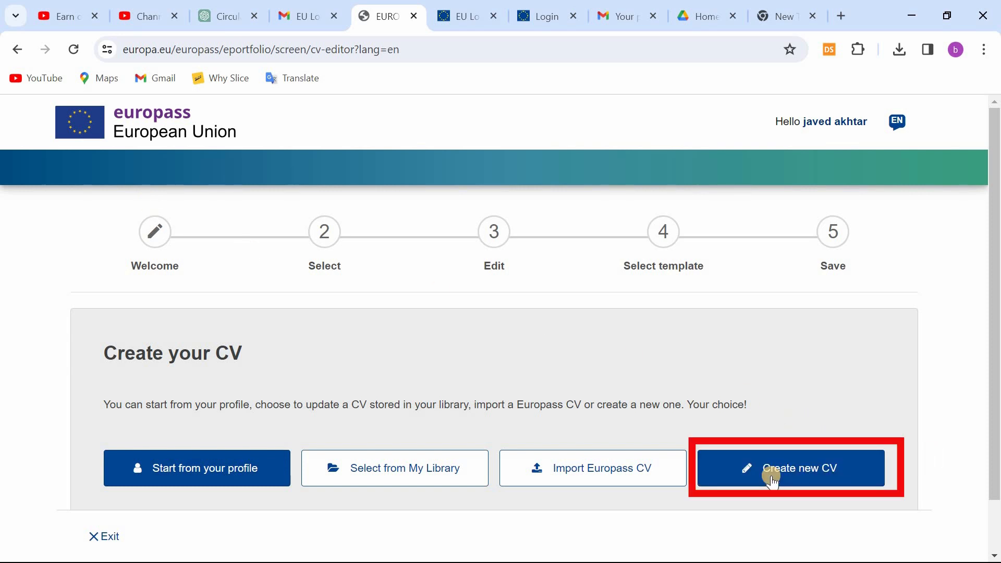
Step: Start creating a new CV and set its language to English
click(771, 480)
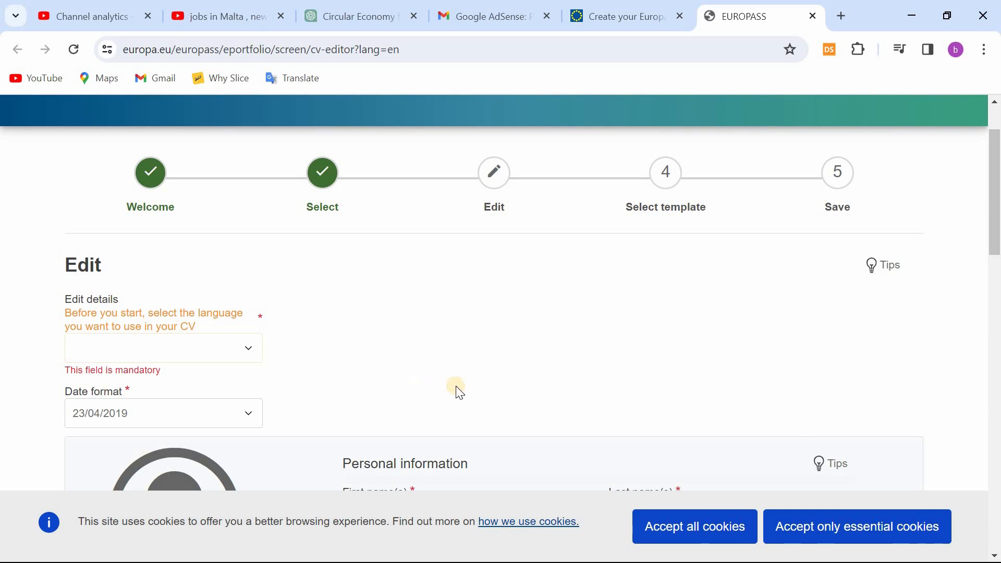
scroll(456, 386, down, 5)
scroll(455, 385, down, 6)
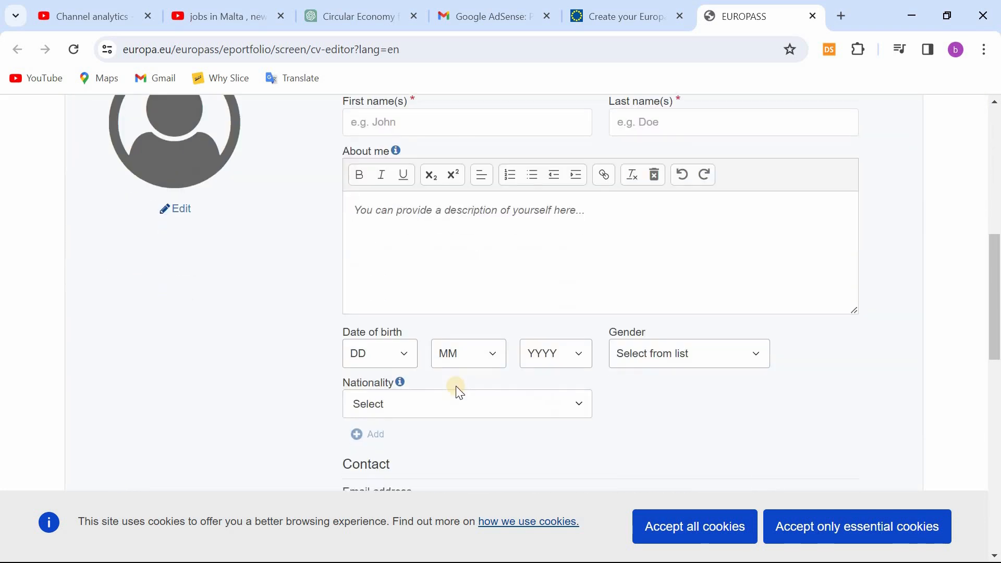
scroll(38, 148, up, 8)
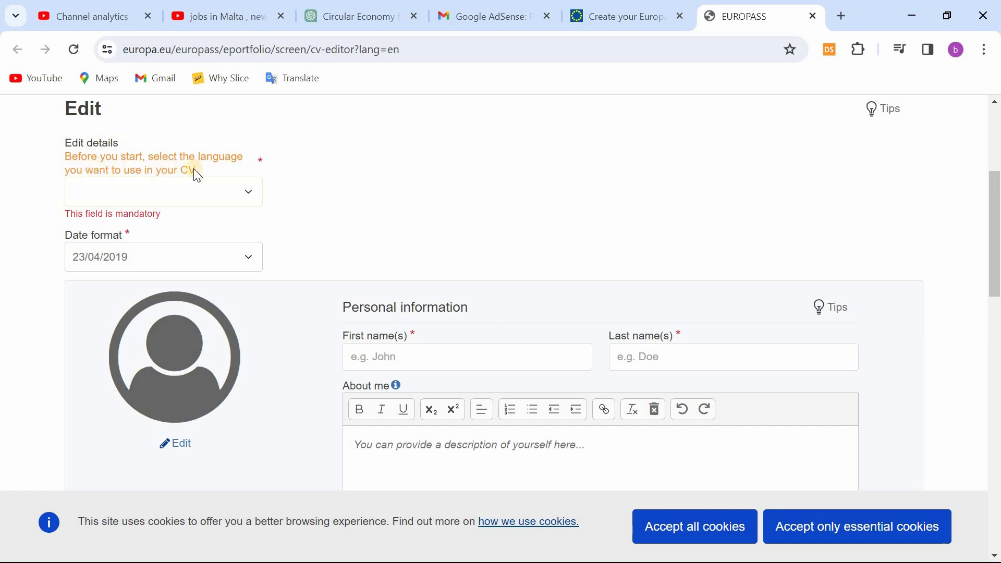
click(151, 186)
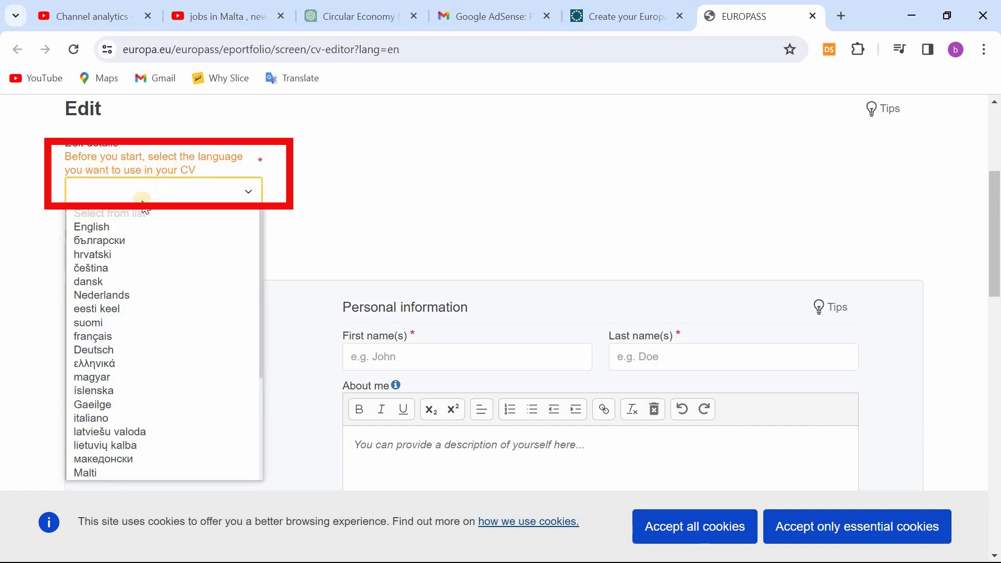
click(121, 229)
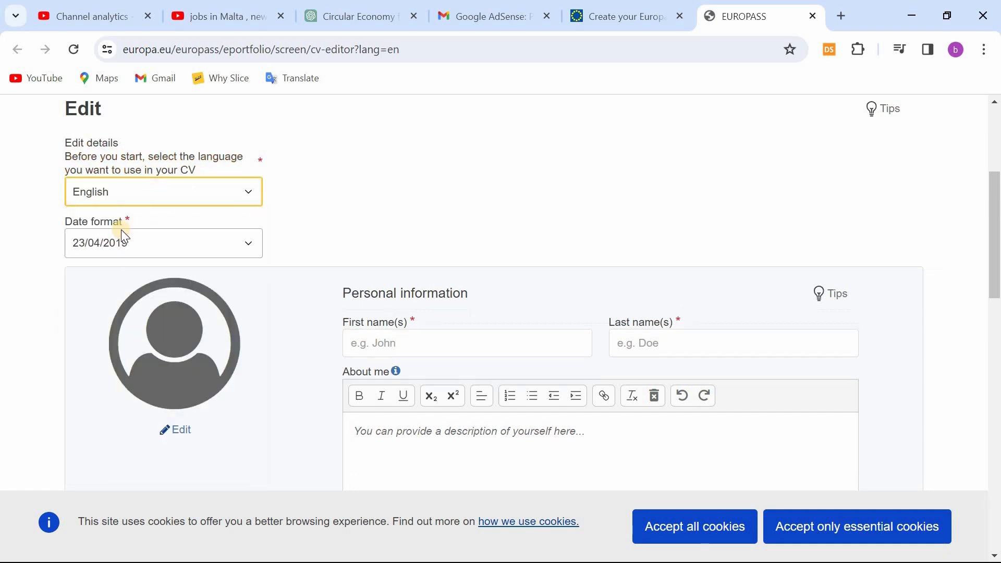
Step: Check the available date formats for the CV, keeping 23/04/2019
click(162, 251)
click(161, 248)
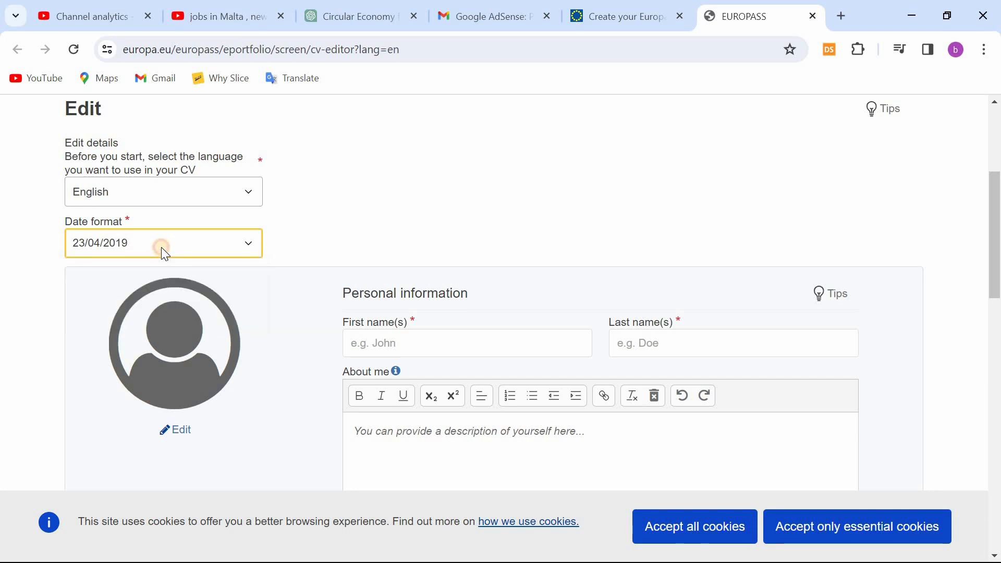
click(212, 249)
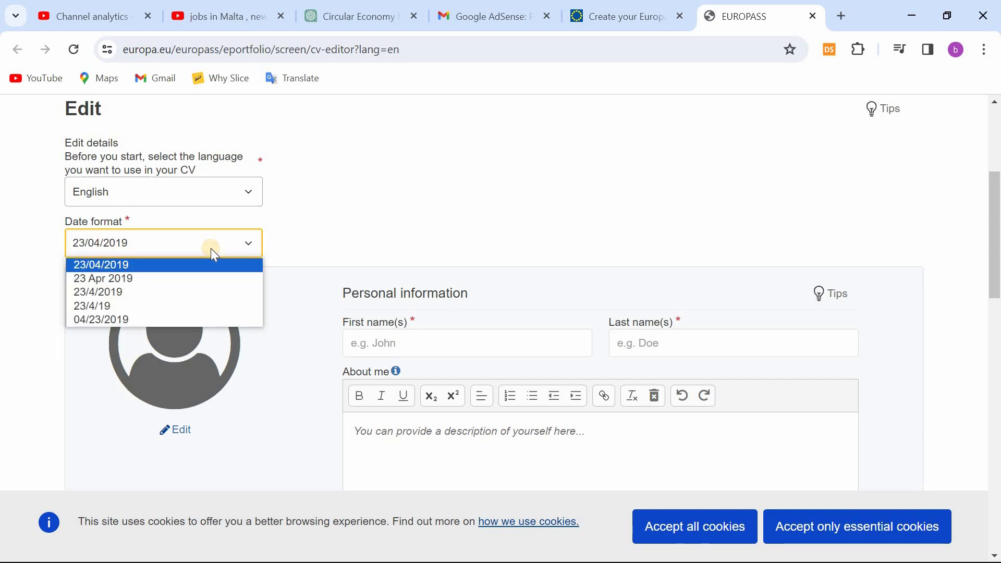
click(211, 249)
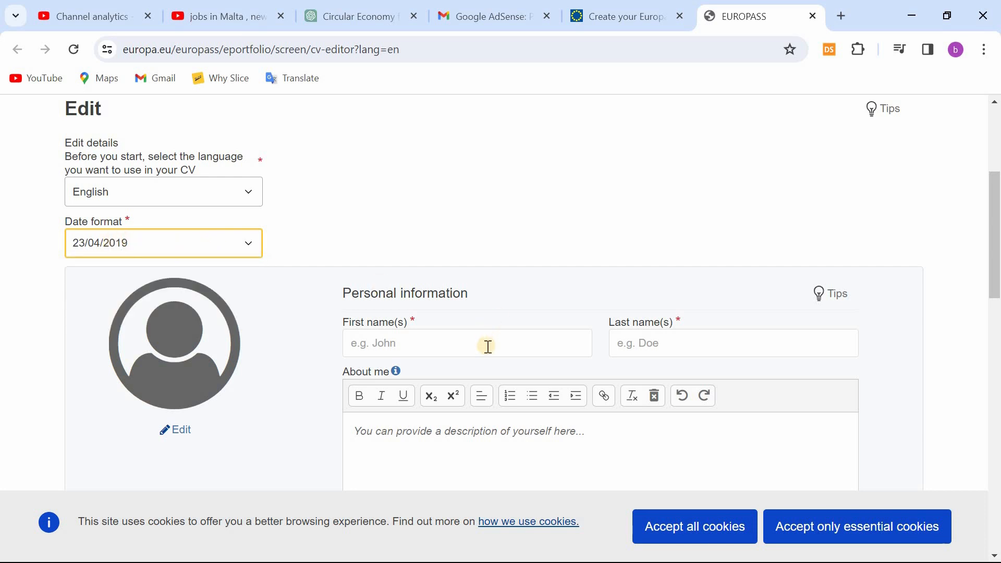
Step: Enter the applicant's first name and last name in the personal information section
scroll(365, 313, down, 2)
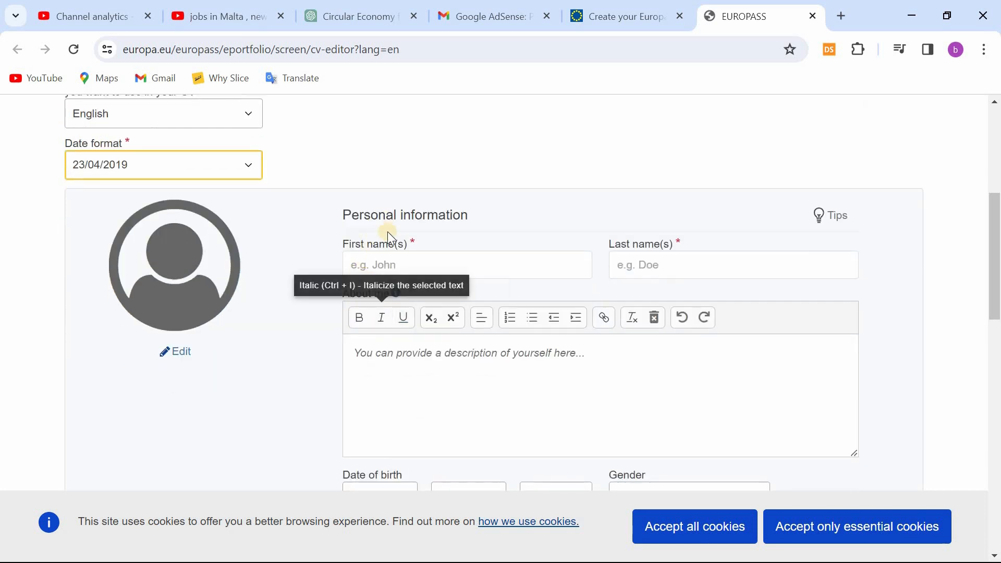
click(398, 265)
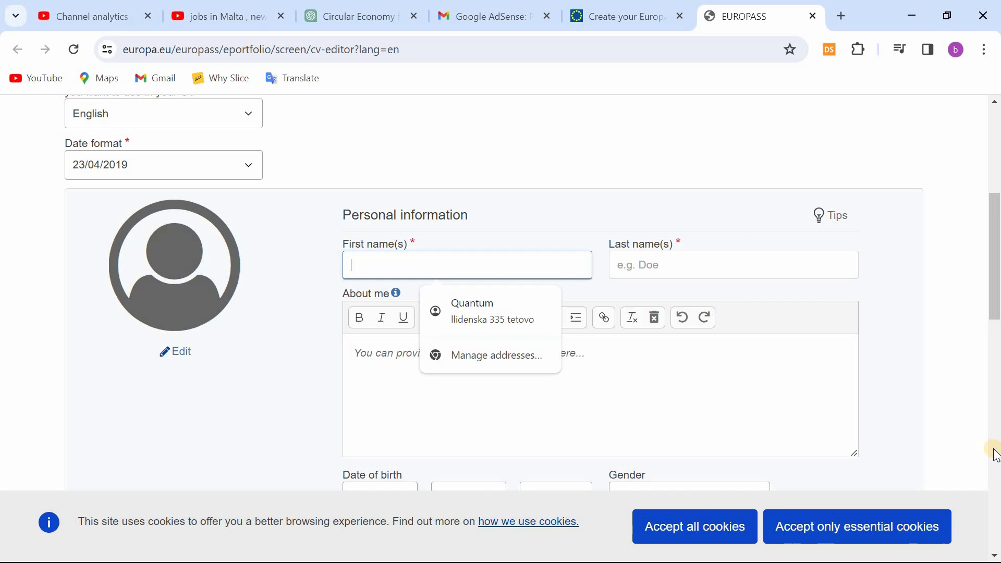
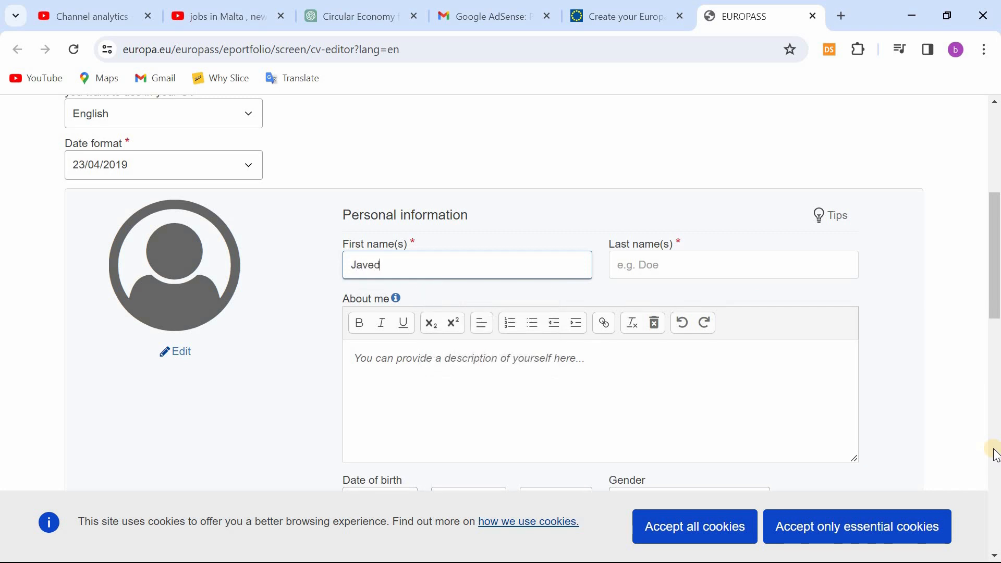
key(Tab)
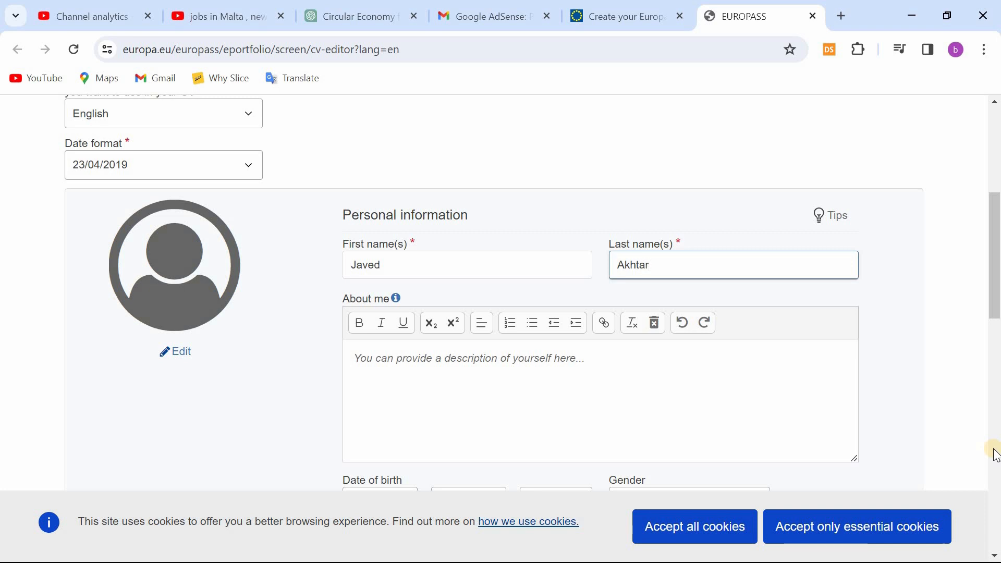
Step: Paste the prepared profile summary on hospitality and digital marketing experience into the About me description
key(Tab)
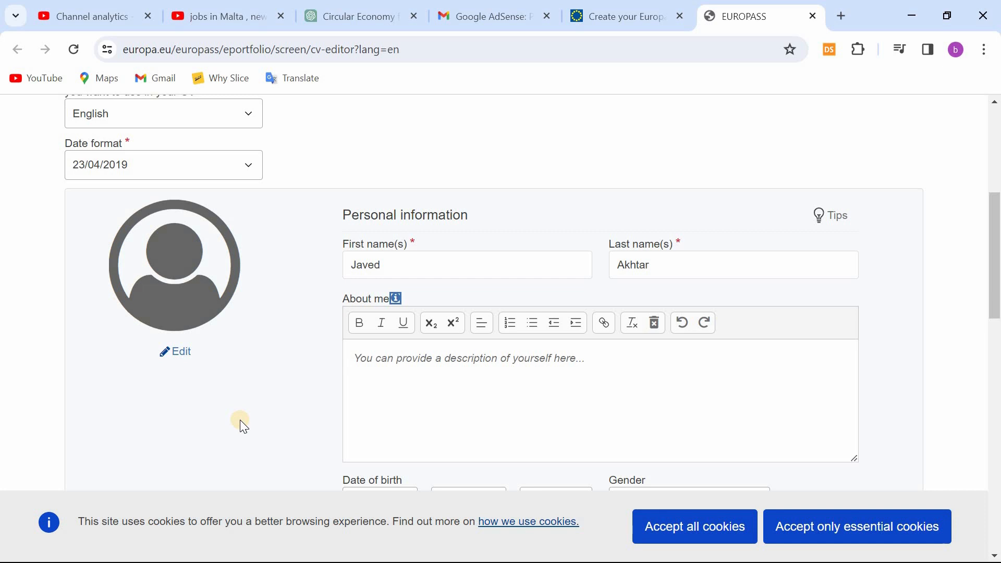
click(582, 408)
text(Dynamic professional with experience in hospitality and digital marketing roles. Demonstrated expertise as a Waiter and Social Media Specialist. Proficient in different languages. Currently residing in North Macedonia, seeking new opportunities in Malta to contribute diverse skills and international perspective to a dynamic team.)
Step: Fill in the applicant's date of birth by choosing the day, month and year
scroll(582, 409, down, 4)
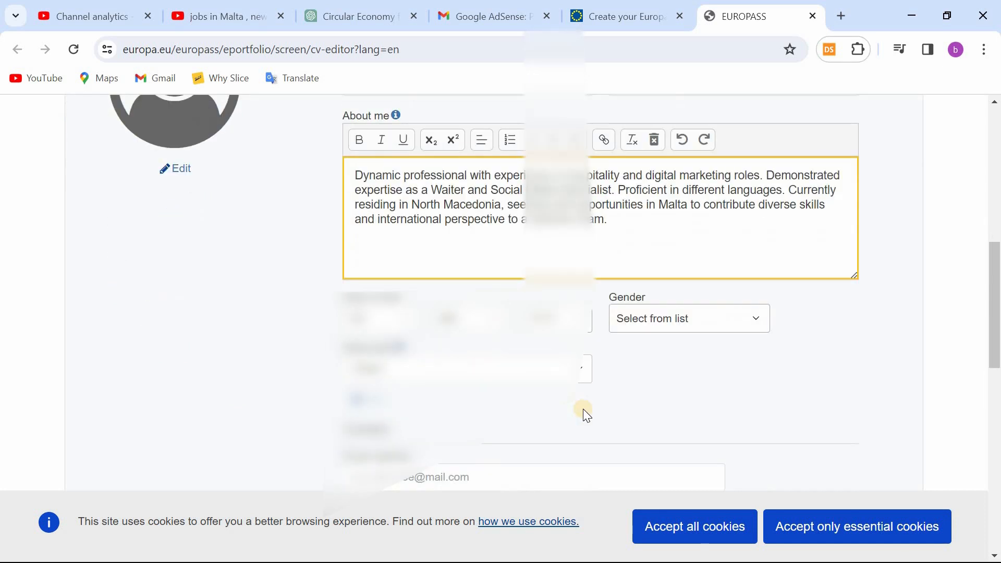
click(391, 324)
scroll(379, 281, down, 1)
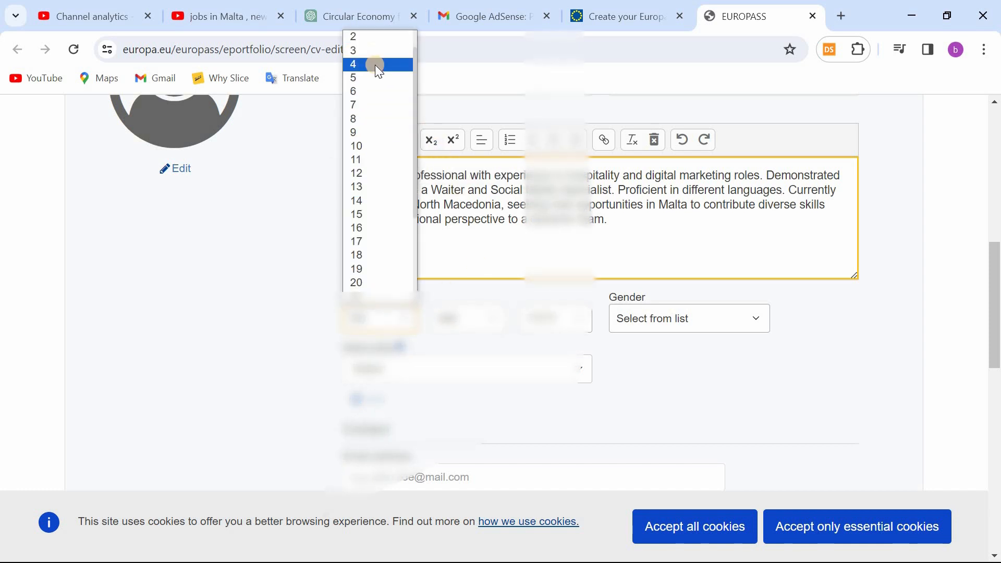
click(372, 116)
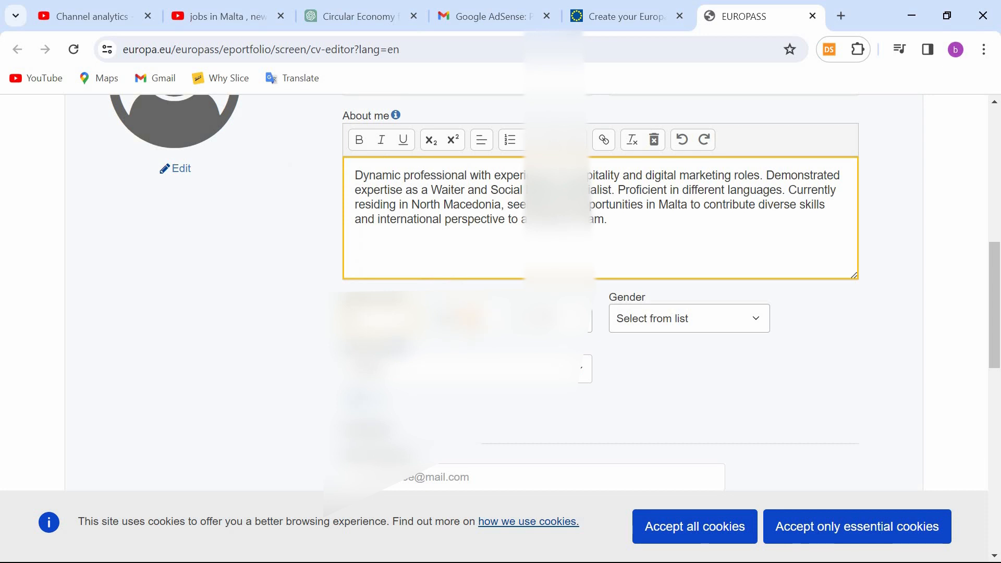
click(469, 318)
click(465, 394)
click(552, 318)
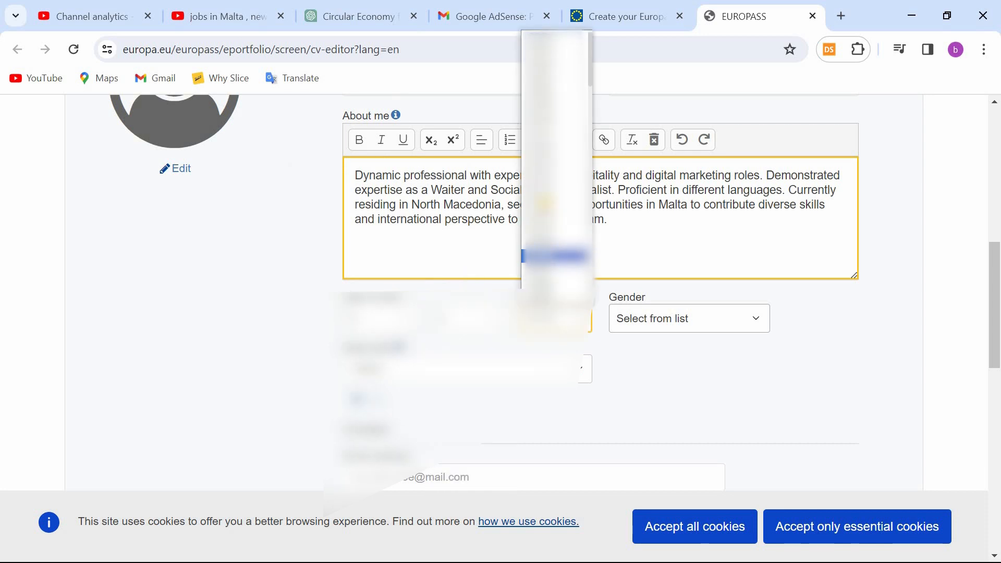
scroll(544, 175, down, 3)
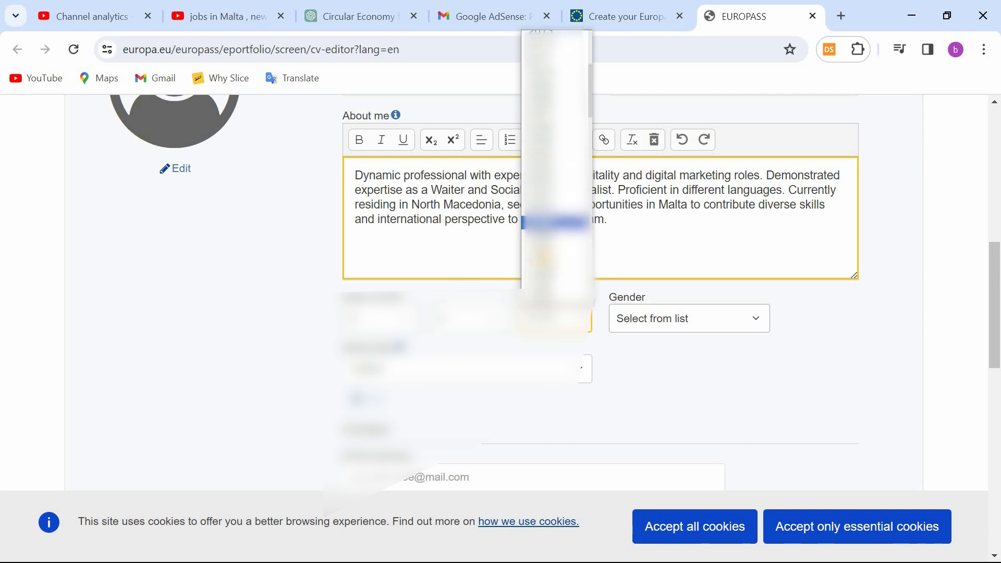
click(553, 277)
Step: Set the gender to Male and the nationality to Pakistani
click(639, 321)
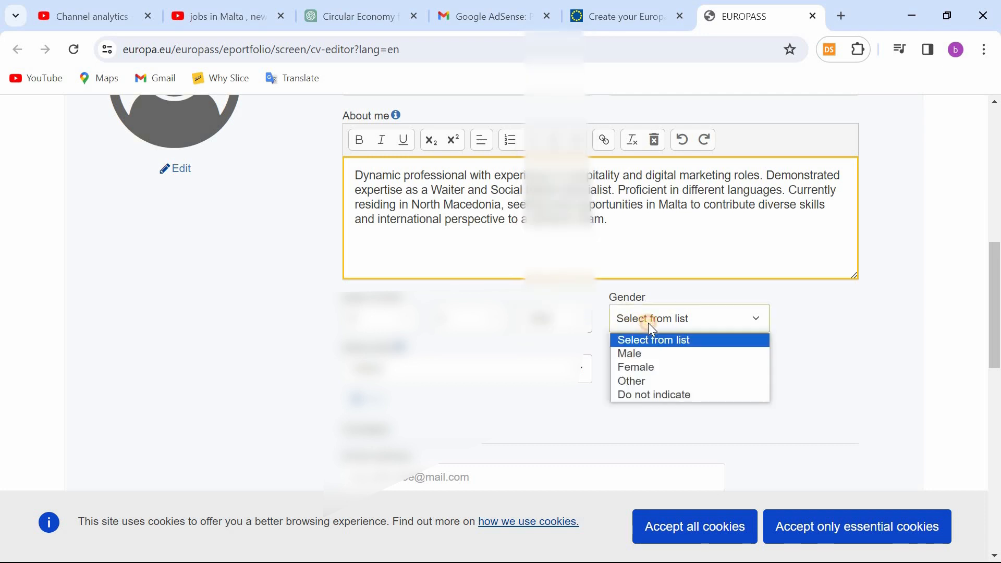
click(646, 354)
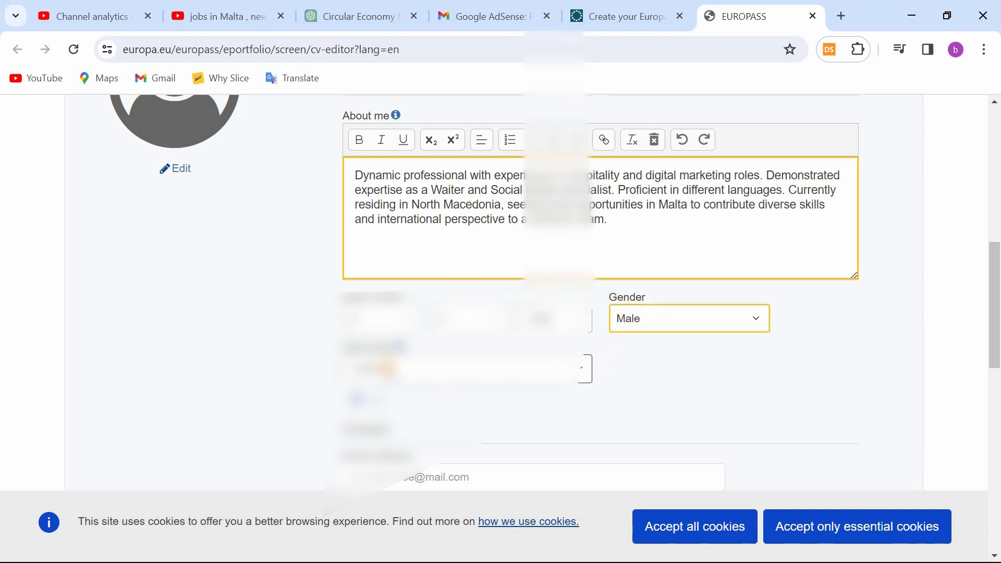
click(553, 369)
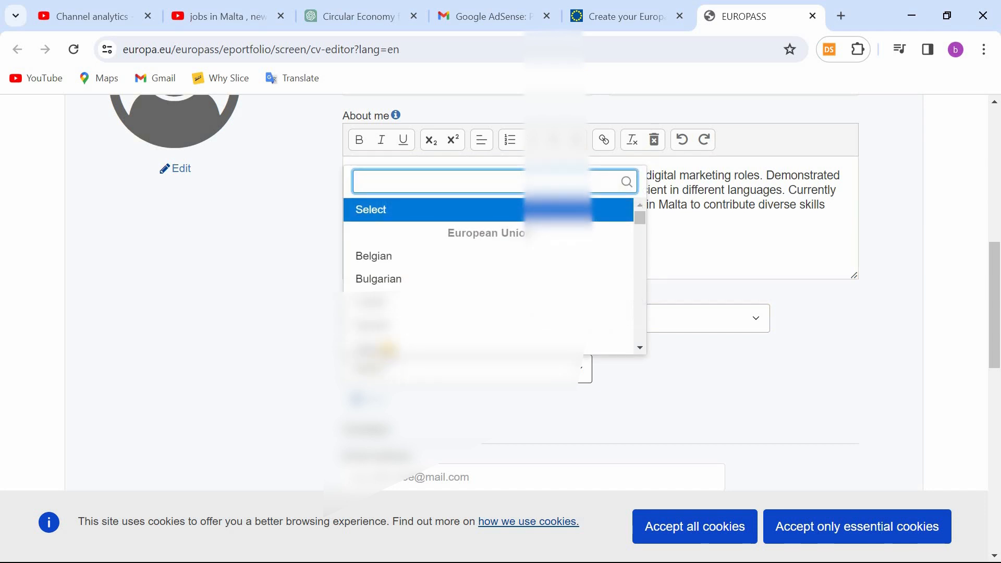
text(p)
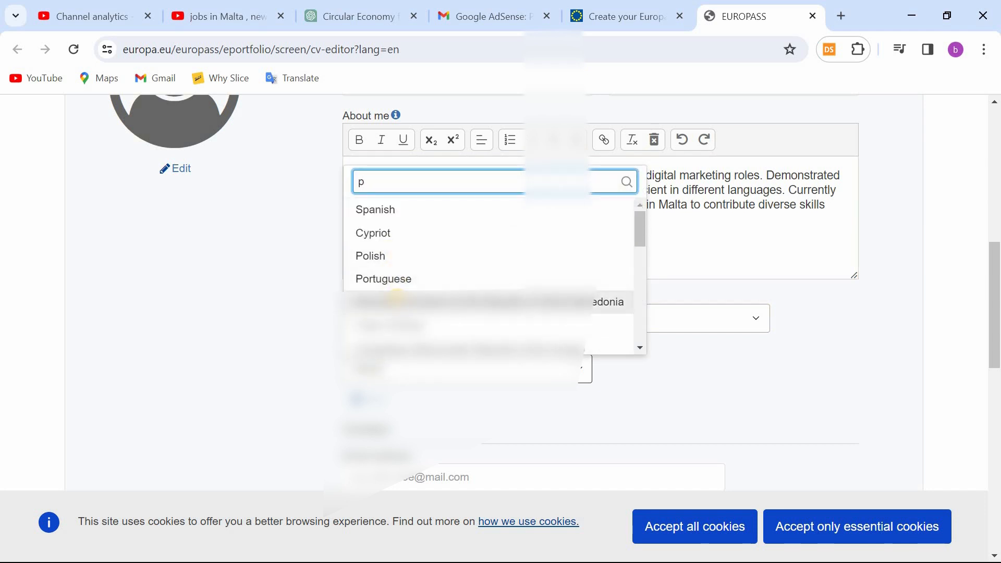
text(a)
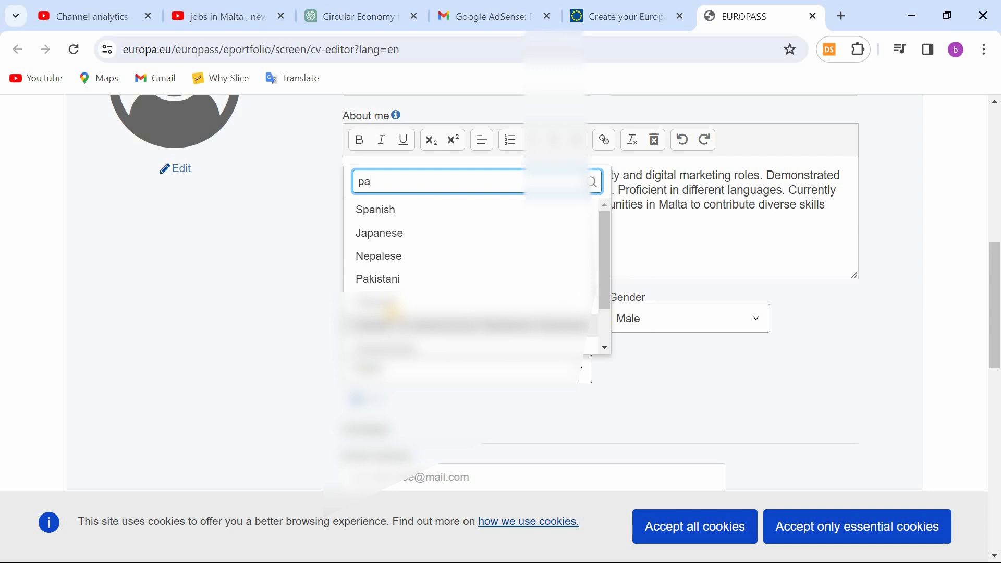
text(k)
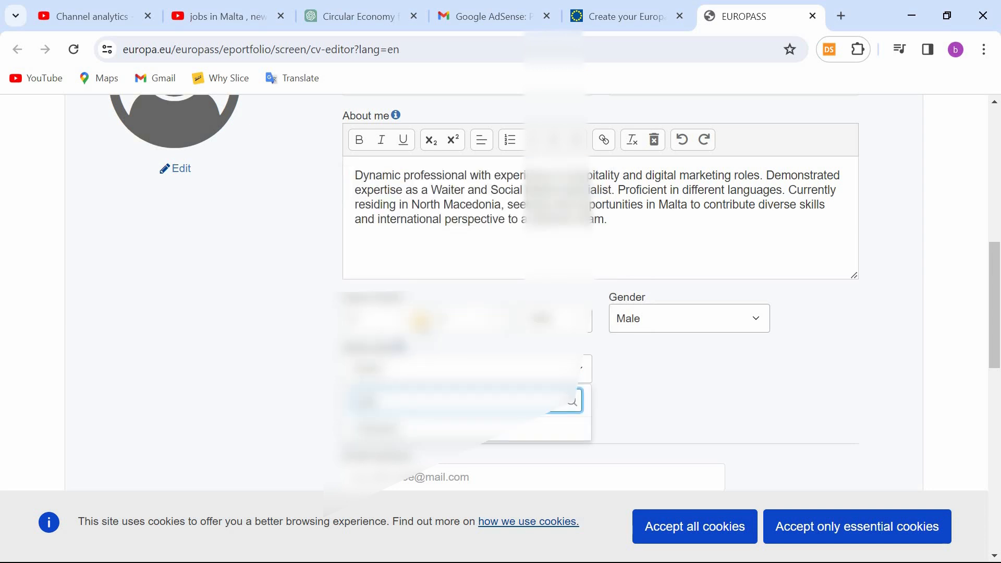
click(418, 430)
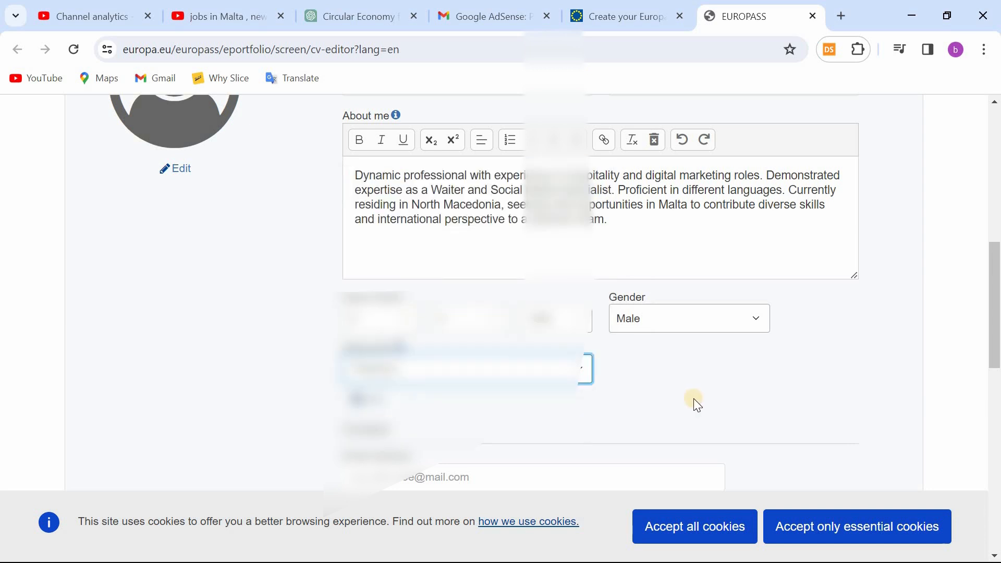
Step: Enter the applicant's email address in the contact section
scroll(693, 398, down, 2)
click(405, 218)
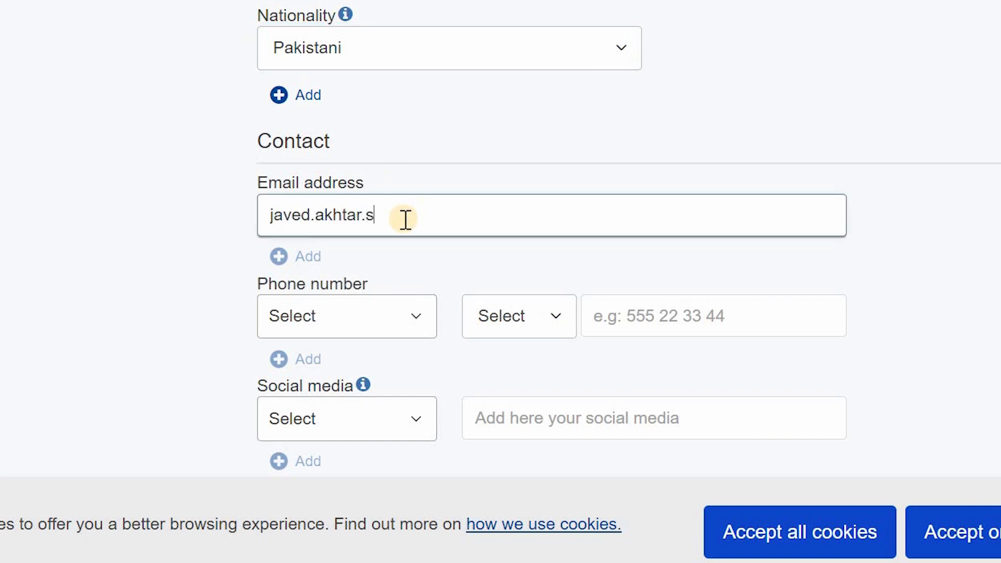
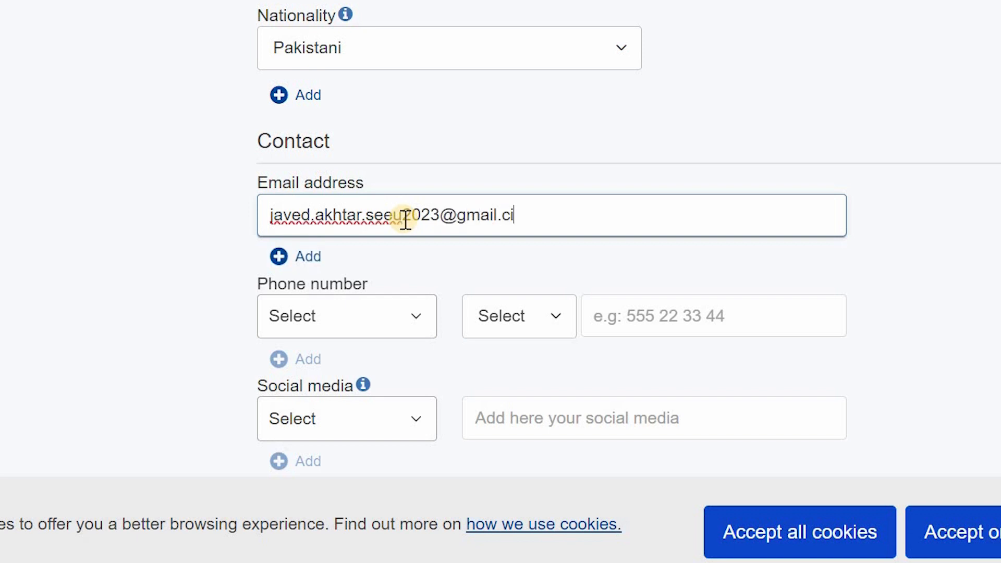
Step: Add a Mobile phone number with the North Macedonia country code +389 and enter the applicant's number
click(378, 323)
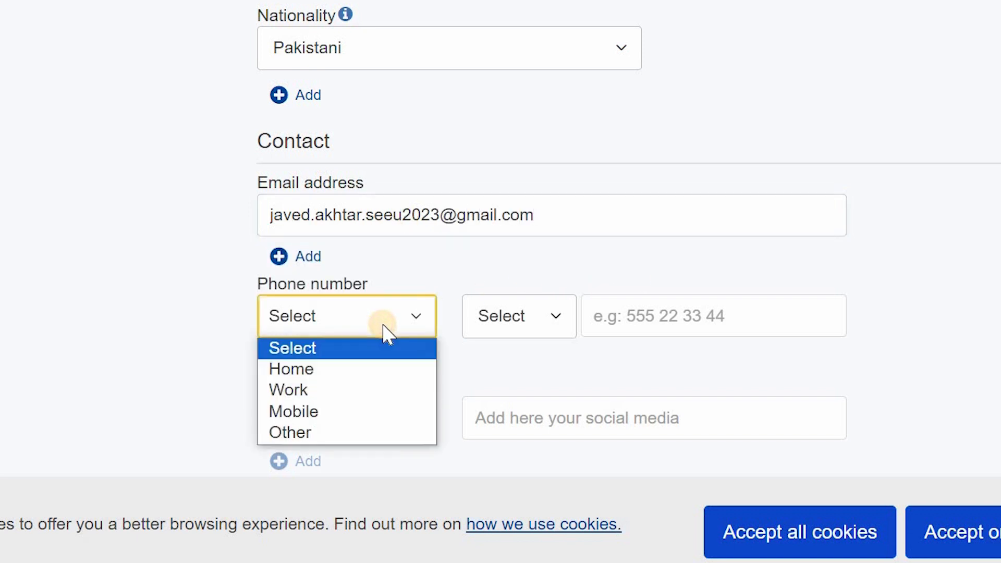
click(332, 414)
double_click(542, 325)
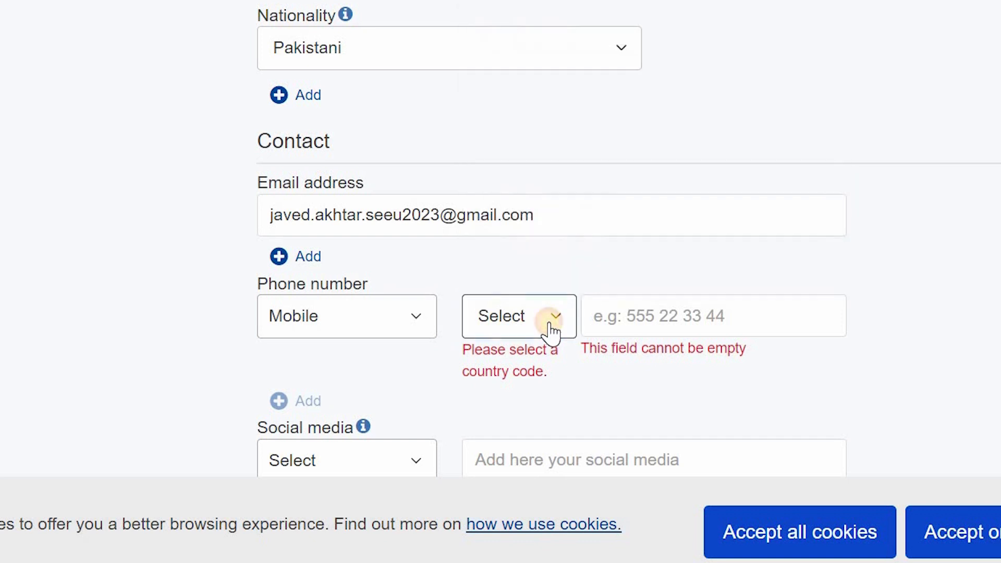
click(550, 328)
text(no)
click(553, 71)
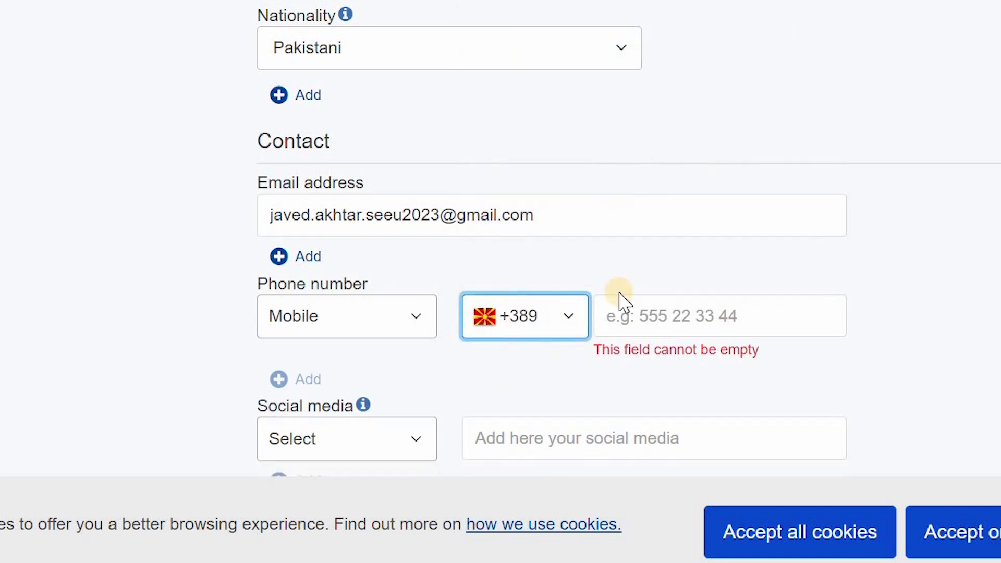
click(667, 321)
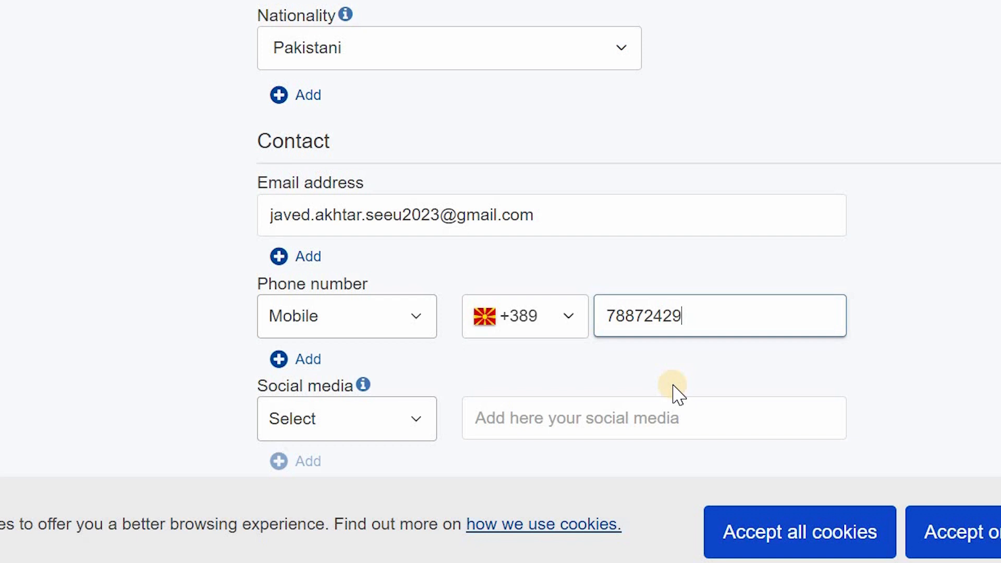
Step: Choose YouTube as the social media type in the contact details
scroll(676, 388, down, 1)
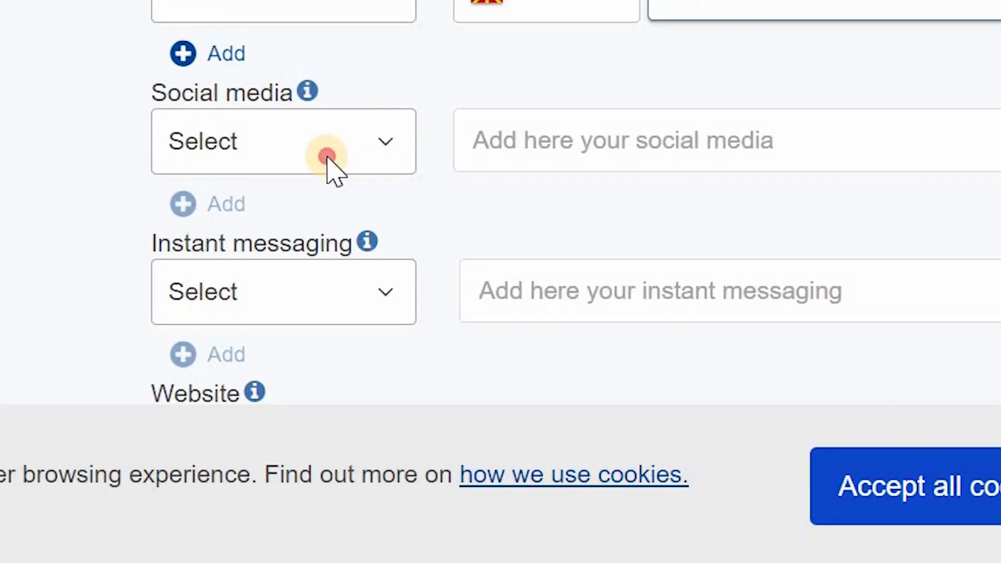
click(376, 428)
click(302, 344)
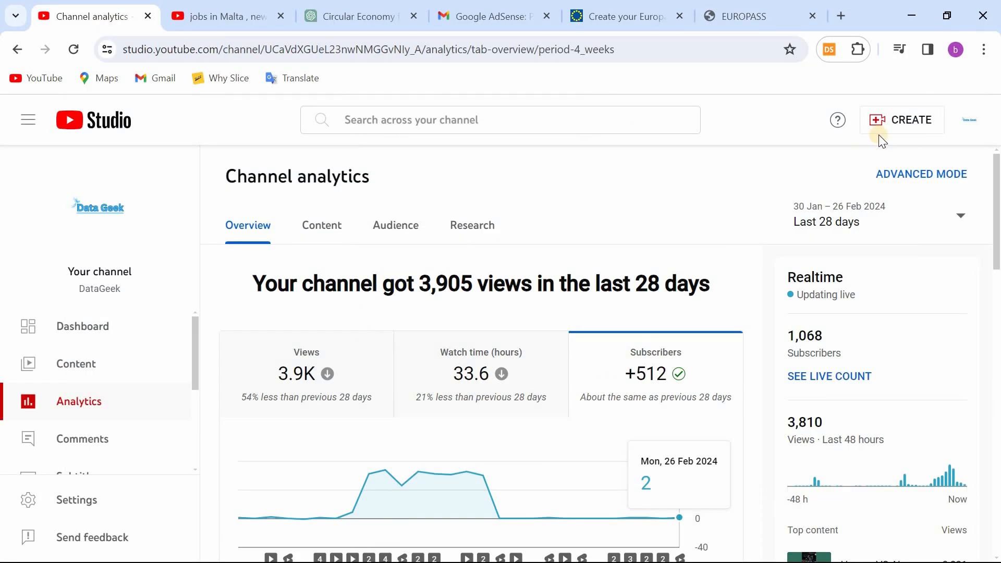
Step: Copy the DataGeek channel's web address from its YouTube page and paste it as the YouTube link in the CV's contact details
click(968, 119)
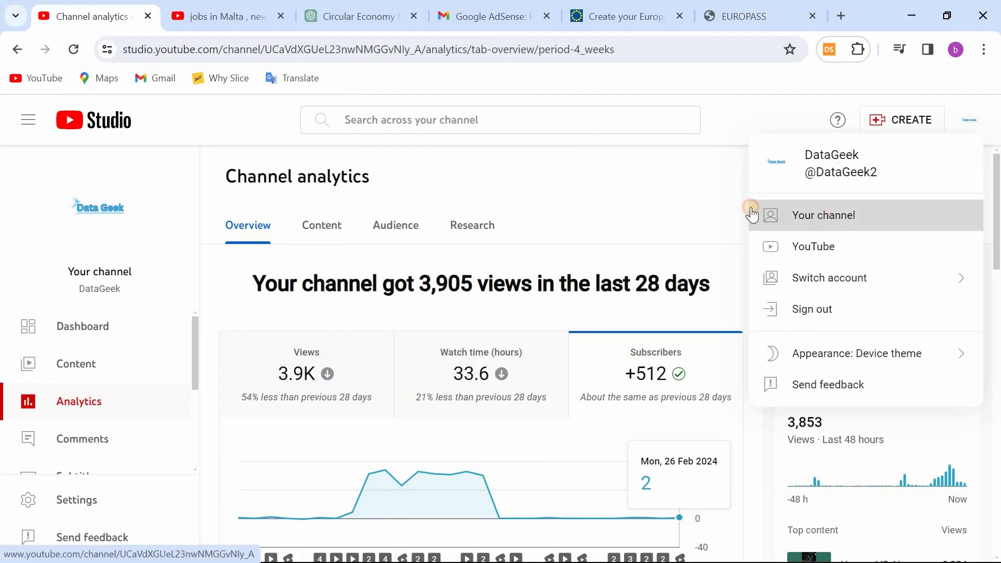
click(755, 212)
click(245, 49)
key(ctrl+c)
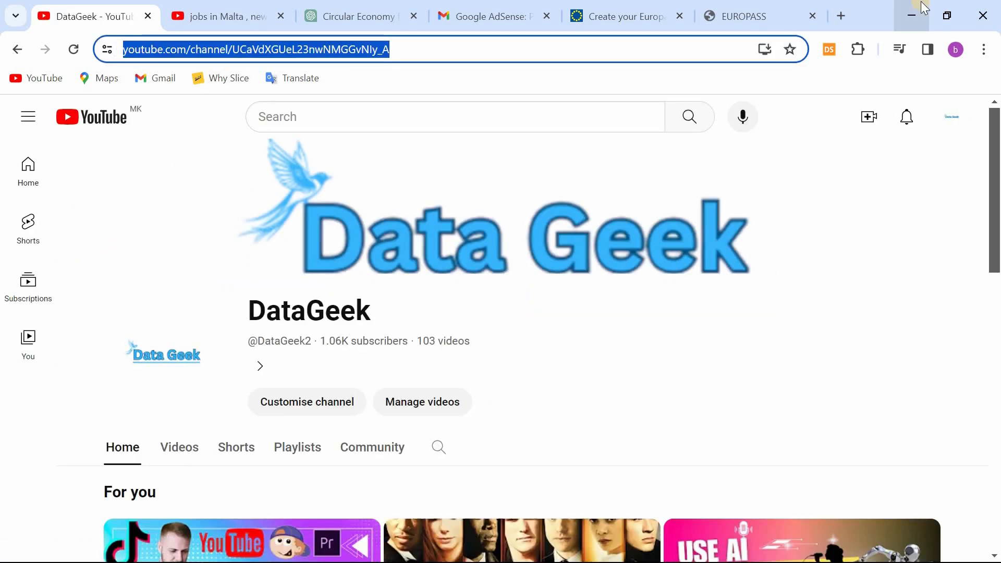
click(912, 16)
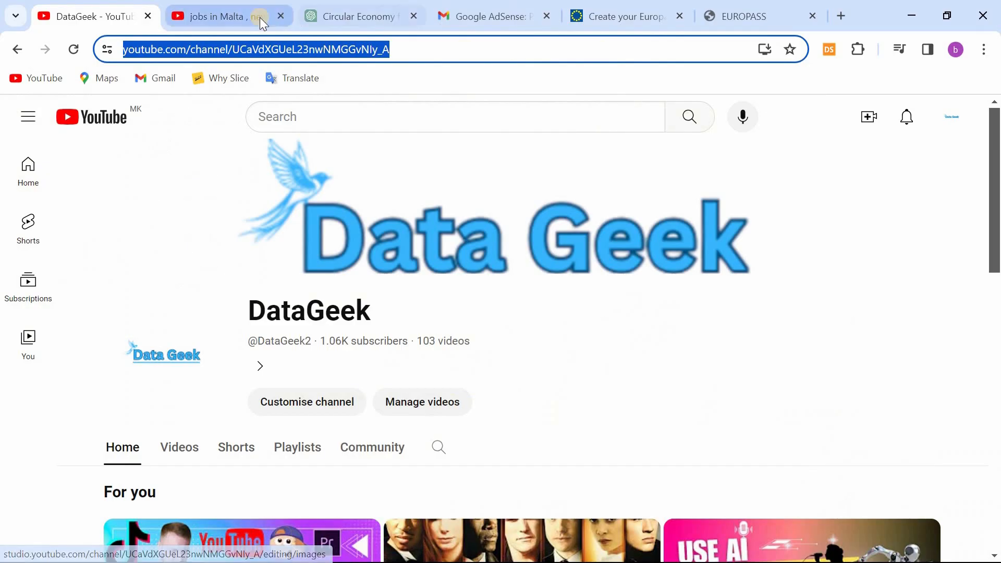
click(746, 16)
click(547, 373)
key(ctrl+v)
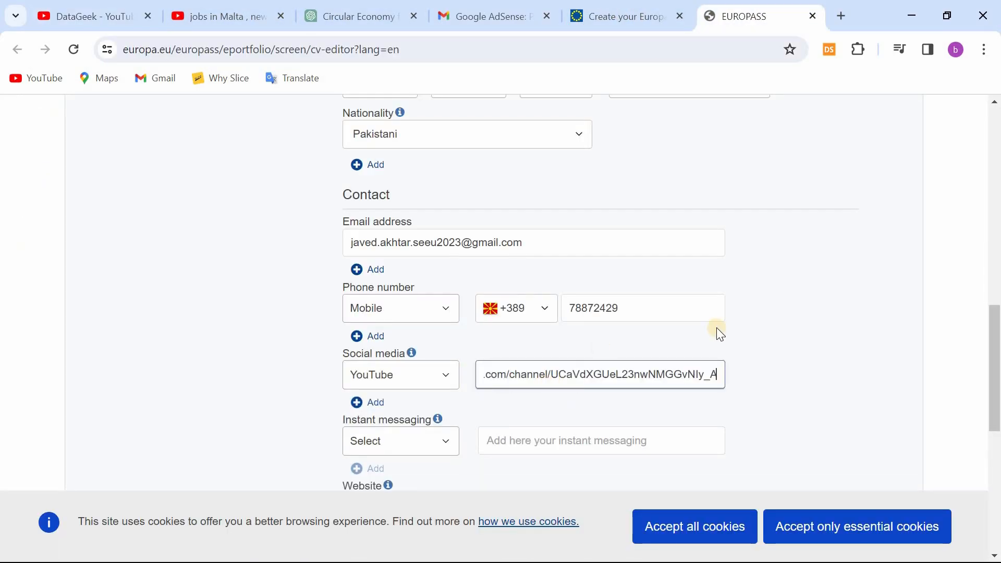
Step: Add WhatsApp Messenger as the instant messaging type and enter the applicant's number with the +389 prefix
scroll(729, 328, down, 4)
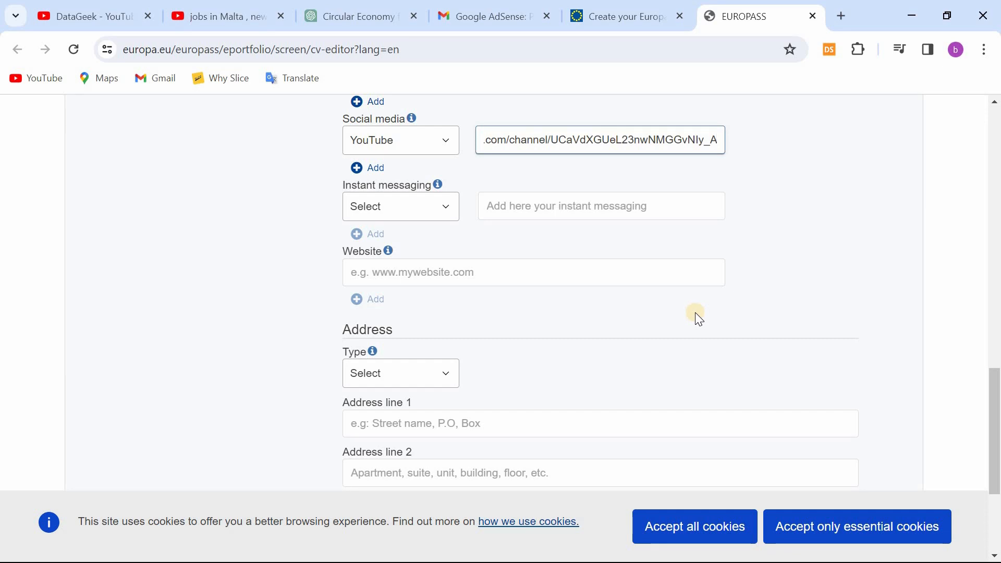
click(440, 139)
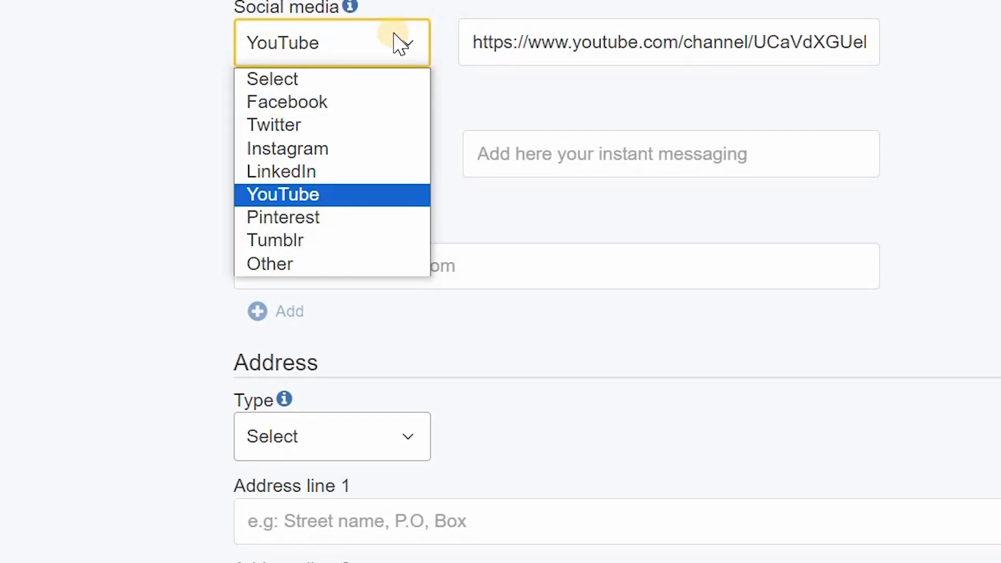
click(92, 272)
click(339, 156)
click(342, 233)
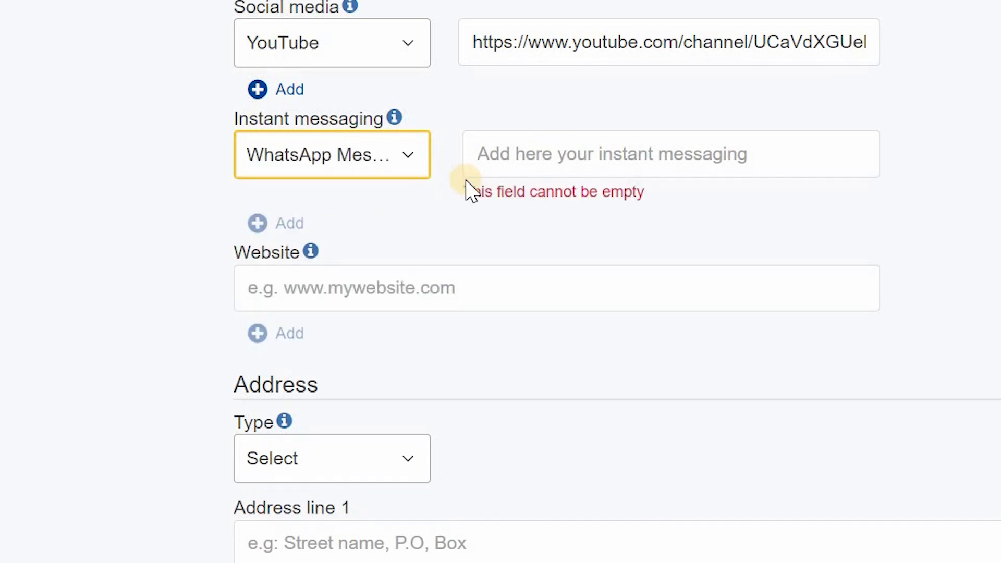
click(571, 156)
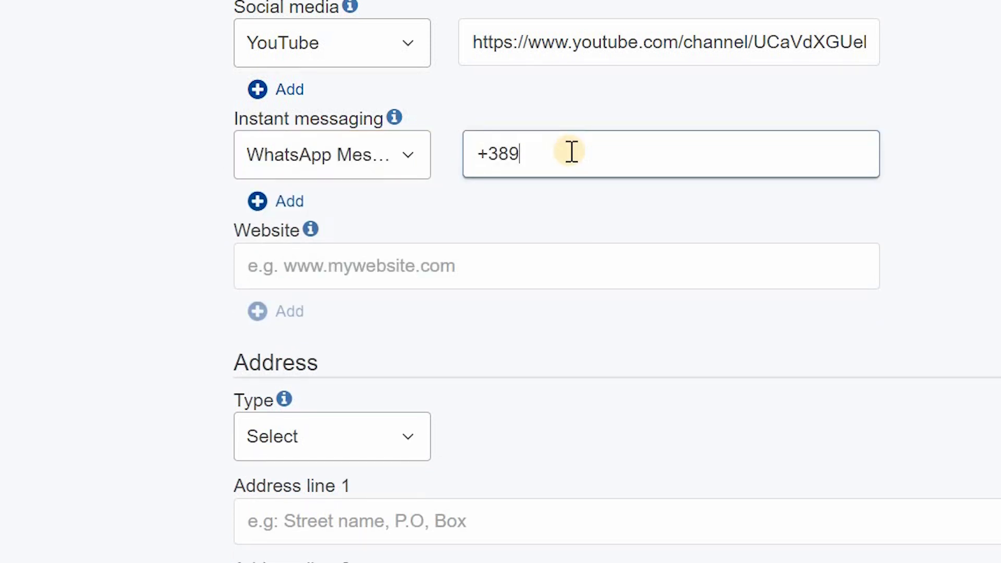
Step: Set the address type to Other and fill in the applicant's saved North Macedonia address from the autofill suggestions
scroll(570, 313, down, 2)
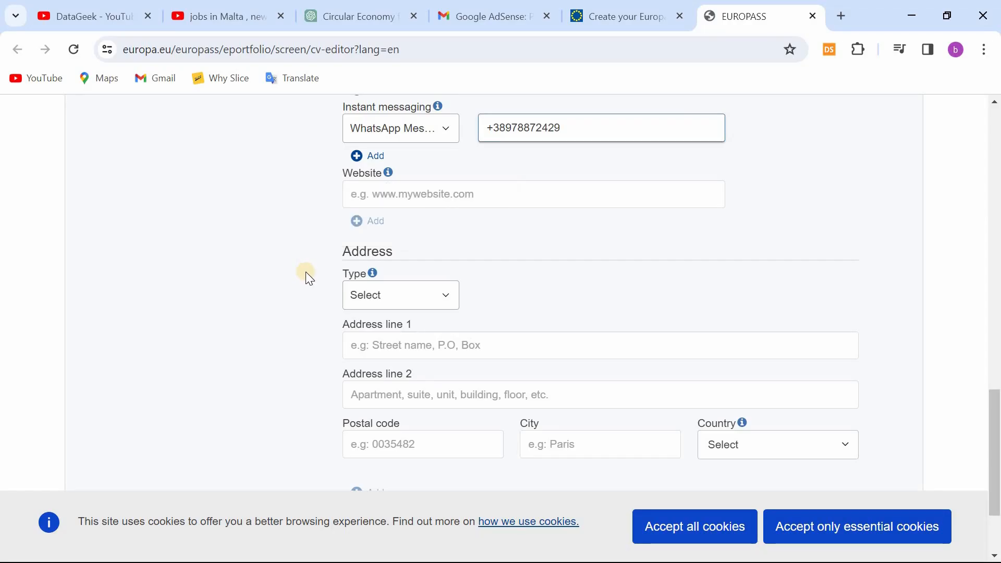
scroll(312, 268, down, 1)
click(403, 217)
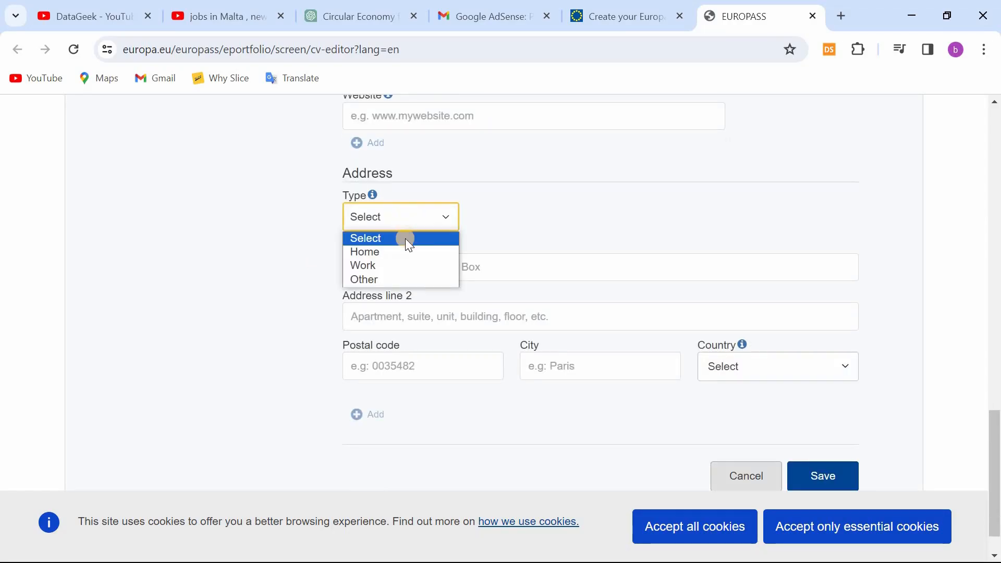
click(385, 278)
click(521, 214)
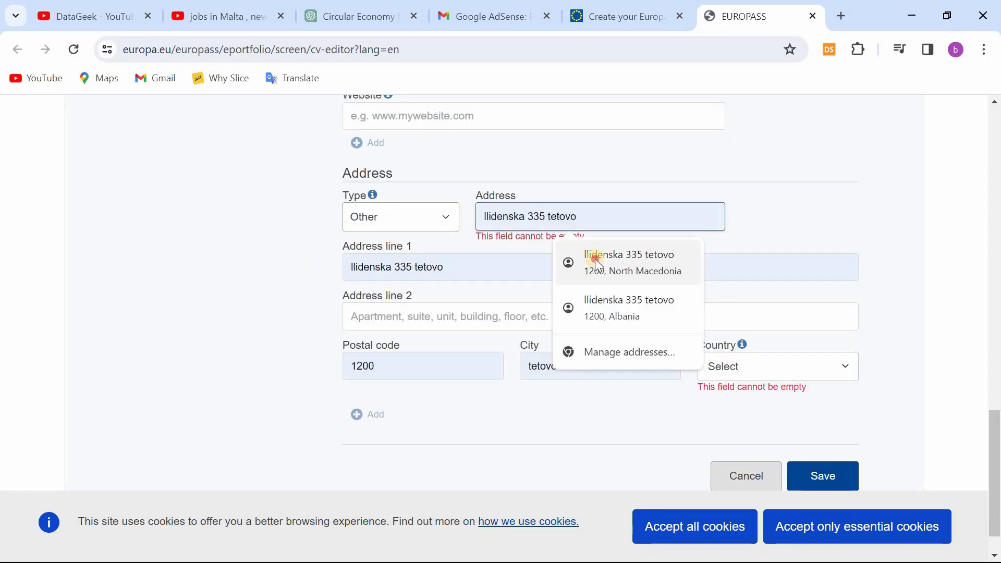
click(595, 258)
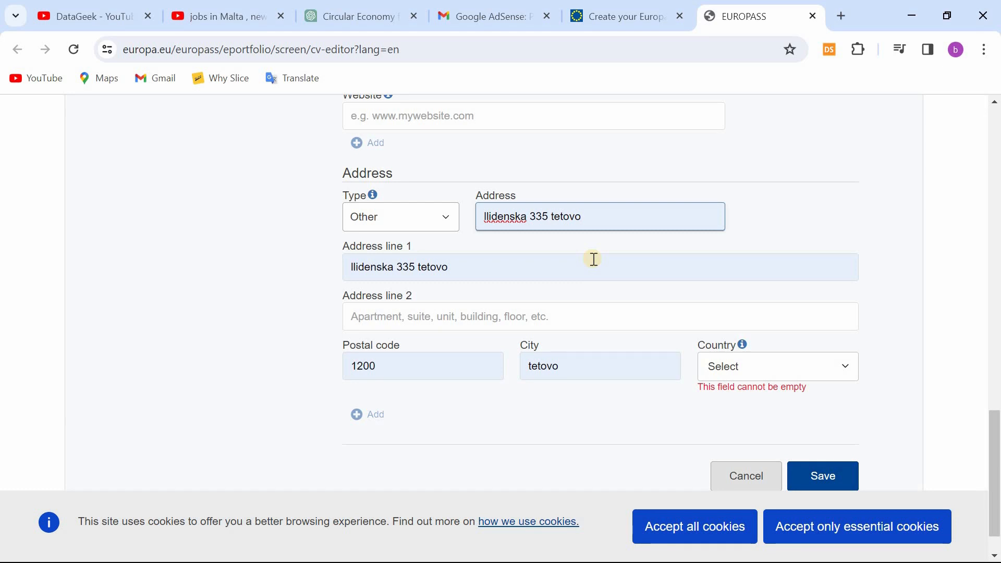
Step: Set the address country to North Macedonia
scroll(207, 302, down, 1)
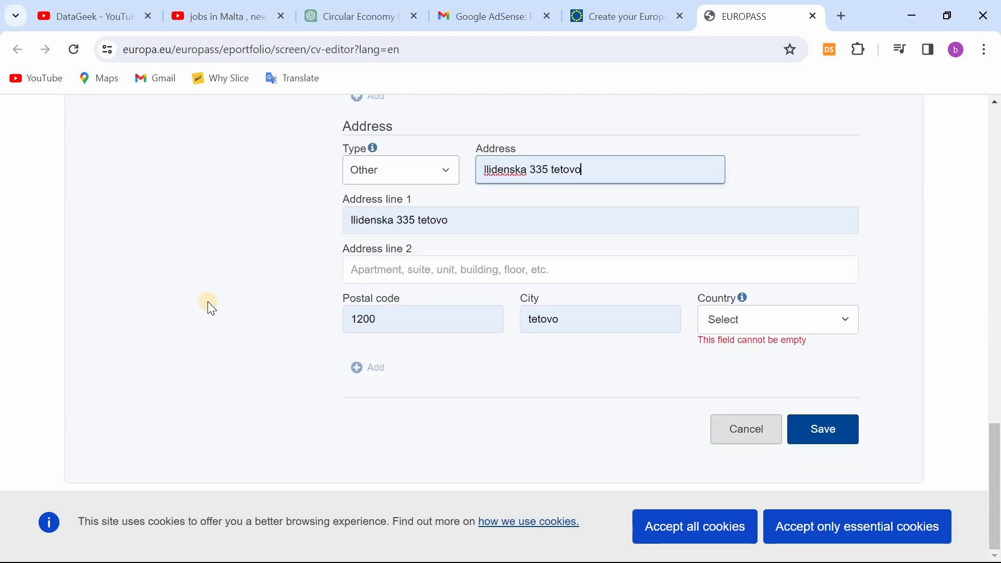
click(757, 325)
text(no)
click(737, 380)
scroll(625, 393, up, 7)
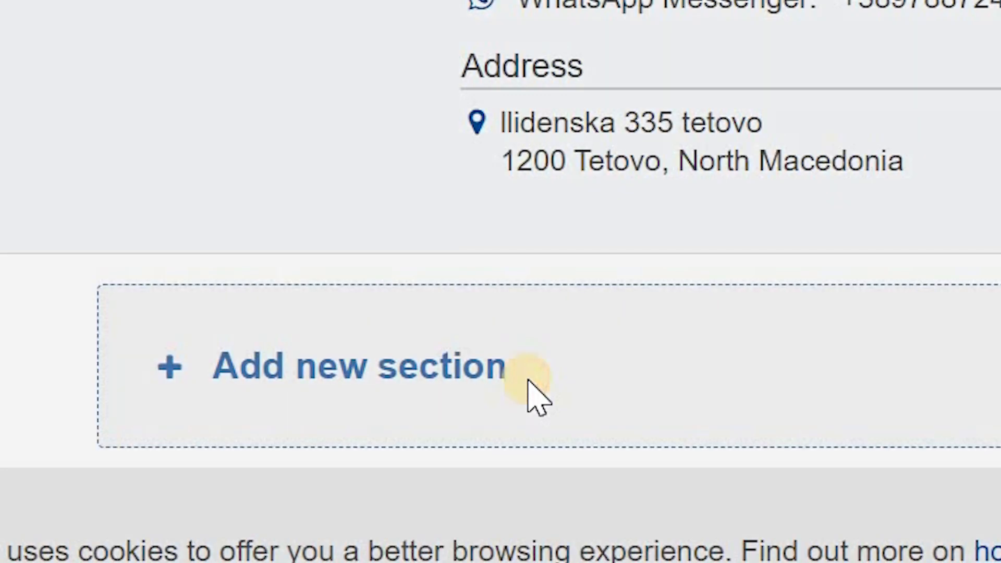
Step: Add a new Work experience section to the CV
click(318, 459)
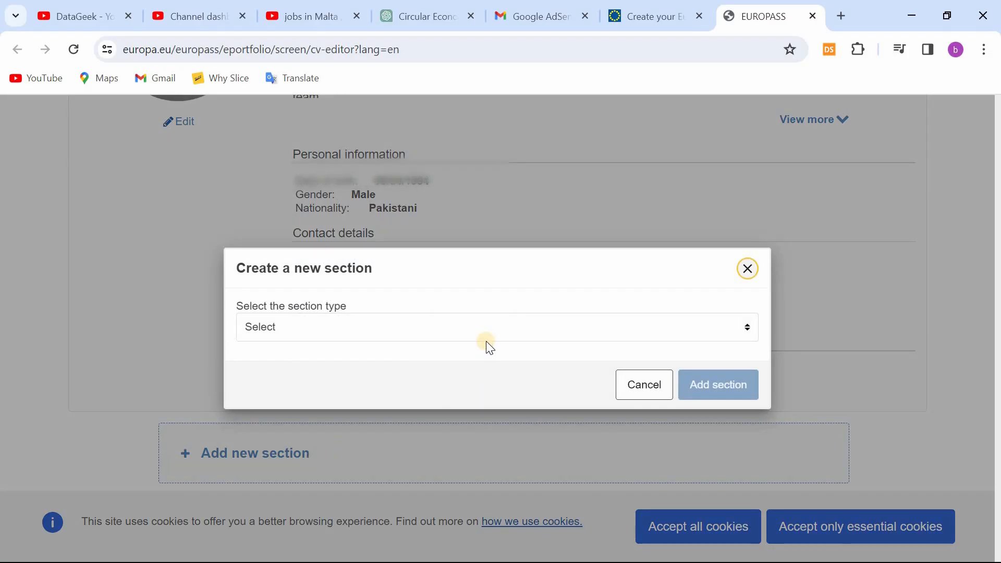
click(486, 328)
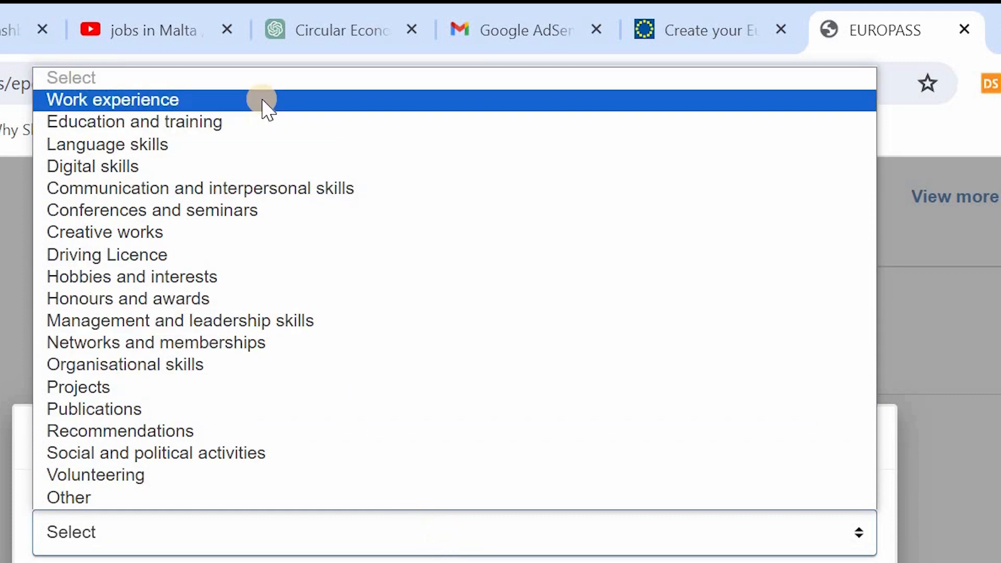
click(261, 100)
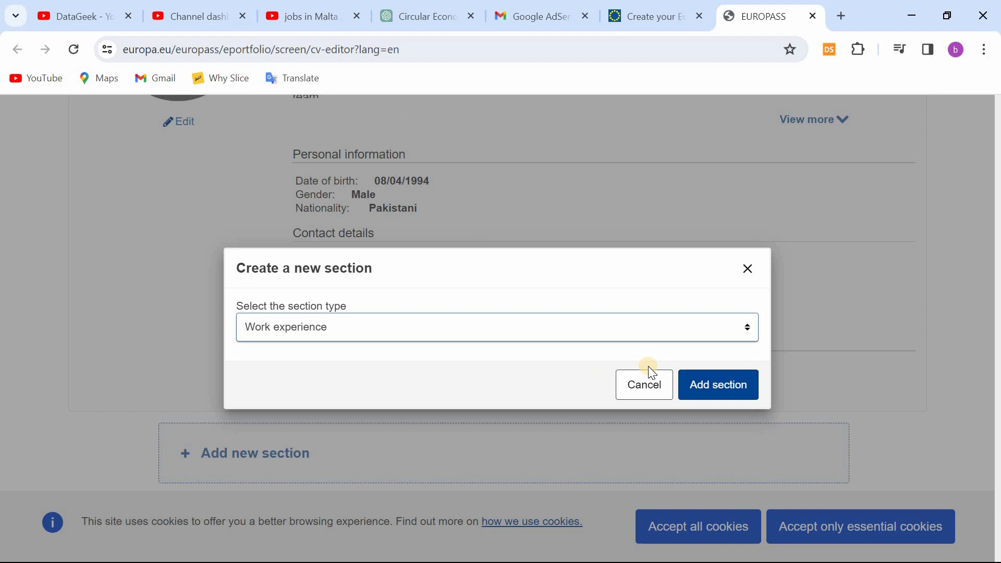
click(706, 384)
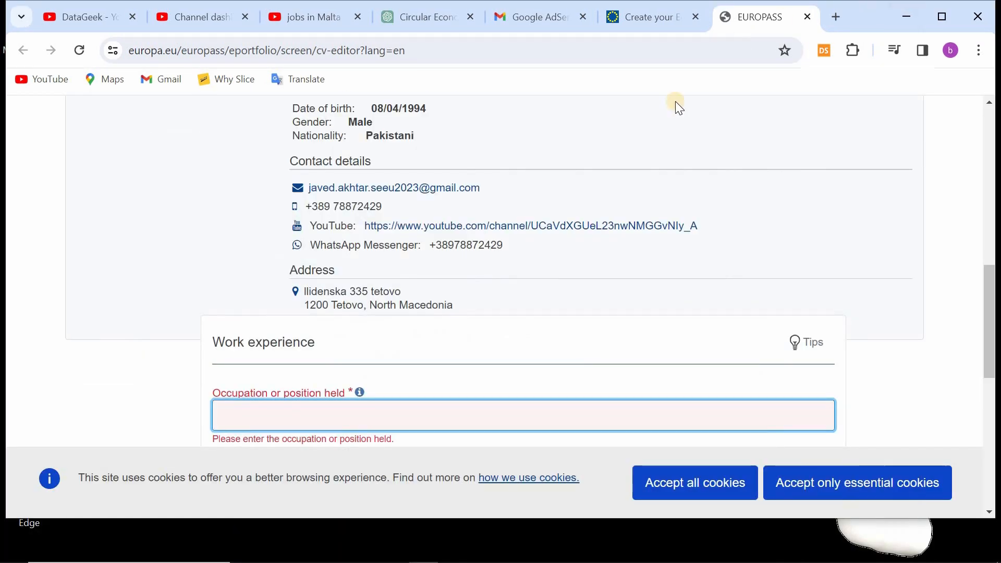
Step: Paste the line "Teacher at DJ high school Danyor Marc, 2022–June 2022" as the occupation or position held
scroll(636, 170, down, 5)
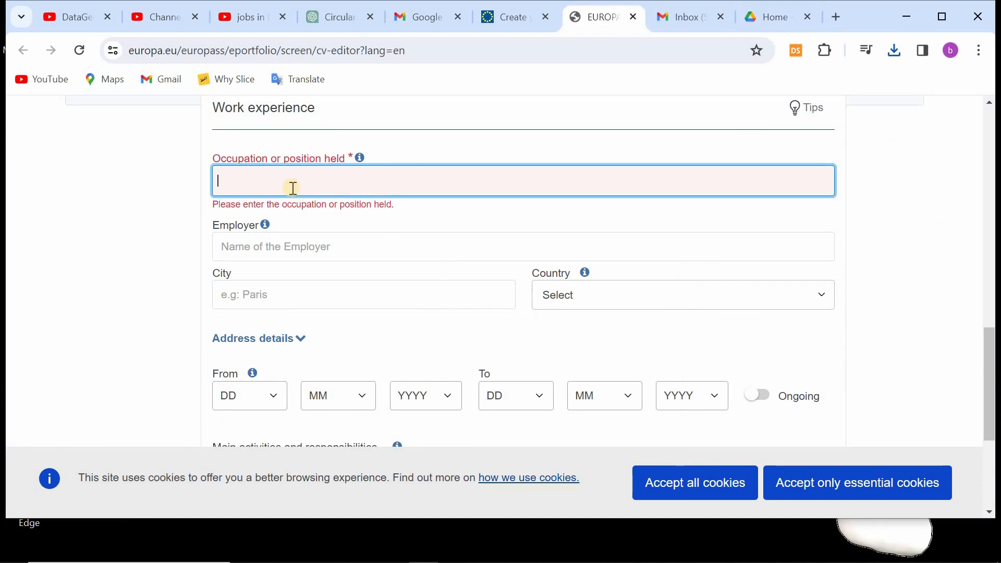
text(Teacher at DJ high school Danyor•Marc, 2022–June 2022)
drag(522, 183, 390, 181)
key(BackSpace)
key(BackSpace)
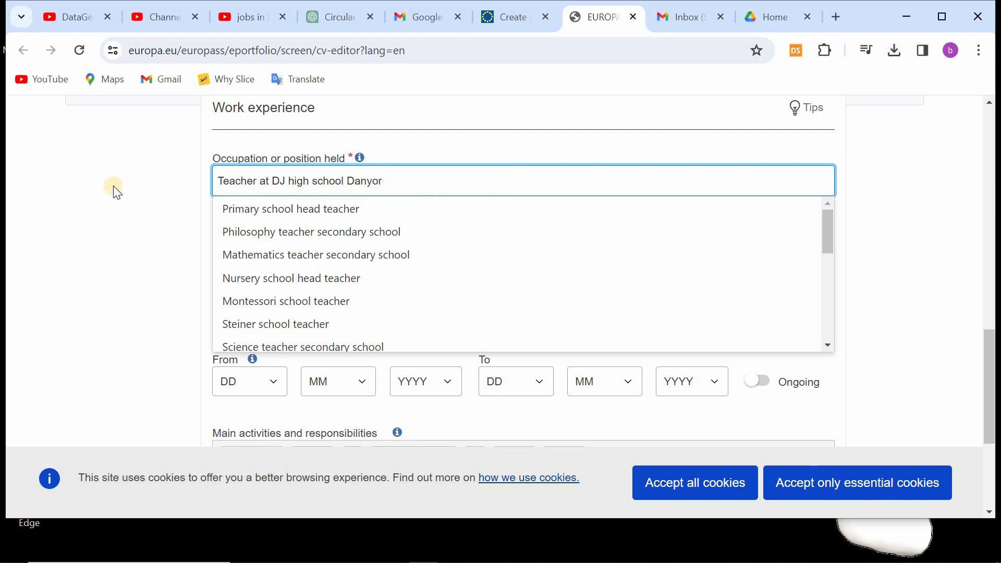
click(113, 187)
click(420, 181)
key(ctrl+z)
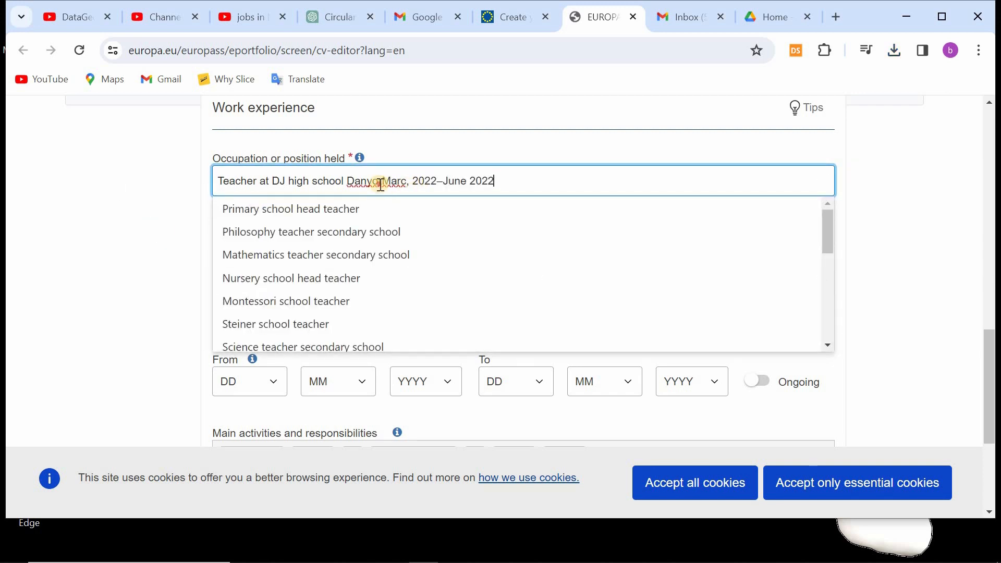
Step: Choose Secondary school teacher from the suggested occupations for the position held
scroll(306, 310, down, 3)
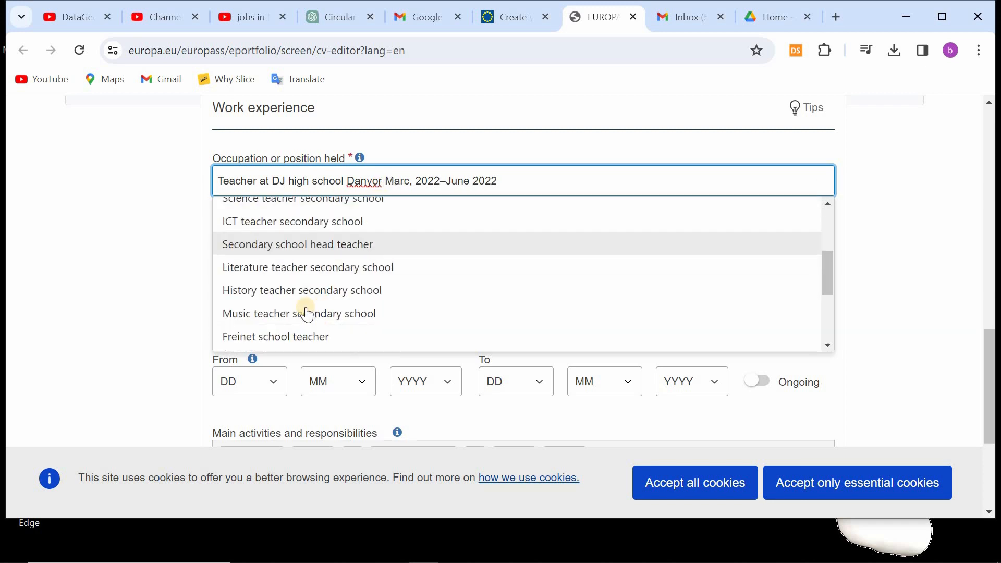
scroll(307, 314, down, 3)
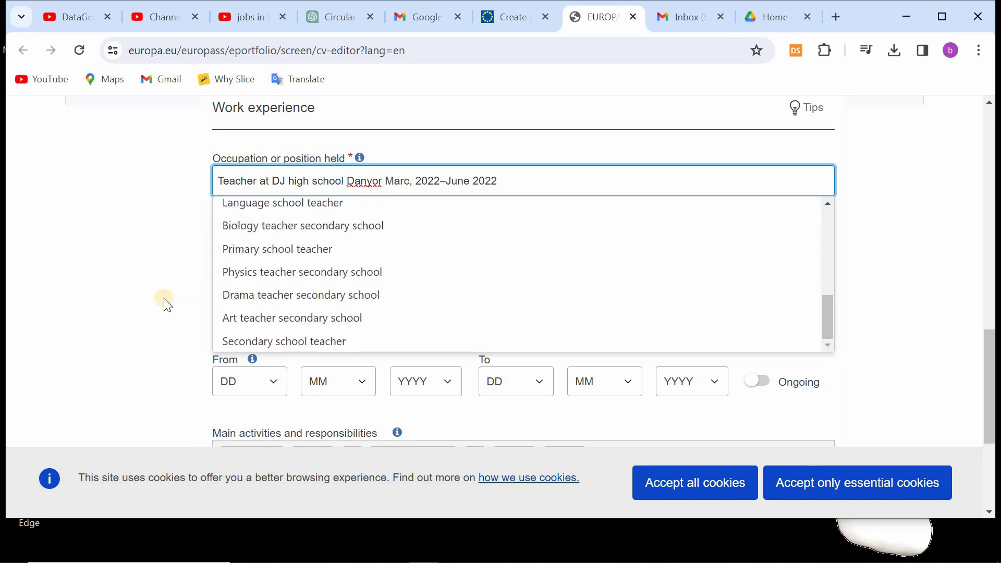
click(313, 342)
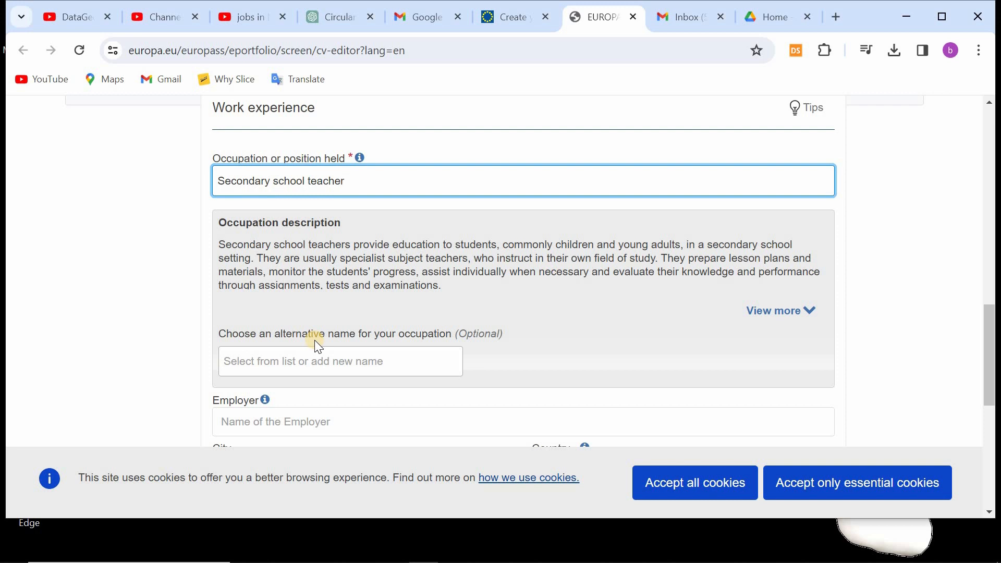
Step: Copy "DJ high school Danyor" from the Experience section of the resume in Word and paste it as the employer name
scroll(398, 352, down, 3)
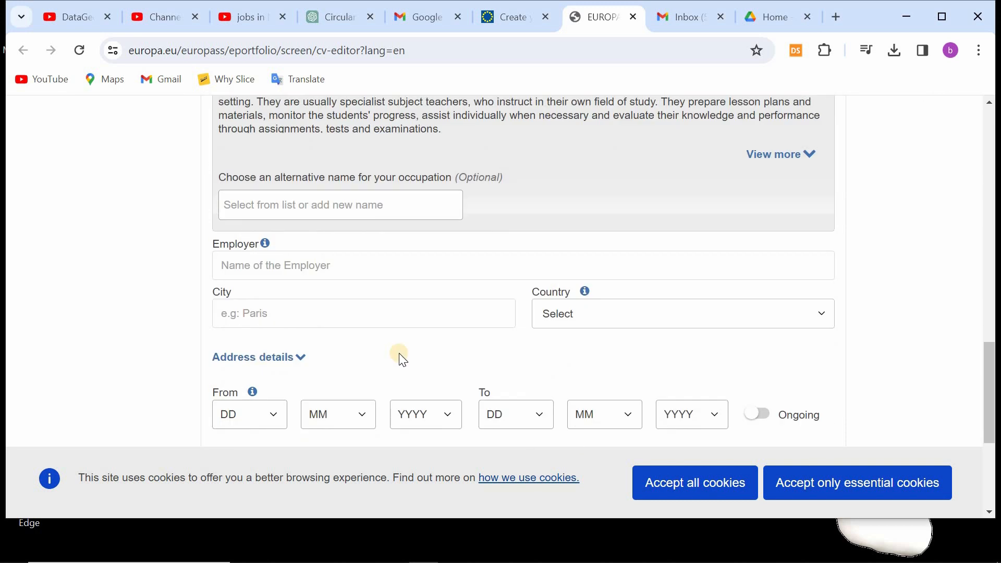
scroll(397, 353, up, 3)
scroll(439, 275, down, 1)
click(550, 551)
click(581, 509)
click(362, 267)
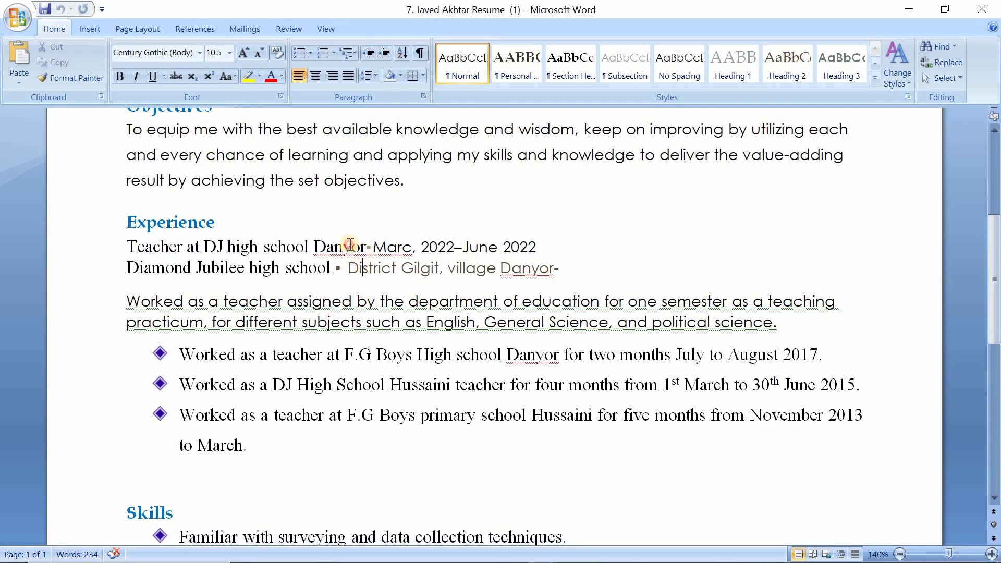
drag(349, 245, 118, 248)
click(328, 247)
drag(366, 249, 202, 249)
key(ctrl+c)
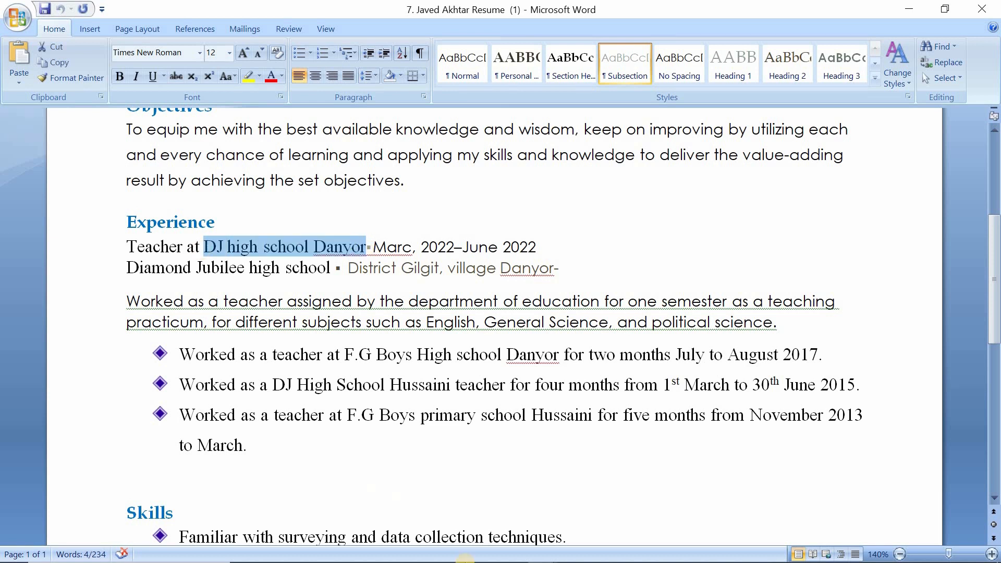
click(464, 553)
click(309, 342)
key(ctrl+v)
Step: Expand "DJ" in the employer name so it reads "Diamond Jubilee high school Danyor", using the suggested spelling correction
key(Home)
key(Right)
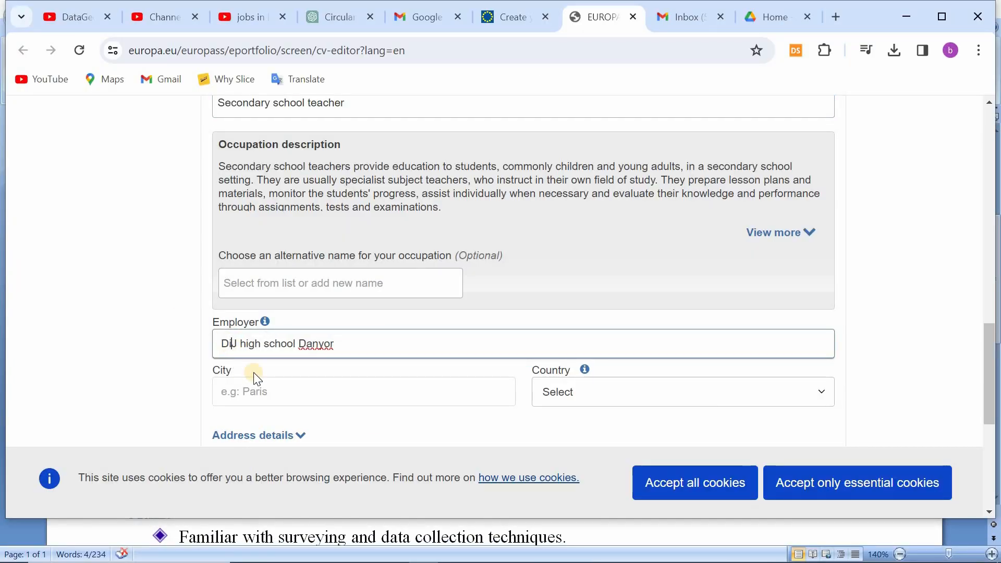
text(iamond Jubille)
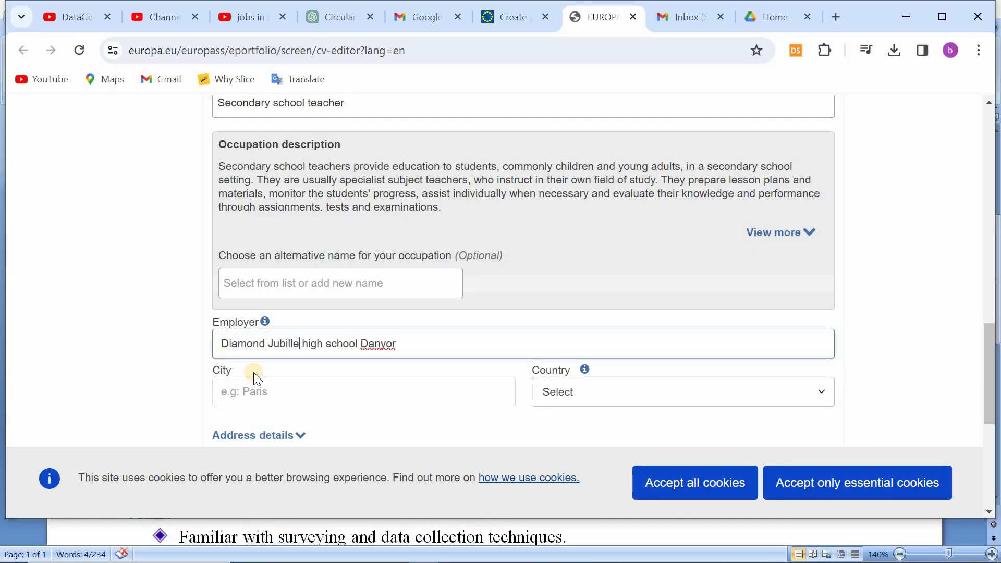
right_click(284, 344)
click(312, 56)
Step: Set the employer's city to Gilgit and the country to Pakistan
scroll(113, 334, down, 1)
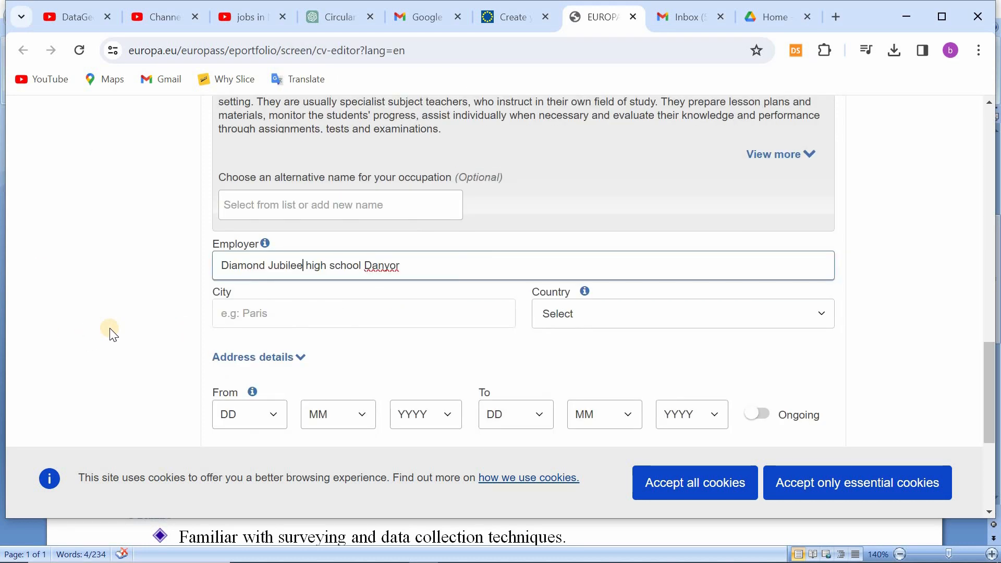
click(338, 312)
text(Gilgit)
click(590, 314)
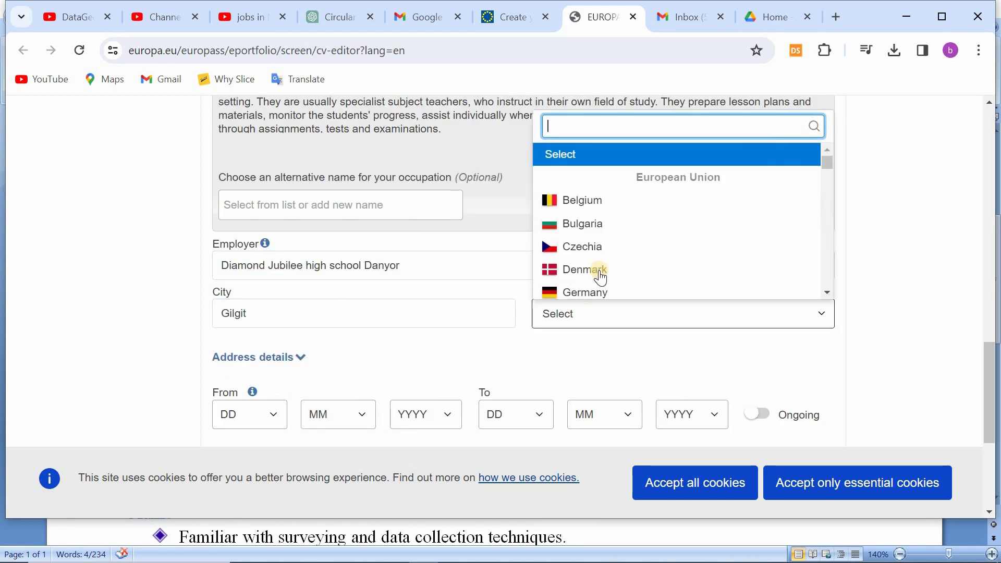
text(pakis)
click(594, 380)
Step: Set the start date of the work experience to day 1, month 3, year 2022
scroll(324, 386, down, 3)
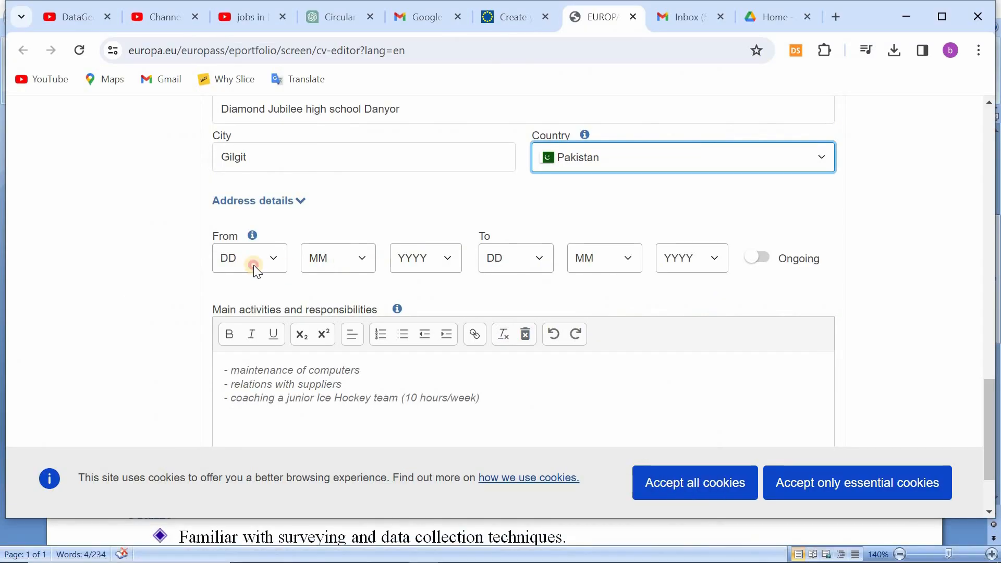
click(253, 265)
click(241, 292)
click(323, 261)
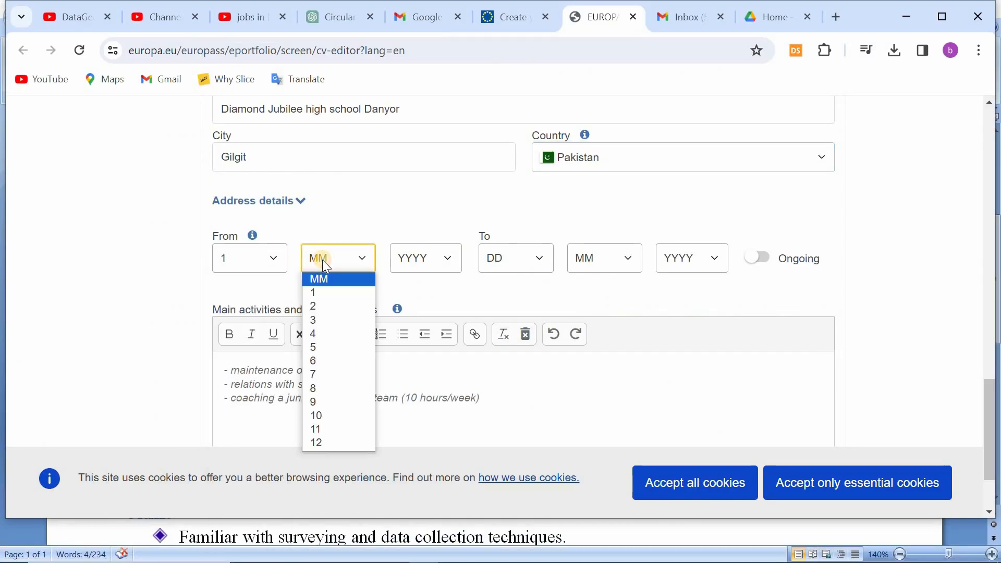
click(318, 319)
click(435, 259)
click(414, 333)
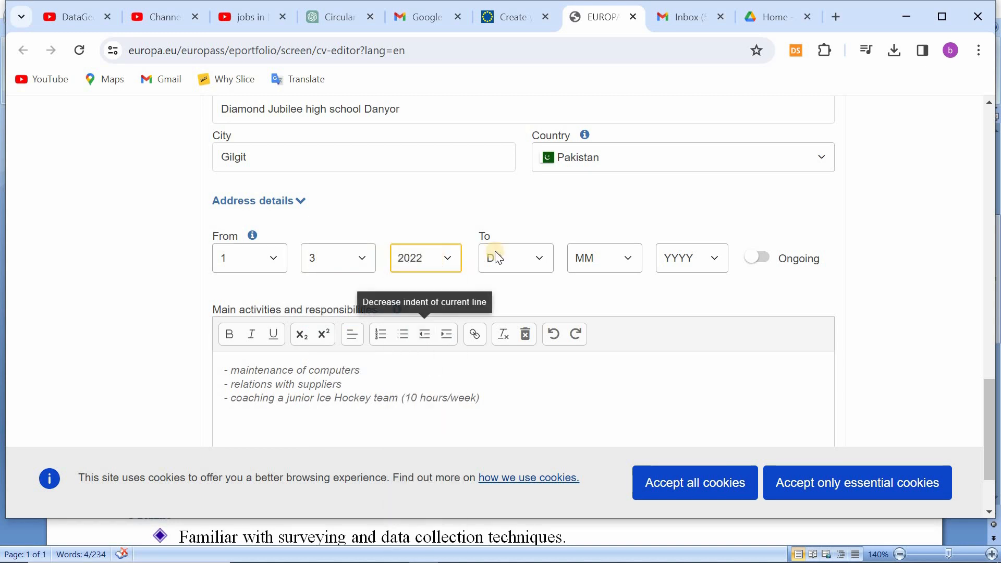
Step: Set the end date of the work experience to day 25, month 6, year 2022
click(498, 257)
scroll(497, 500, down, 3)
click(496, 479)
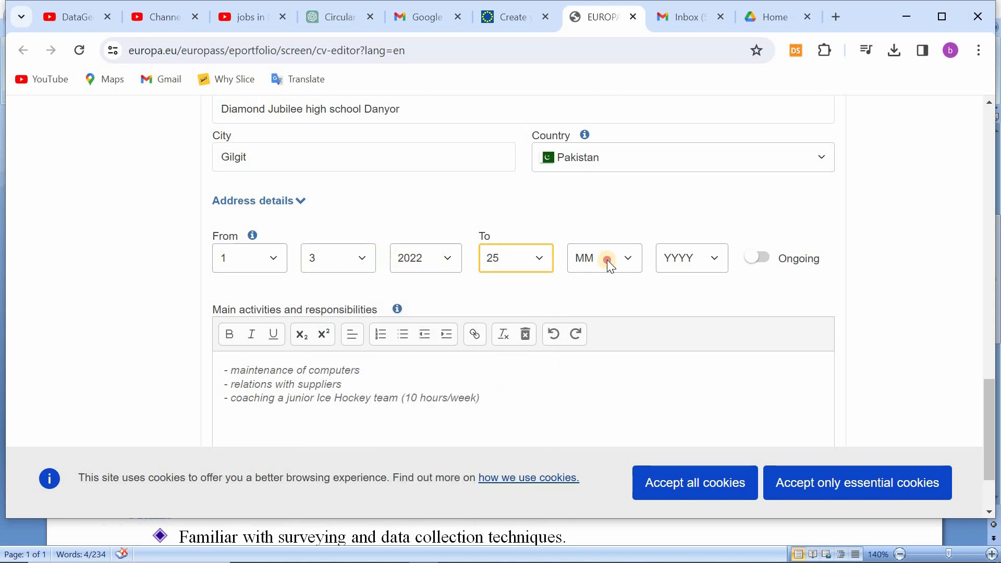
click(607, 259)
click(591, 388)
click(692, 257)
click(690, 328)
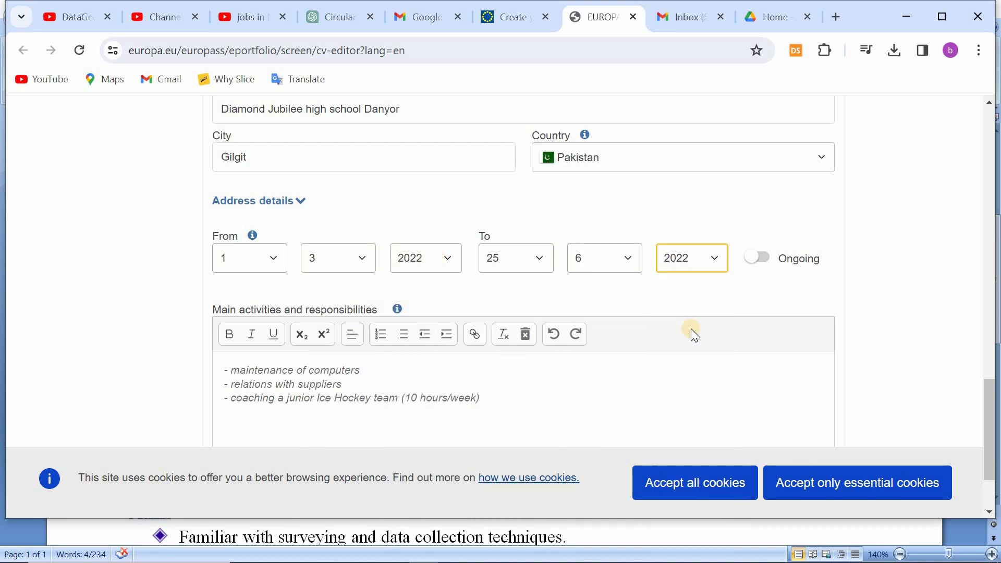
scroll(690, 328, down, 1)
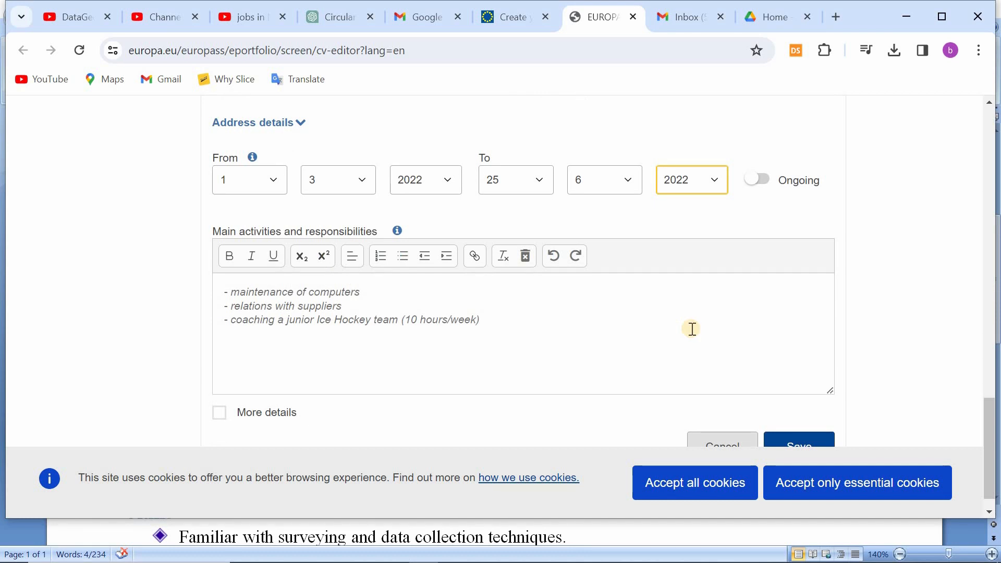
Step: Replace "computers" in the first sample responsibility so the line reads "maintenance of class time tables"
scroll(692, 329, down, 1)
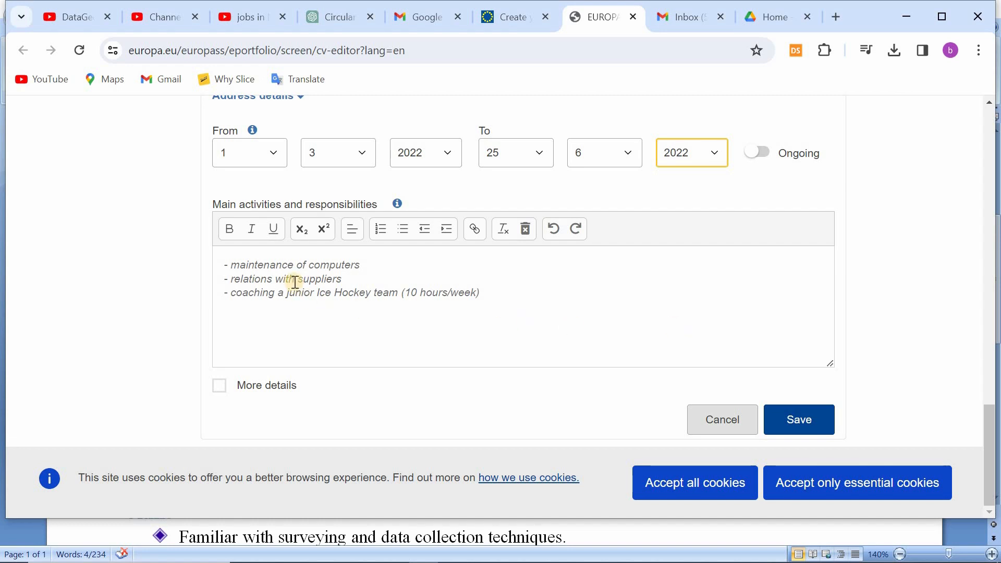
click(276, 272)
drag(372, 263, 325, 264)
click(328, 265)
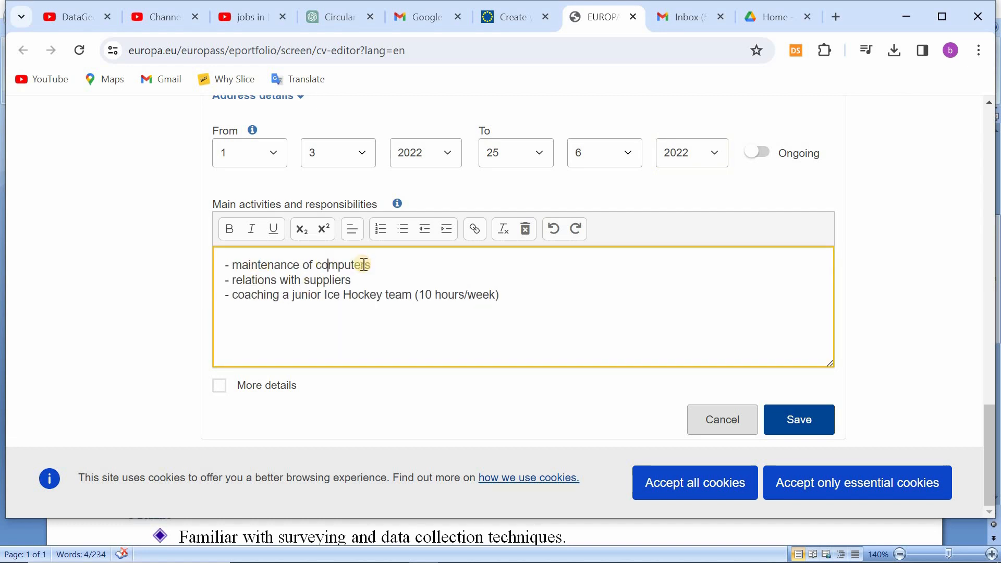
click(379, 266)
key(BackSpace)
key(BackSpace)
key(BackSpace)
key(BackSpace)
key(BackSpace)
key(BackSpace)
key(BackSpace)
key(BackSpace)
key(BackSpace)
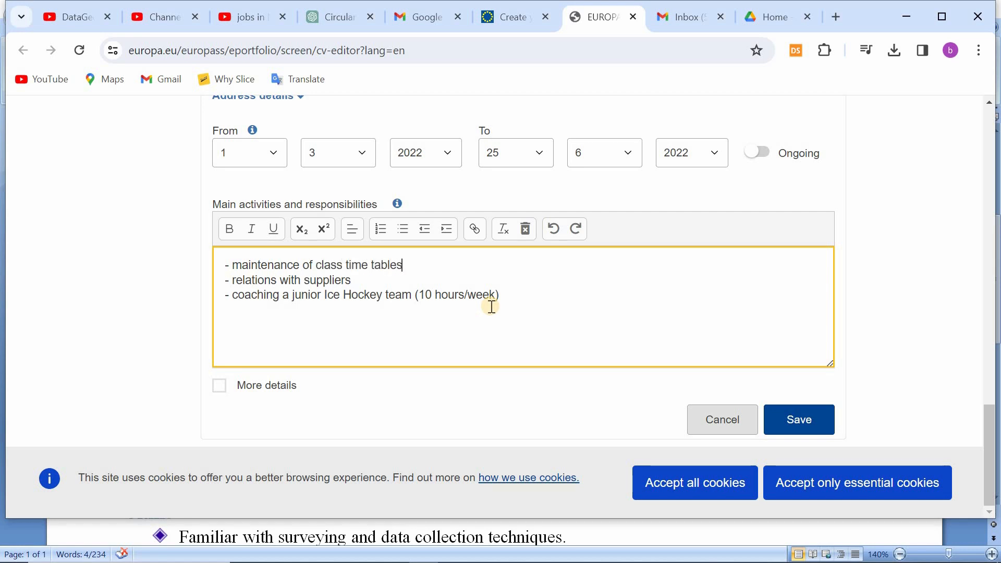
Step: Clear the text "relations with suppliers" from the second responsibility line, keeping its dash
click(352, 280)
drag(350, 280, 238, 283)
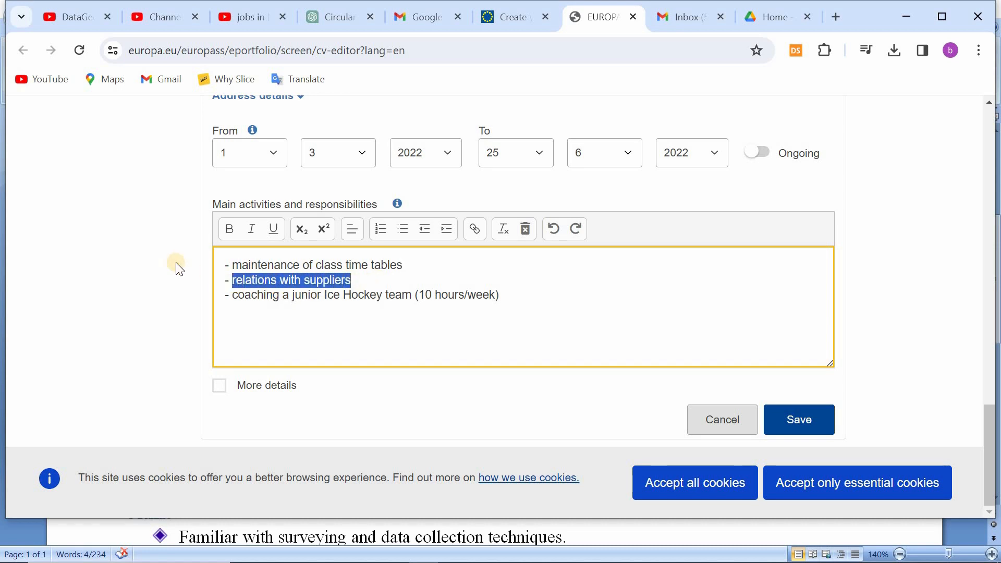
text(maintening)
right_click(255, 280)
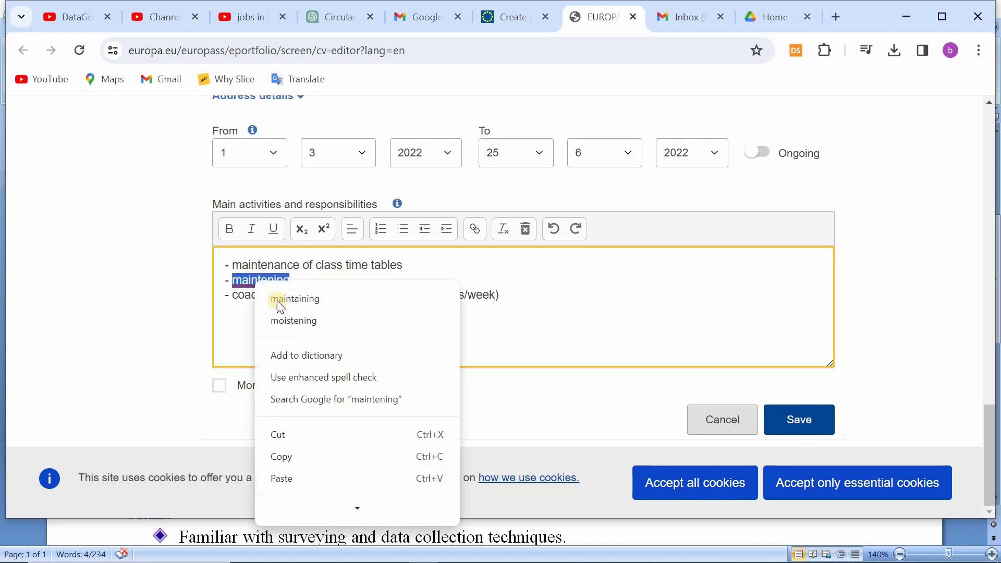
click(276, 298)
key(BackSpace)
key(BackSpace)
key(BackSpace)
key(BackSpace)
key(BackSpace)
key(BackSpace)
key(BackSpace)
key(BackSpace)
key(BackSpace)
key(BackSpace)
key(BackSpace)
key(BackSpace)
key(BackSpace)
key(BackSpace)
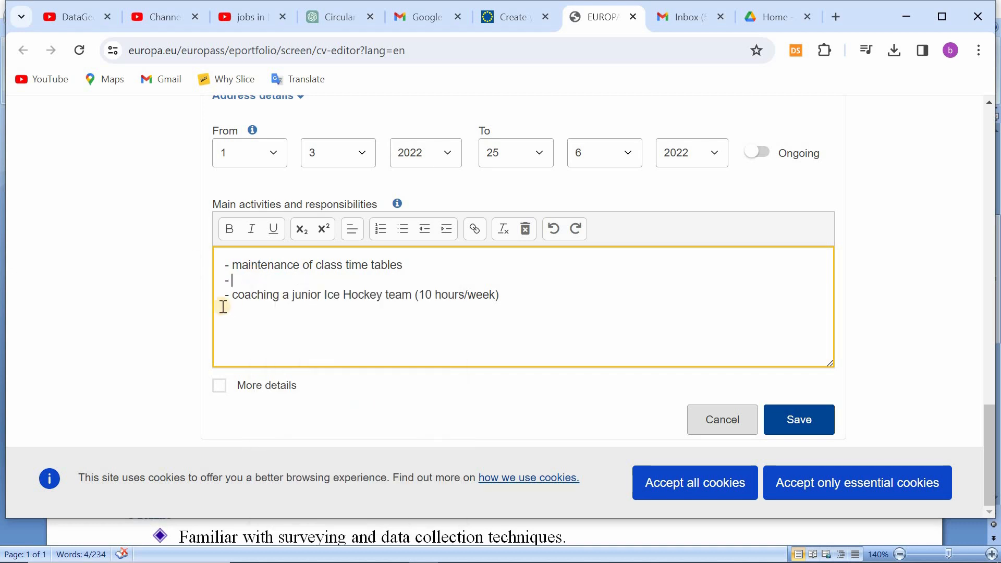
Step: Enter "Taking my own classes" as the second responsibility
text(Taking of)
key(BackSpace)
key(BackSpace)
key(BackSpace)
key(BackSpace)
key(BackSpace)
key(BackSpace)
key(BackSpace)
key(BackSpace)
key(BackSpace)
key(BackSpace)
key(BackSpace)
key(BackSpace)
text(aking my own classes)
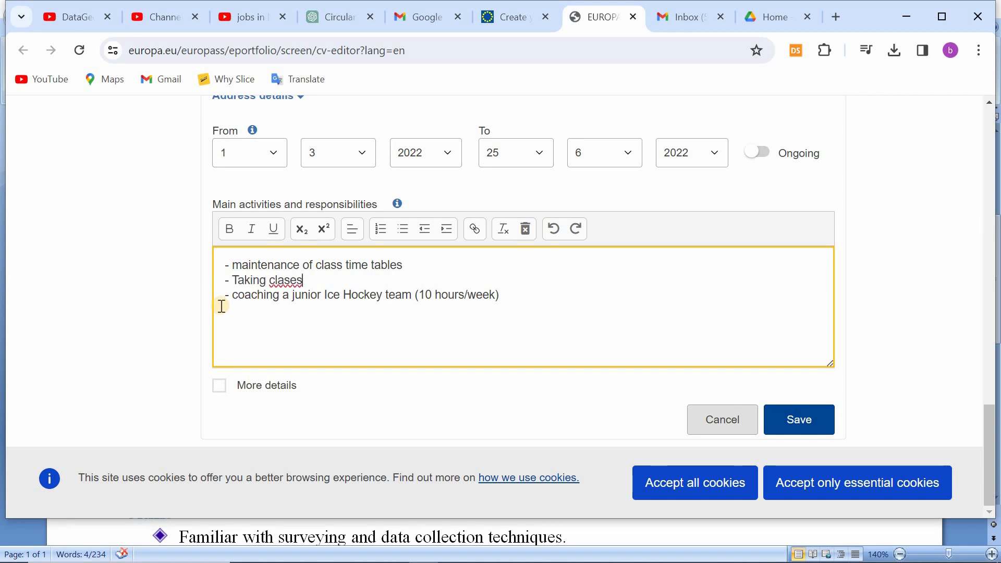
click(269, 280)
text(my own)
click(424, 286)
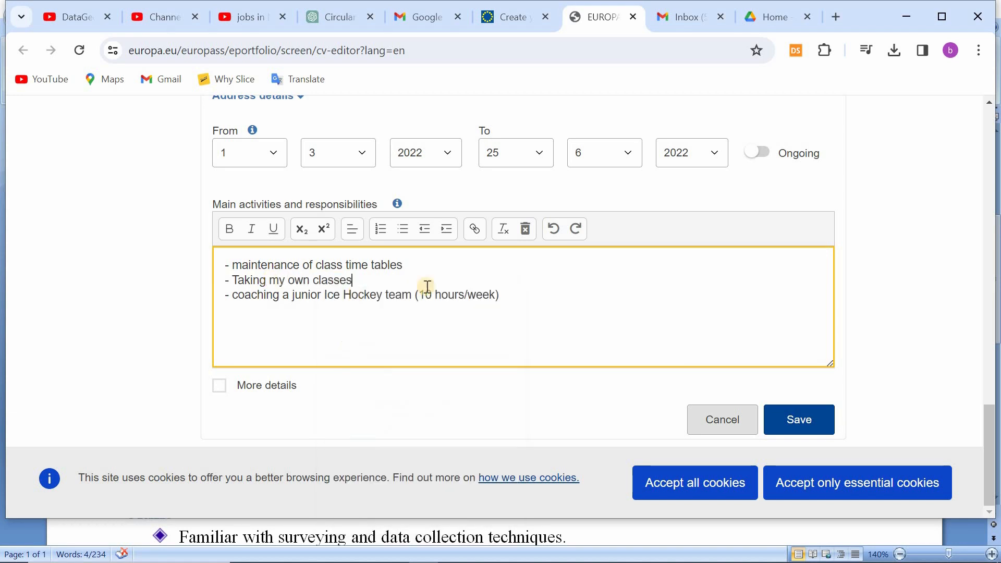
Step: Replace the ice hockey responsibility with "working on slow learners" and add the line "Arranging meeting with parents"
drag(495, 295, 233, 304)
text(working on slow learners)
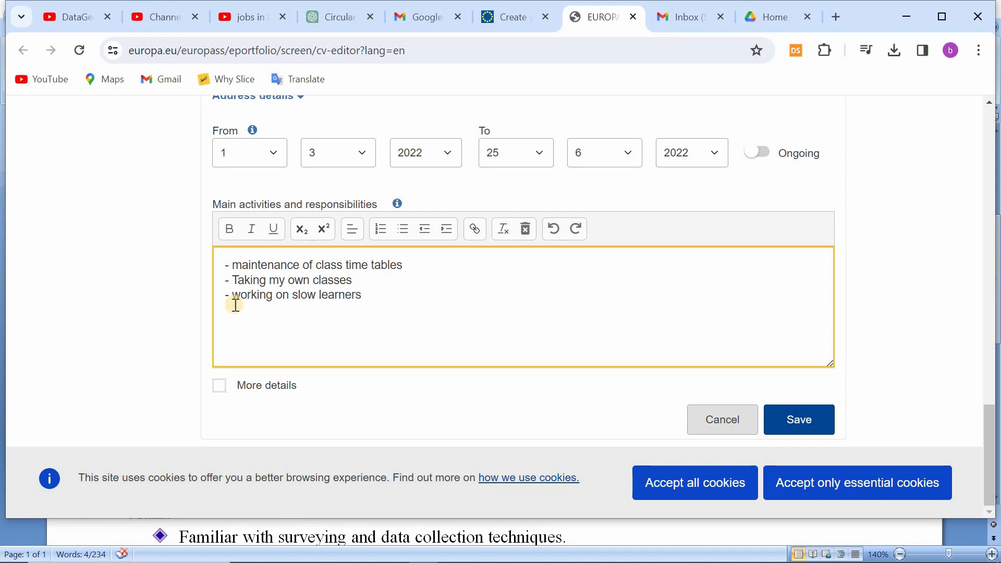
text(m)
key(BackSpace)
key(BackSpace)
key(BackSpace)
key(BackSpace)
text(s)
key(ctrl+z)
text(Arranging )
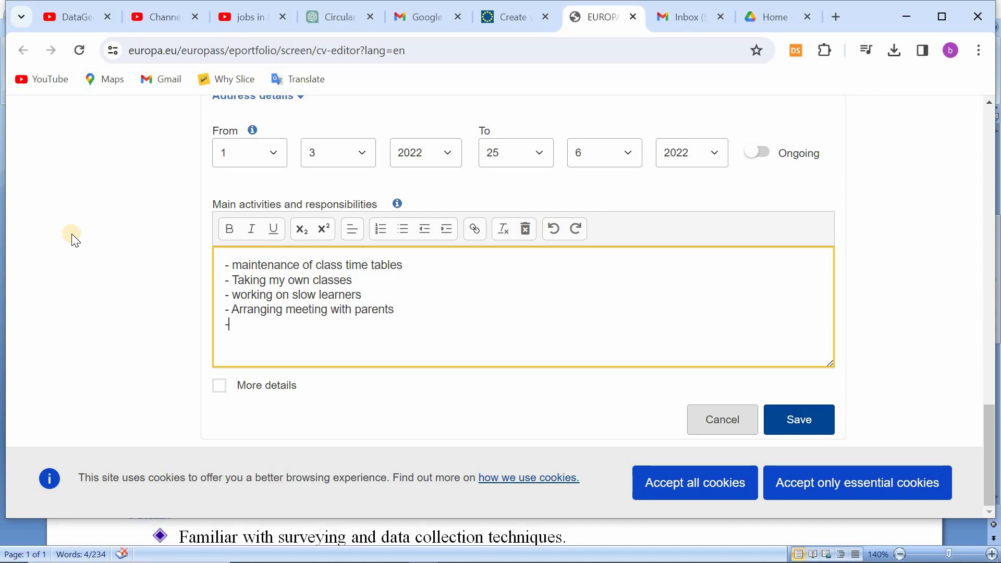
text(ts ad)
Step: Add a fifth responsibility line reading "-A ports activates" and save the work experience
right_click(289, 326)
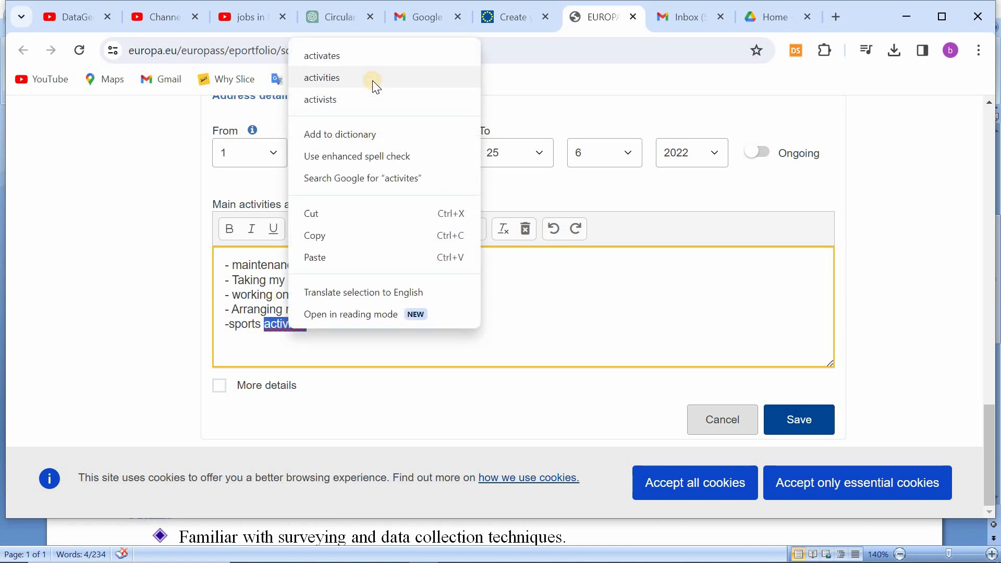
click(372, 80)
click(234, 327)
key(BackSpace)
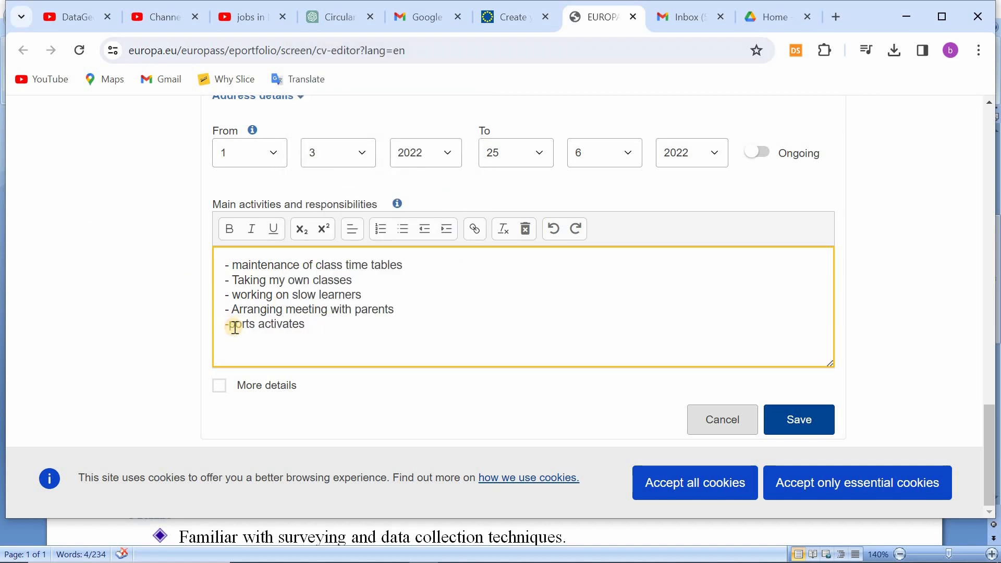
text(A)
scroll(271, 296, up, 3)
scroll(271, 296, down, 4)
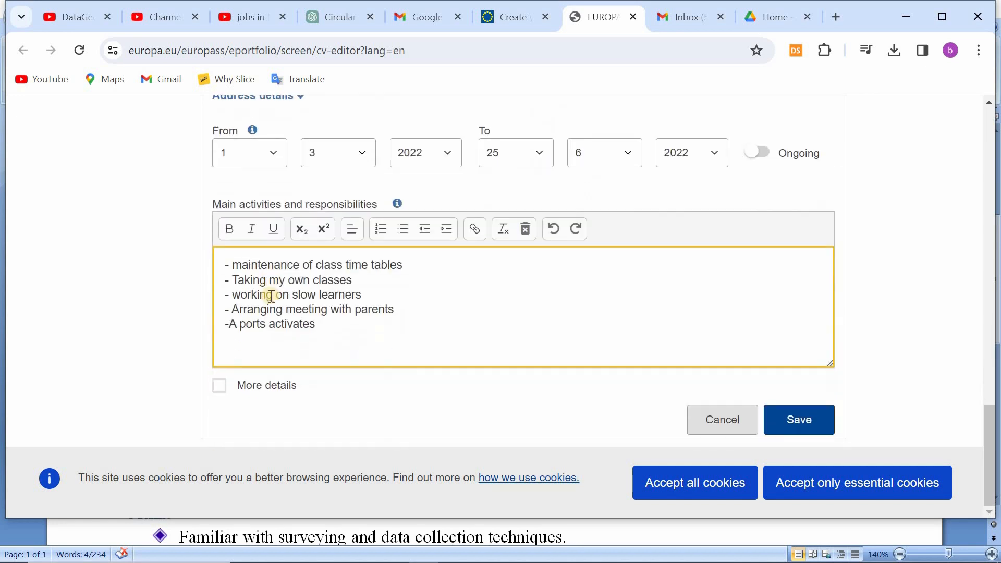
click(813, 423)
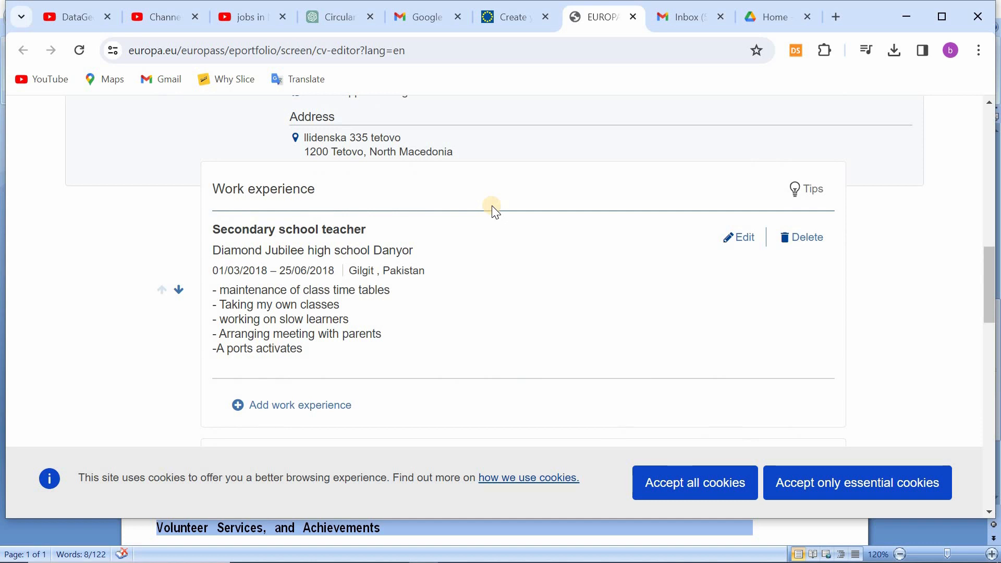
Step: Add a second work experience with "Hussaini Bridge View Cafe Hunza" as the employer
scroll(495, 211, down, 4)
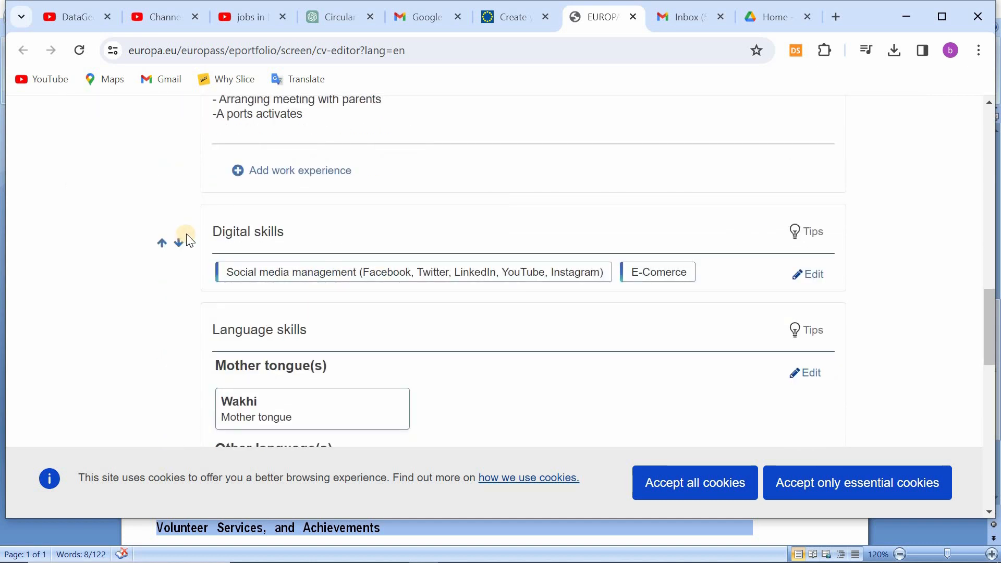
click(291, 182)
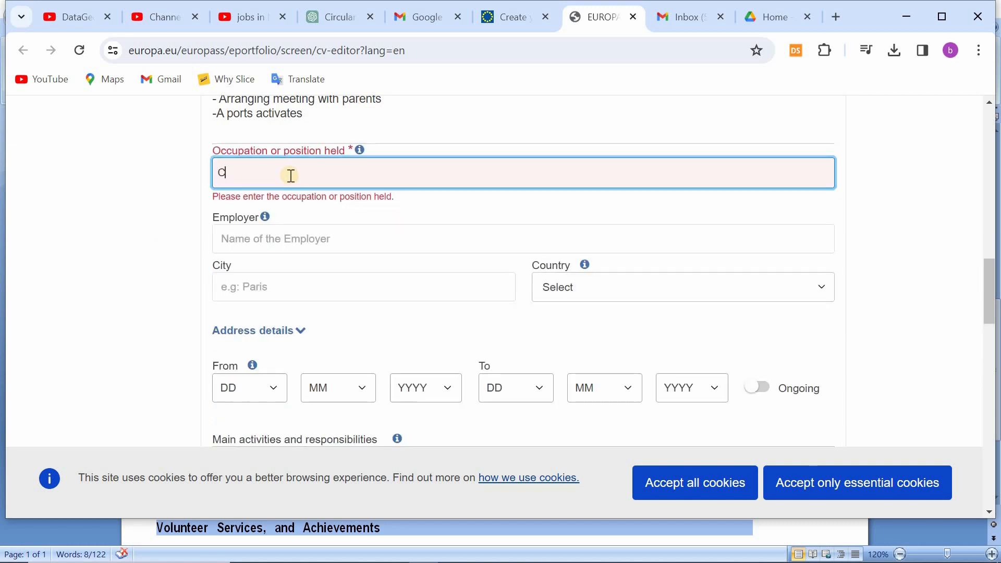
text(Hussaini Bridge View Cafe Hunza)
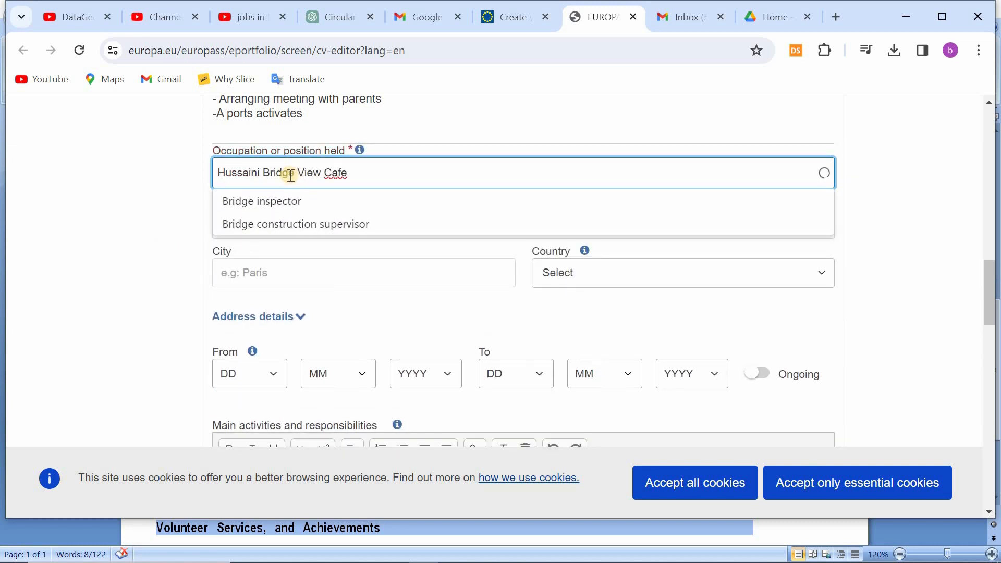
key(ctrl+a)
key(BackSpace)
click(235, 239)
text(Hussaini Bridge View Cafe Hunza)
Step: Set the occupation of the second work experience to "Social Media Manager"
click(279, 171)
text(Social Media)
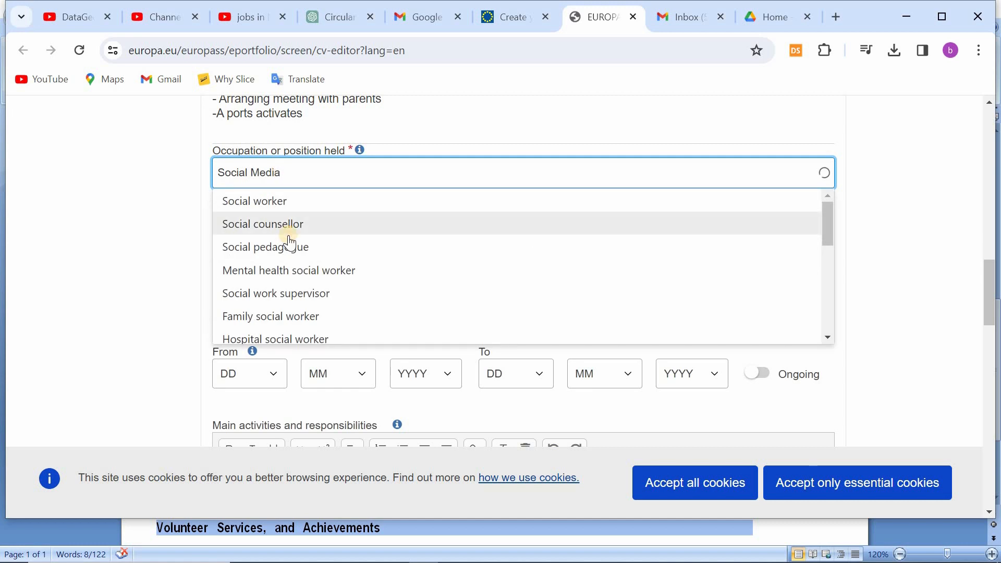
scroll(287, 241, down, 5)
scroll(211, 154, up, 3)
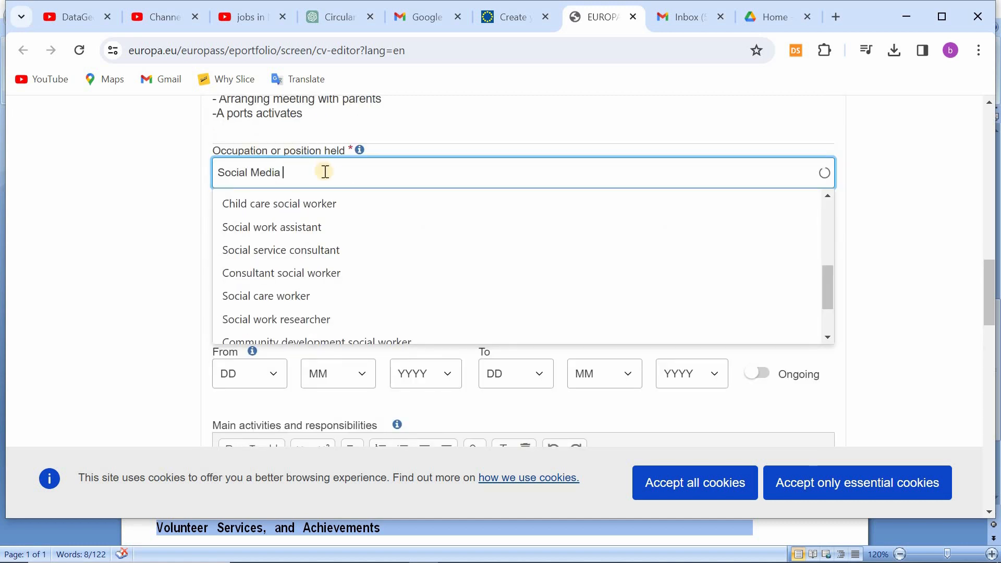
text(Manager)
scroll(321, 245, down, 1)
click(116, 226)
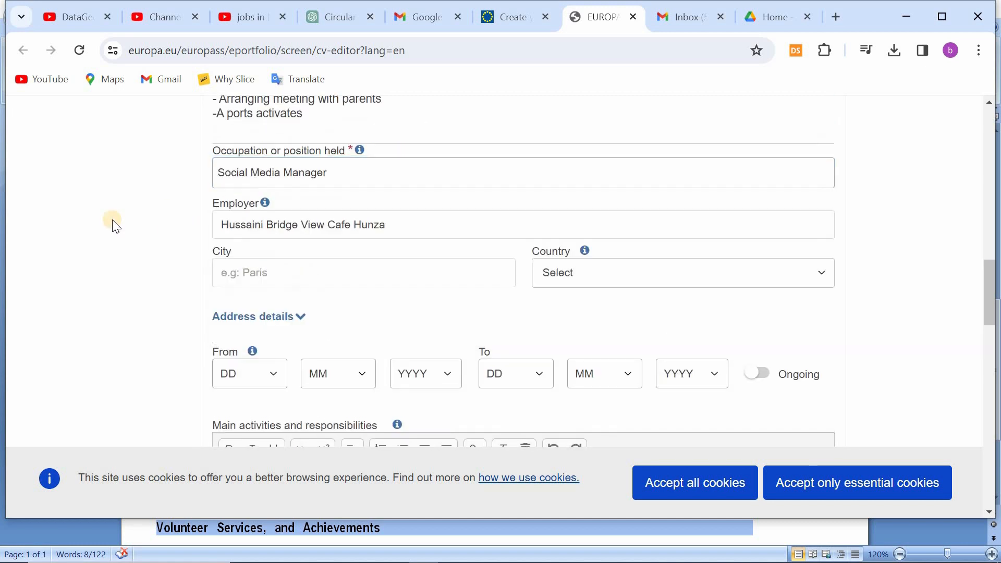
Step: Set the city of the second work experience to Hunza and the country to Pakistan
click(284, 272)
text(Hunza)
click(571, 277)
text(pakist)
key(Return)
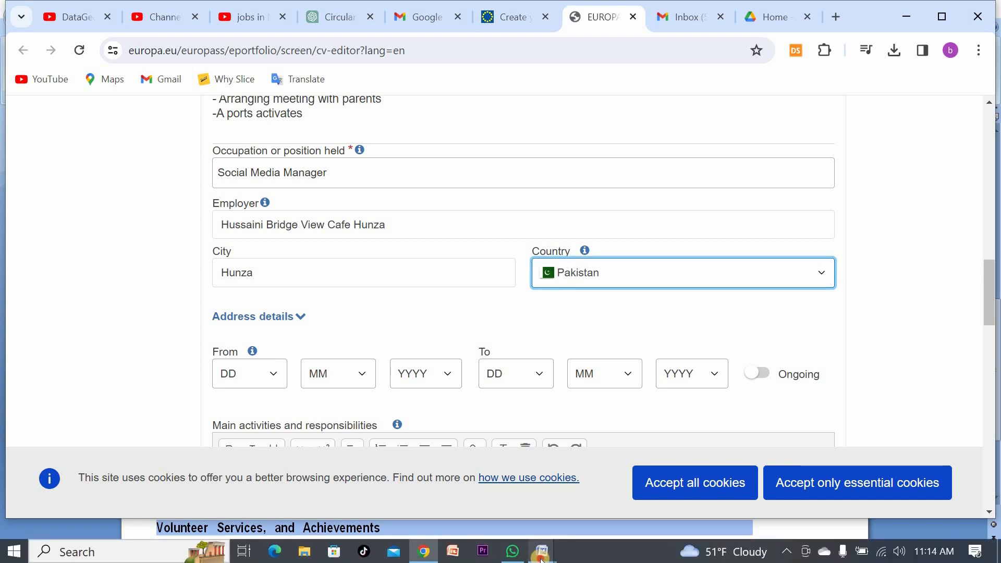
Step: Set the start date of the social media job to day 1, month 2, year 2020
scroll(64, 255, up, 8)
scroll(141, 286, down, 5)
scroll(154, 275, down, 1)
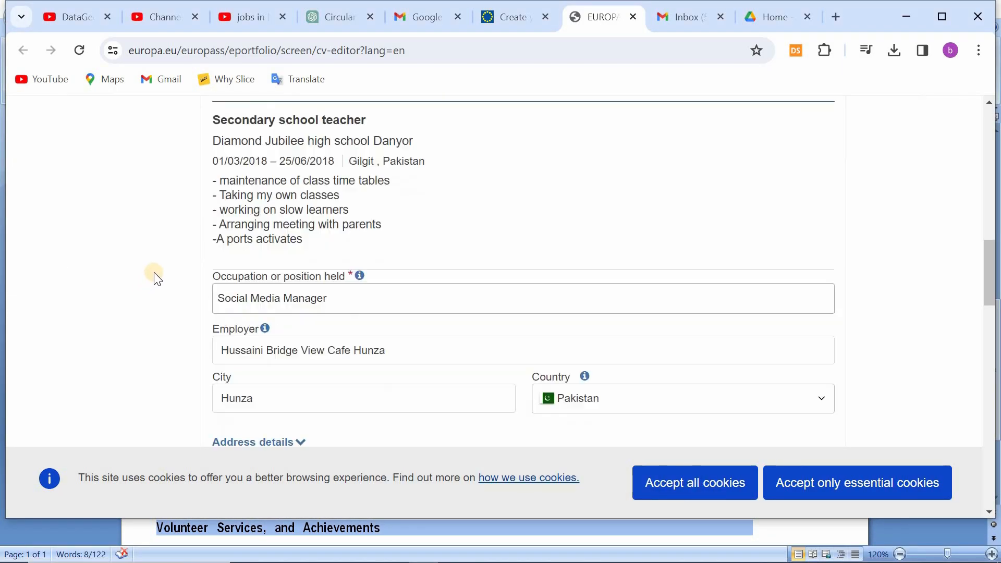
scroll(151, 266, up, 1)
scroll(149, 261, down, 3)
click(255, 296)
click(258, 27)
click(336, 296)
click(329, 344)
click(422, 296)
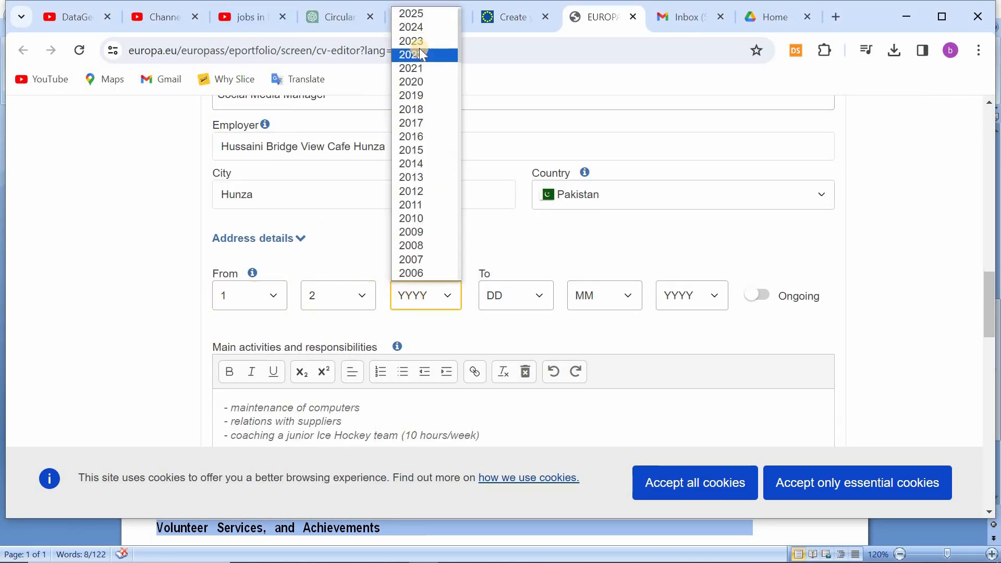
click(419, 82)
Step: Set the end date of the social media job to day 1, month 7, year 2020
click(508, 299)
click(496, 26)
click(601, 296)
click(594, 415)
click(691, 296)
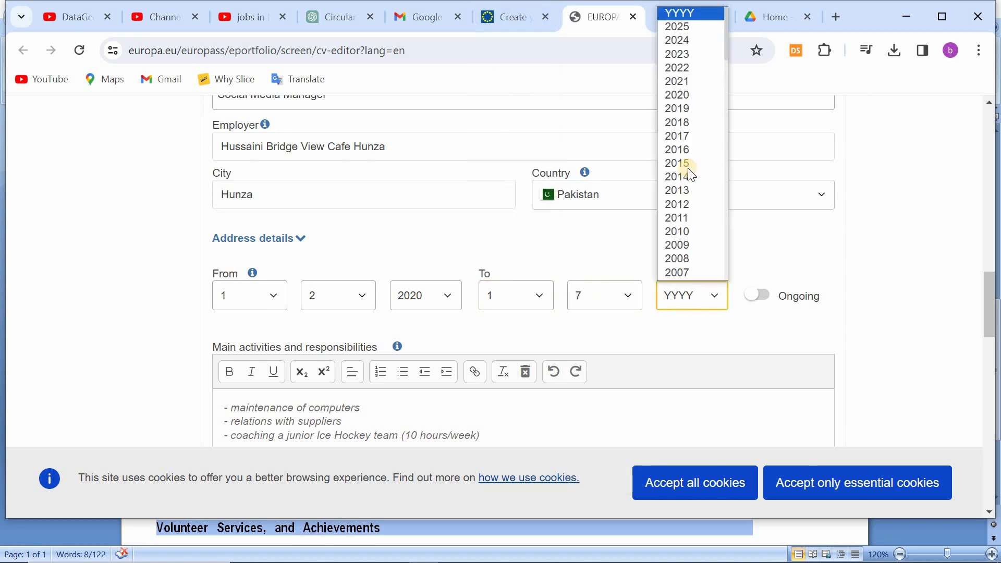
click(685, 92)
Step: Change the first two sample responsibilities to "maintenance of the social media pages" and "Creating any events"
scroll(284, 339, down, 1)
drag(302, 330, 232, 344)
text(of the social media pagesCreating any events)
Step: Replace the third responsibility with "Planning a trip and camping for tourists" and save the work experience
drag(500, 359, 233, 358)
text(Planing)
right_click(259, 360)
click(293, 56)
text(a trip and camping for tourists)
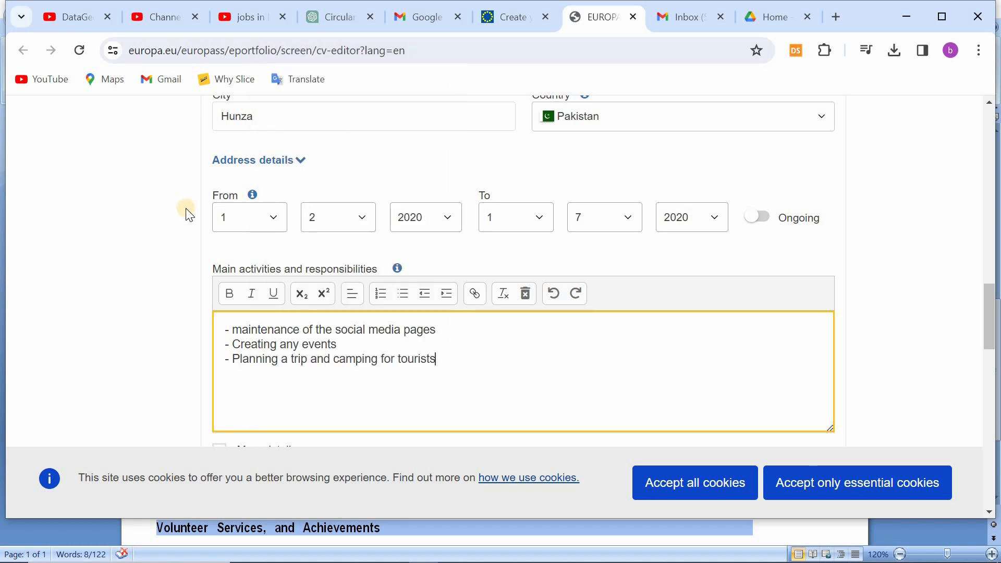
scroll(766, 319, down, 3)
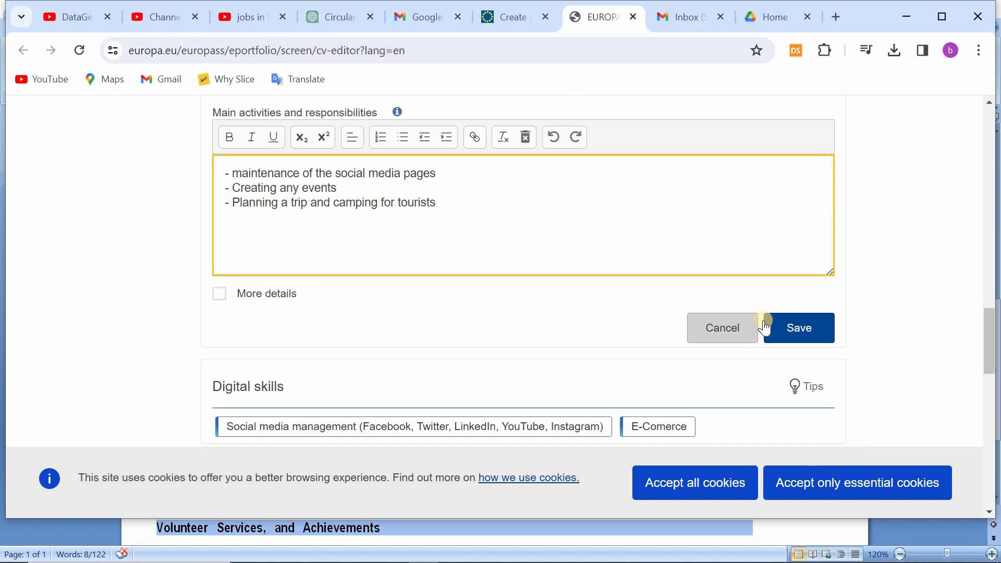
click(797, 335)
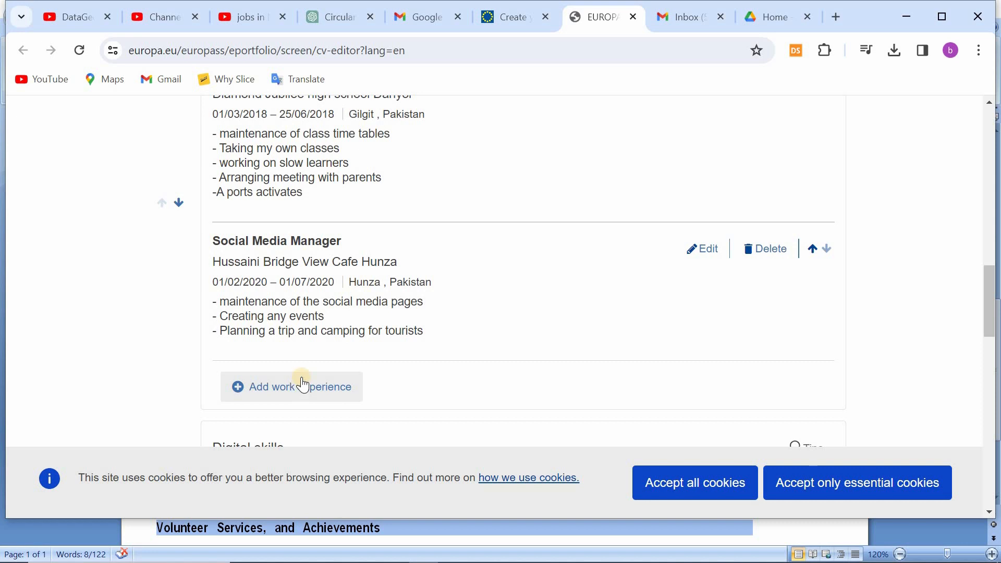
Step: Add a third work experience with "managing director" as the occupation
click(304, 384)
text(managing diractor)
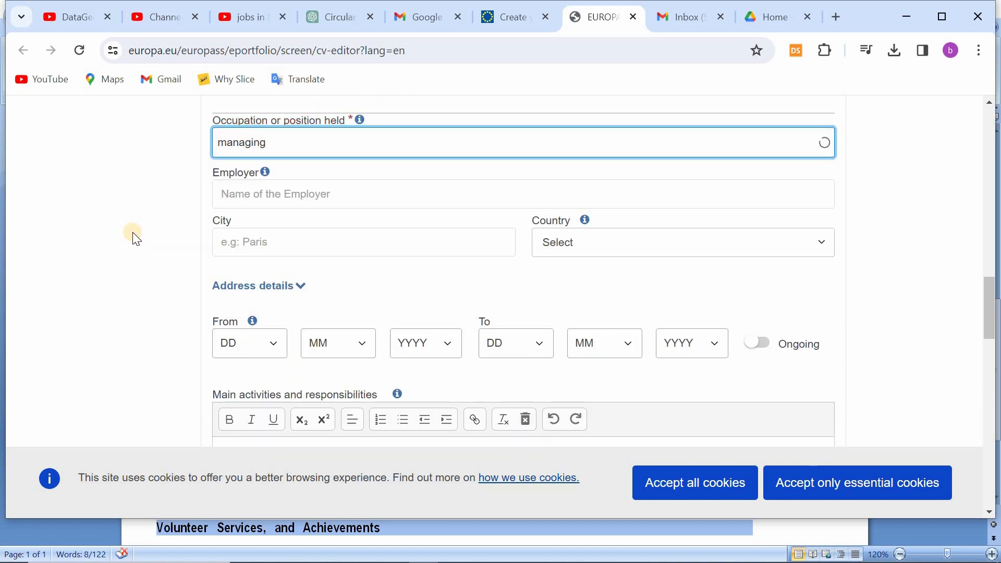
key(BackSpace)
key(BackSpace)
key(BackSpace)
key(BackSpace)
key(BackSpace)
text(ector)
scroll(335, 236, down, 6)
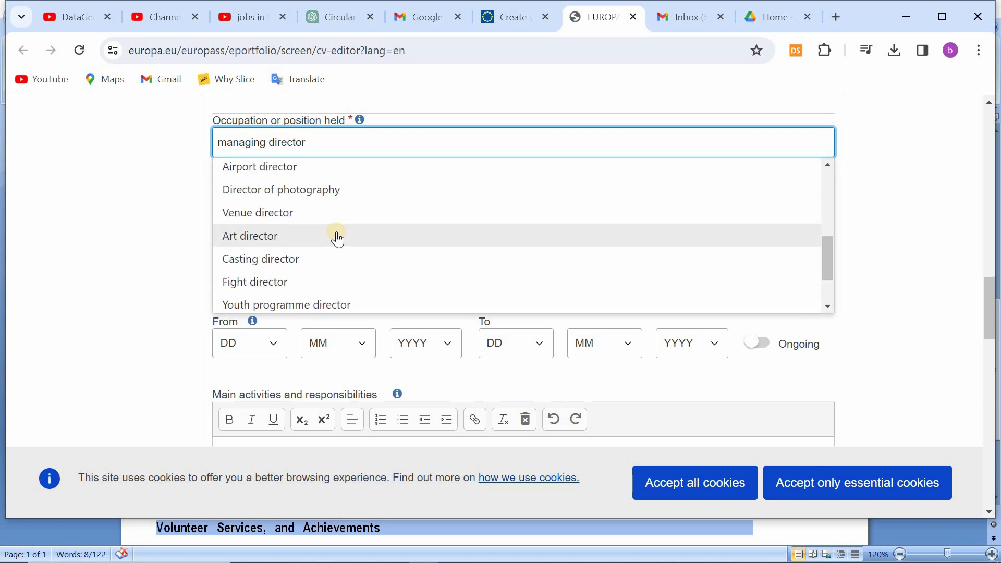
Step: Capitalize both words of the occupation so it reads "Managing Director"
scroll(126, 233, up, 3)
key(Left)
key(Left)
key(Left)
key(Left)
key(Left)
key(Left)
key(Left)
key(Left)
key(Left)
key(Left)
key(Left)
key(Left)
key(Left)
key(Left)
key(Left)
key(Left)
key(BackSpace)
text(M)
key(Right)
key(Right)
key(Right)
key(Right)
key(Right)
key(Right)
key(Right)
key(Right)
key(Right)
key(BackSpace)
text(D)
Step: Set the employer to "Al Musafir Traders", located in the city Hunza, Pakistan
click(271, 277)
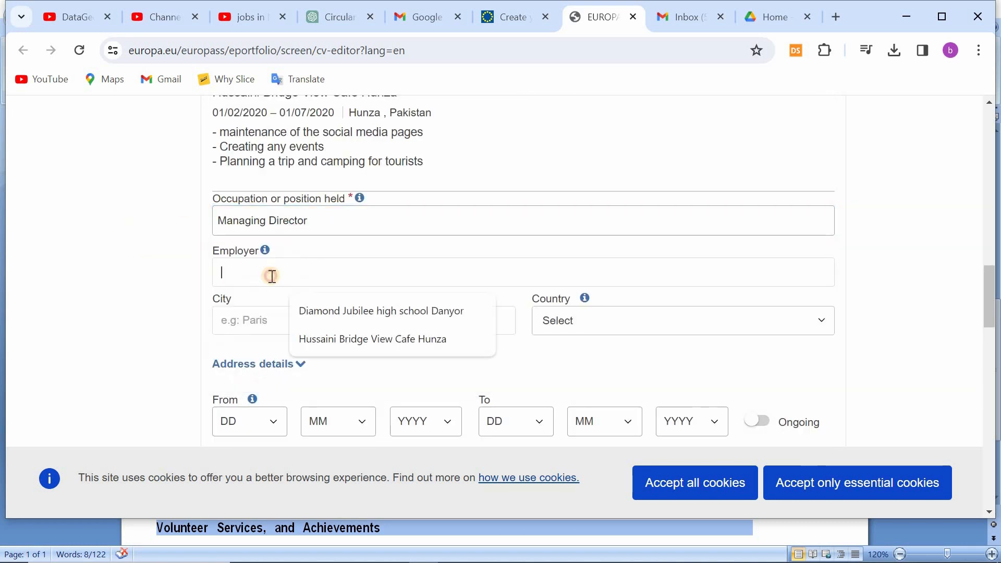
text(Al Musafir Traders)
click(324, 314)
text(Hunza)
click(581, 328)
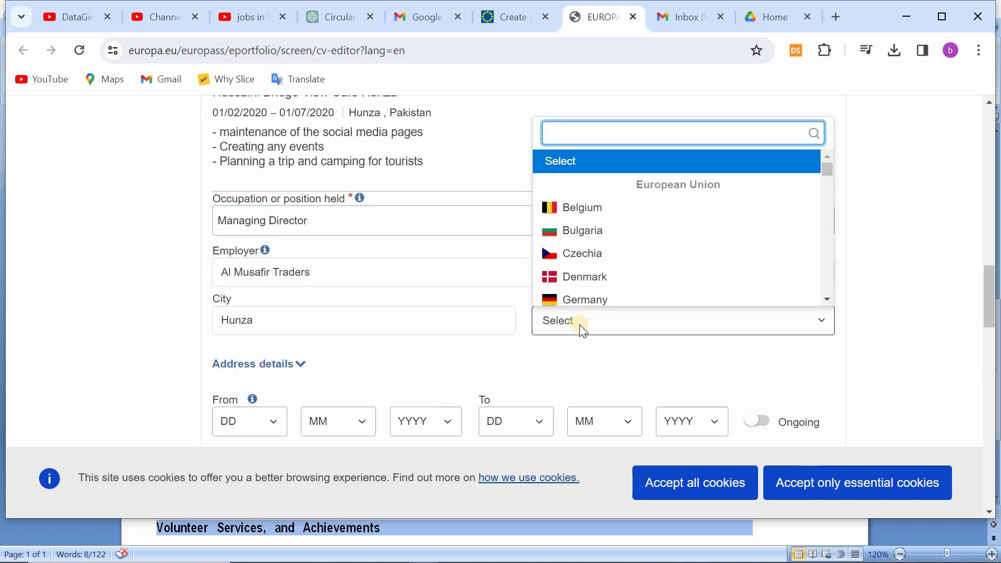
text(pak)
click(581, 383)
Step: Set the start date of the managing director job to day 1, month 8, year 2020
scroll(359, 317, down, 3)
click(258, 268)
click(245, 300)
click(340, 270)
click(331, 396)
click(431, 272)
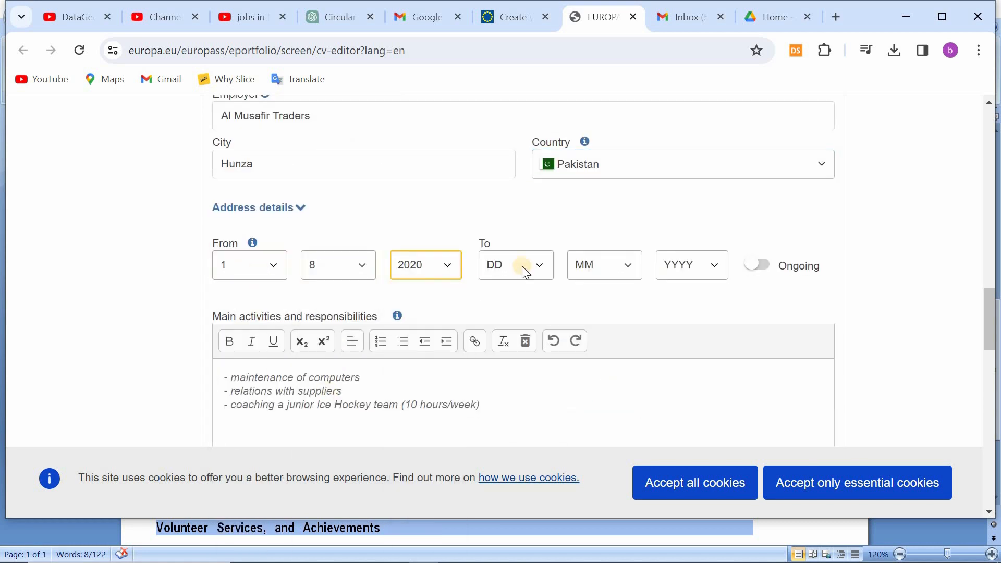
Step: Set the end date of the managing director job to day 1, month 6, year 2023
click(523, 270)
click(611, 269)
click(584, 368)
click(692, 265)
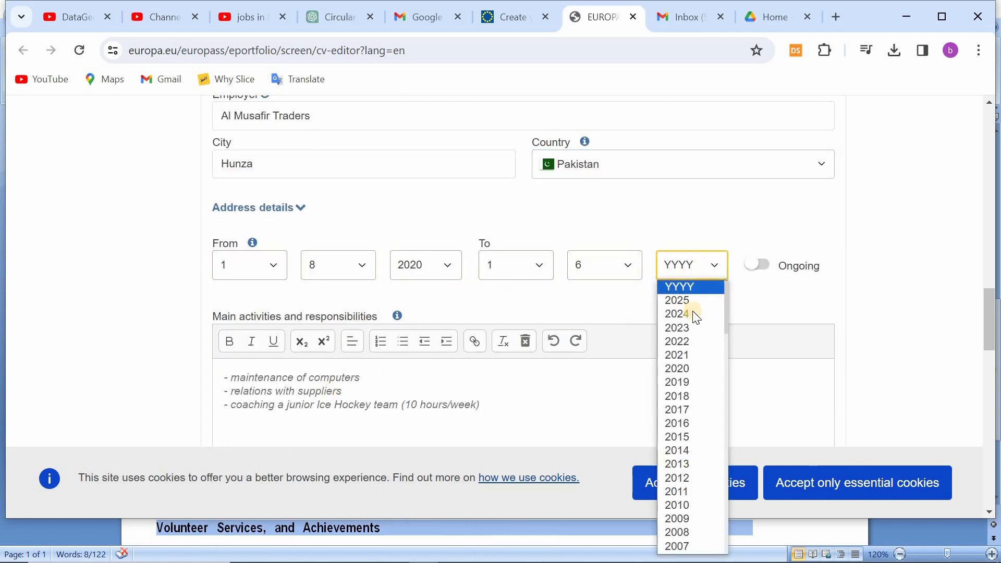
click(686, 327)
Step: Replace the sample responsibilities with lines on the company's strategic direction, financial performance and new business opportunities
scroll(685, 326, down, 2)
click(375, 298)
key(BackSpace)
key(BackSpace)
key(BackSpace)
key(BackSpace)
key(BackSpace)
key(BackSpace)
key(BackSpace)
key(BackSpace)
key(BackSpace)
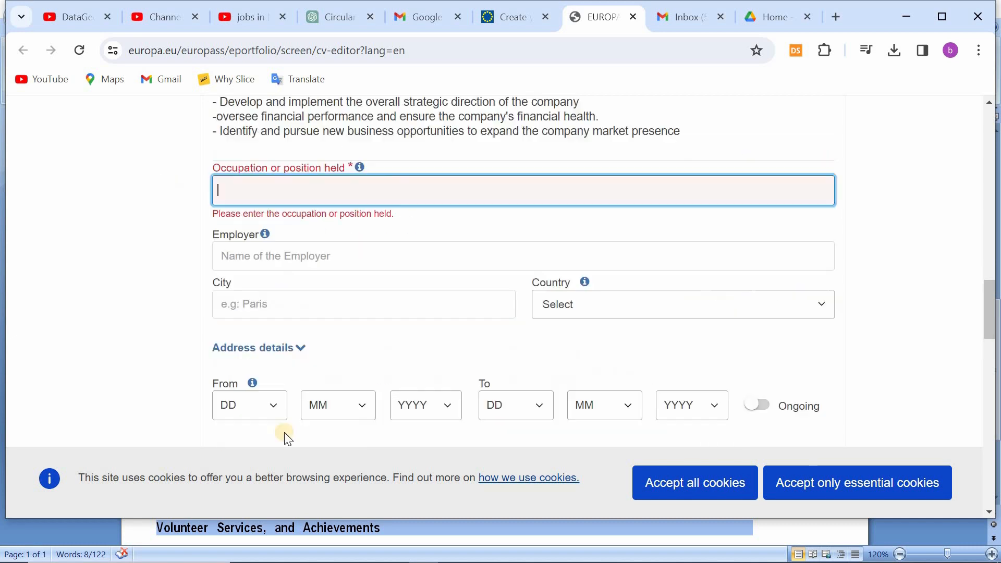
Step: Enter "Waiter" as the occupation of the fourth work experience and switch to the Word CV to look up its employer
text(Waiter)
click(268, 222)
scroll(268, 222, down, 2)
mouse_move(543, 552)
click(459, 489)
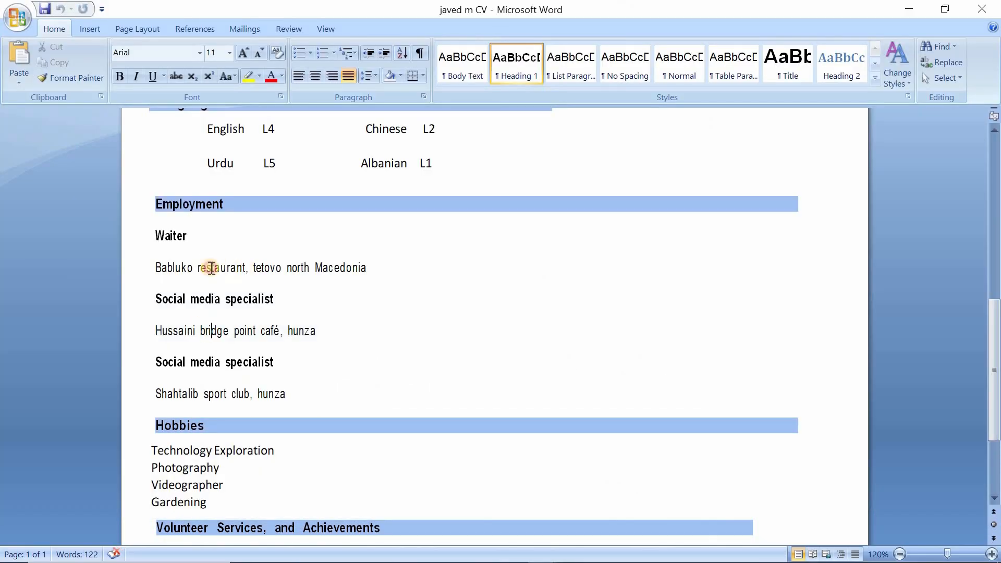
Step: Copy "Babluko restaurant" from the Word CV as the Europass employer, and set the city to Tetovo and country to North Macedonia
drag(155, 268, 246, 268)
click(509, 552)
click(269, 228)
text(Babluko restaurant)
click(268, 270)
text(Tetovo)
click(611, 277)
text(no)
click(594, 333)
scroll(346, 340, down, 2)
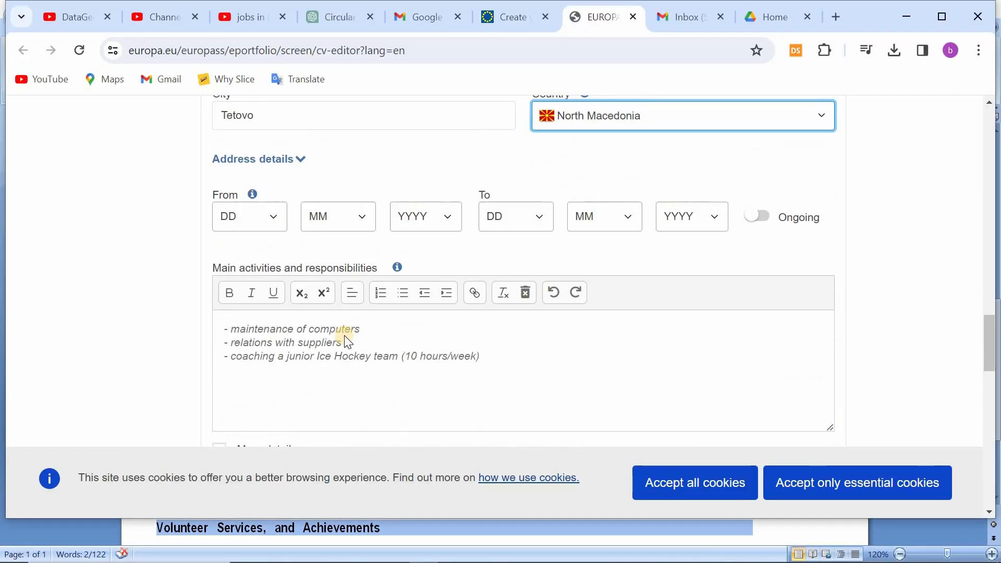
Step: Set the start date of the fourth work experience to day 1, month 9, year 2023
click(260, 295)
click(365, 308)
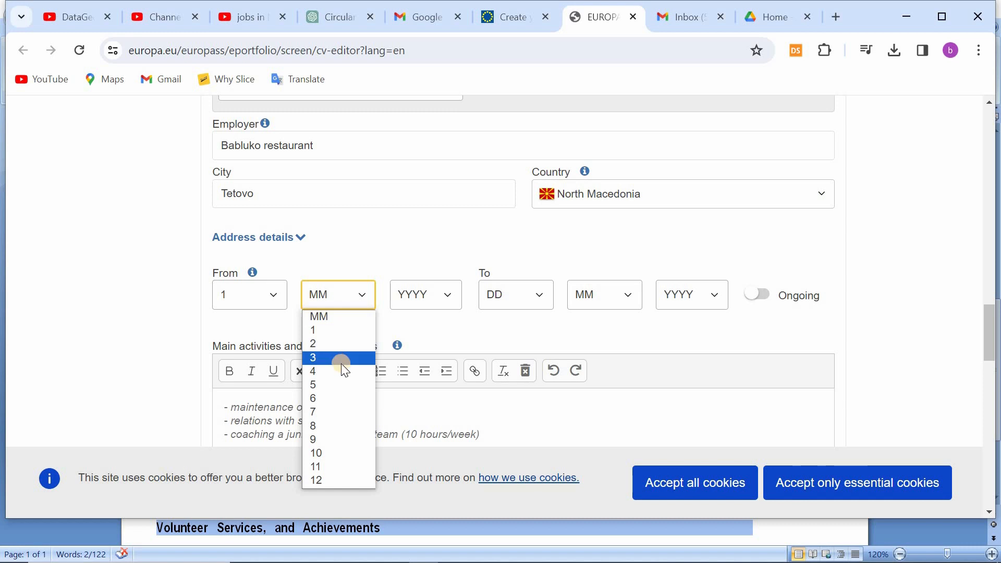
click(334, 426)
click(426, 295)
click(413, 58)
click(355, 295)
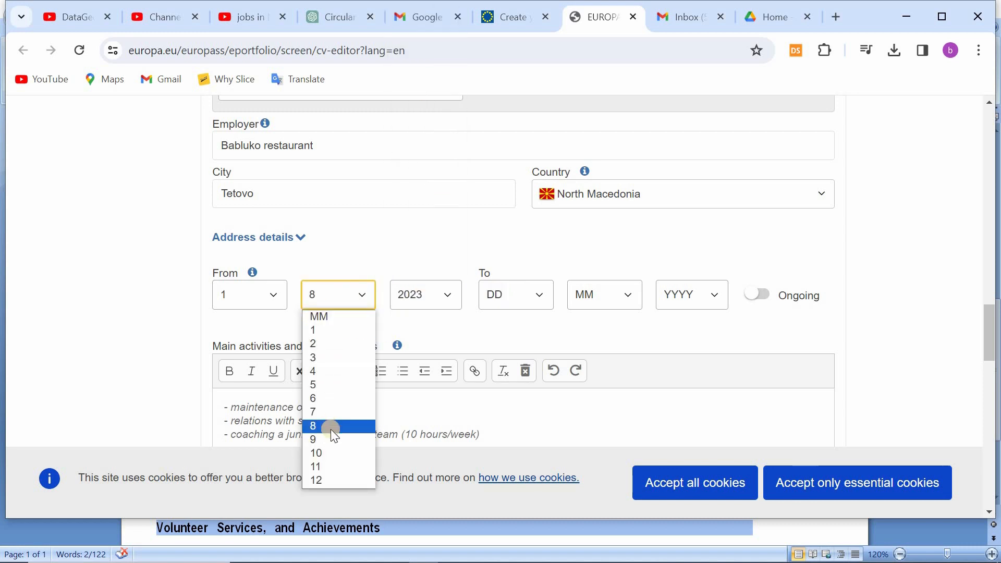
click(334, 440)
click(354, 296)
click(333, 439)
Step: Set the end date of the fourth work experience to day 30, month 10, year 2023
click(532, 295)
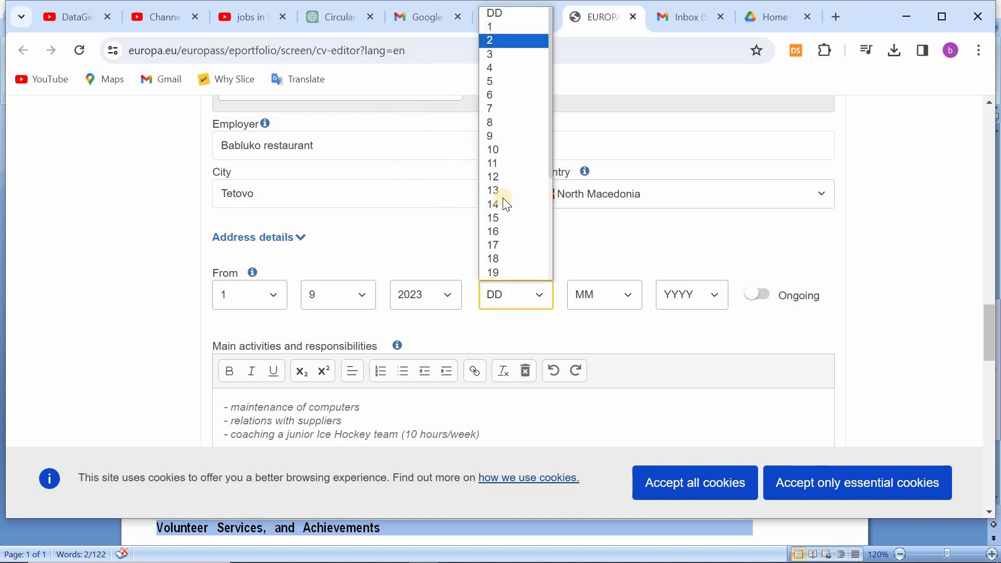
scroll(502, 198, down, 4)
click(500, 259)
click(623, 295)
click(599, 454)
click(697, 295)
click(678, 59)
Step: Change the employer to "Nafy Car Wash" and the occupation to "Car washing" in the same work experience
scroll(625, 323, up, 3)
drag(316, 302, 166, 297)
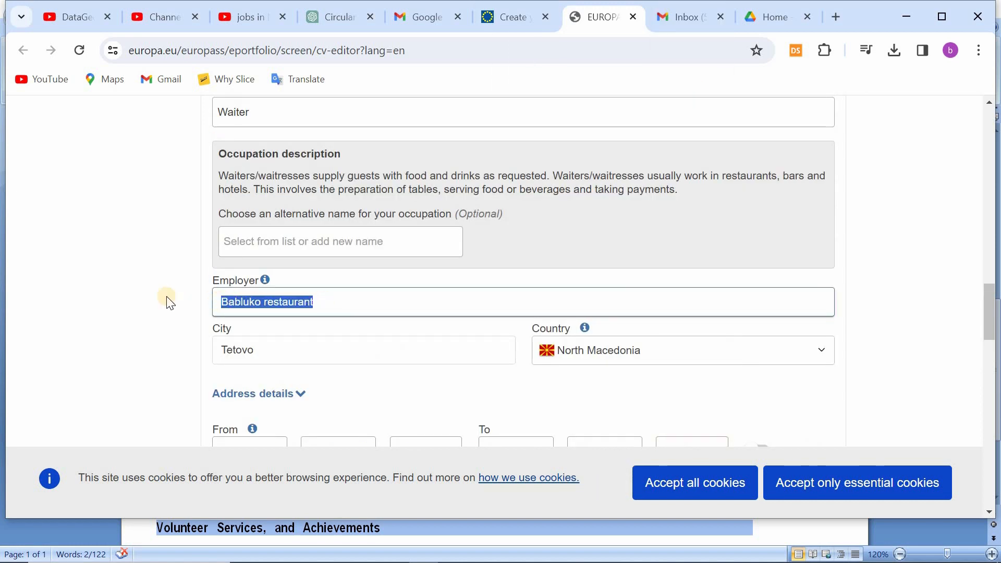
text(Nafy Car wash)
scroll(148, 265, up, 3)
drag(261, 269, 208, 269)
text(Car)
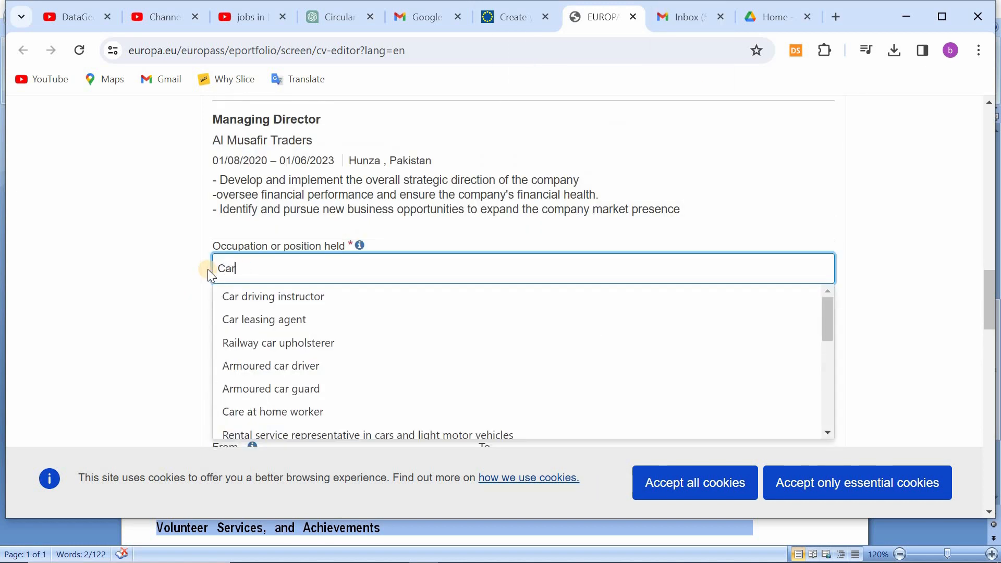
text( washer)
key(BackSpace)
key(BackSpace)
text(ing)
click(150, 321)
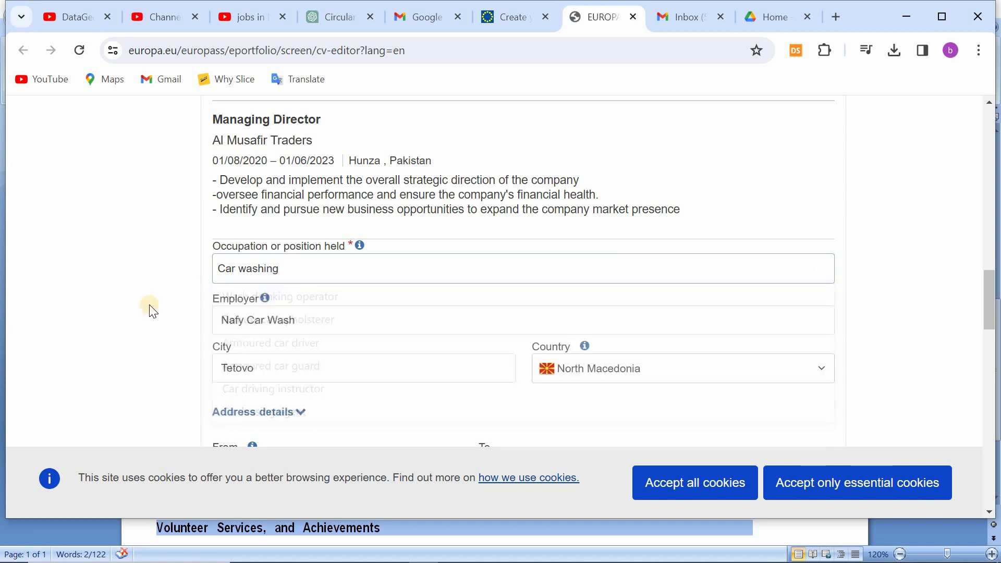
Step: Replace the sample responsibilities of the car washing job with "Work every where" and save the entry
scroll(115, 323, down, 5)
drag(497, 300, 224, 269)
text(Work every where)
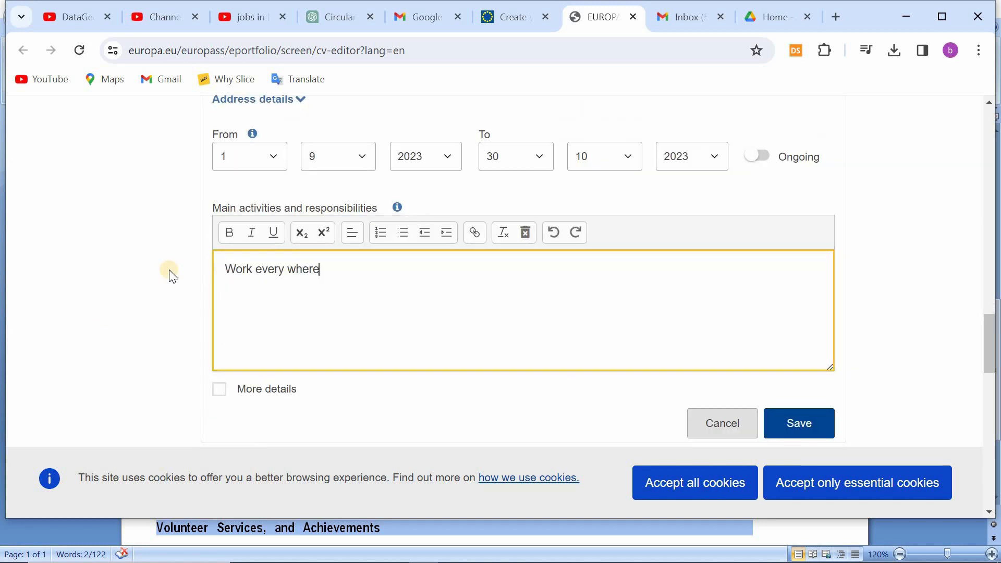
click(798, 422)
Step: Add another work experience with the occupation Waiter and the employer "Babluko restaurant"
click(261, 300)
click(265, 373)
text(Babluko restaurant)
click(275, 309)
text(wai)
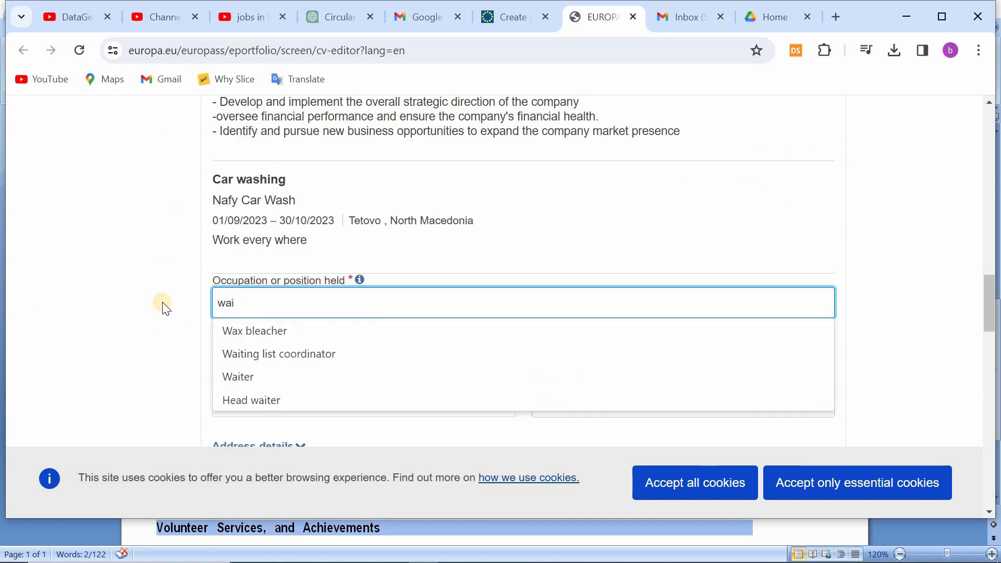
click(238, 376)
Step: Enter "tetovo" as the waiter job's city and select North Macedonia as its country
scroll(152, 332, down, 3)
scroll(153, 334, up, 1)
scroll(154, 336, down, 2)
click(214, 226)
text(tetovo)
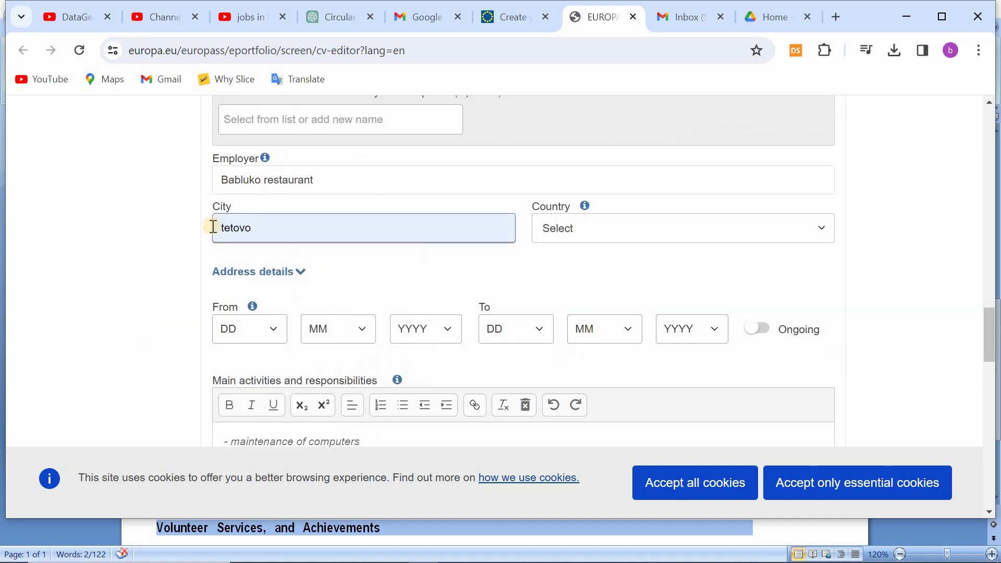
click(629, 230)
click(632, 267)
text(n)
Step: Set the start date of the waiter job to day 1, month 11, year 2023
click(249, 329)
click(338, 328)
click(329, 501)
click(427, 329)
click(417, 88)
Step: Set the end date of the waiter job to day 15, month 2, and choose its end year
click(508, 329)
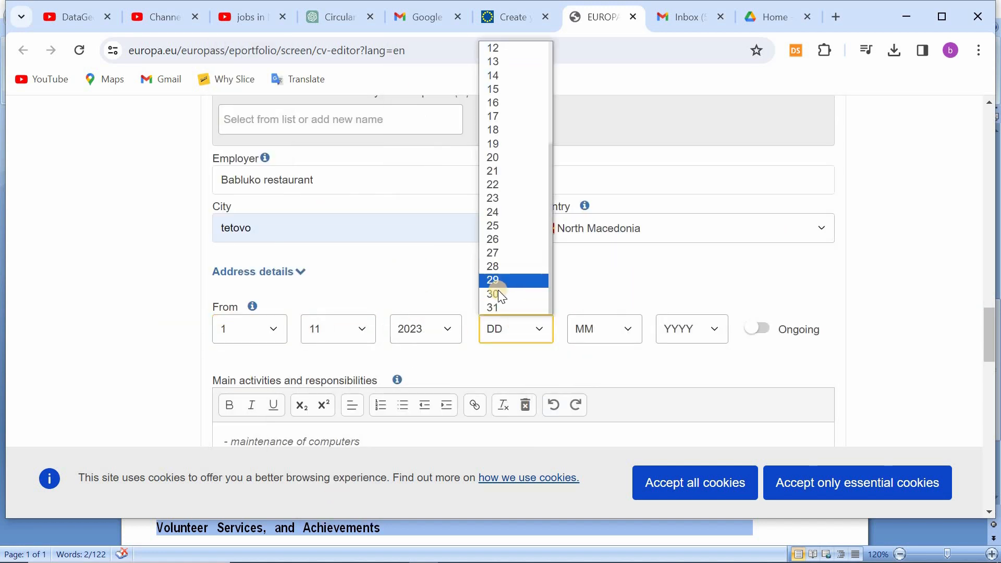
click(498, 294)
click(596, 331)
click(589, 364)
click(513, 329)
click(497, 89)
click(599, 333)
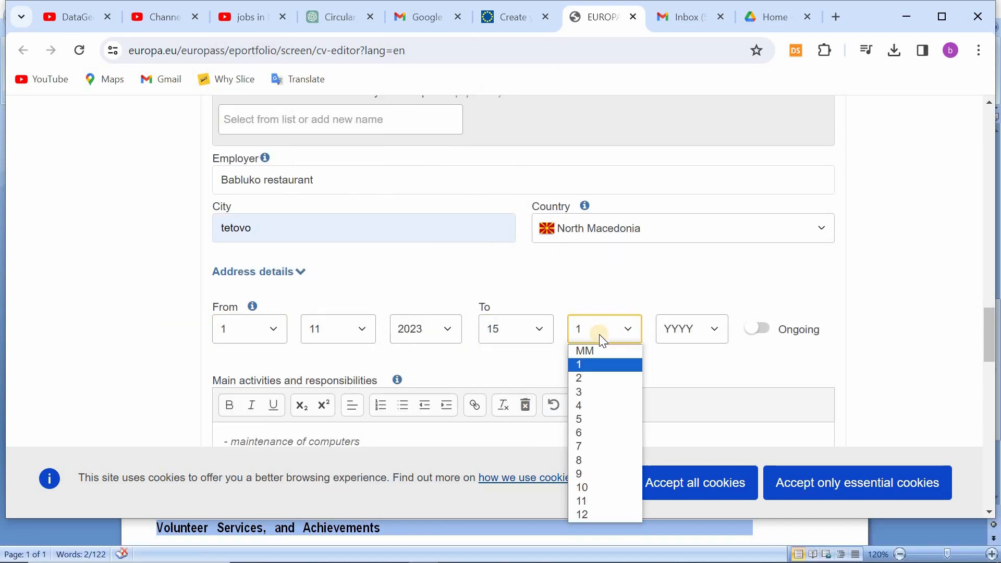
click(592, 378)
click(691, 329)
click(680, 75)
Step: Fill in the waiter job's main activities and responsibilities, starting the text with "Mul"
scroll(780, 386, down, 1)
scroll(780, 385, down, 1)
click(226, 297)
text(Mul)
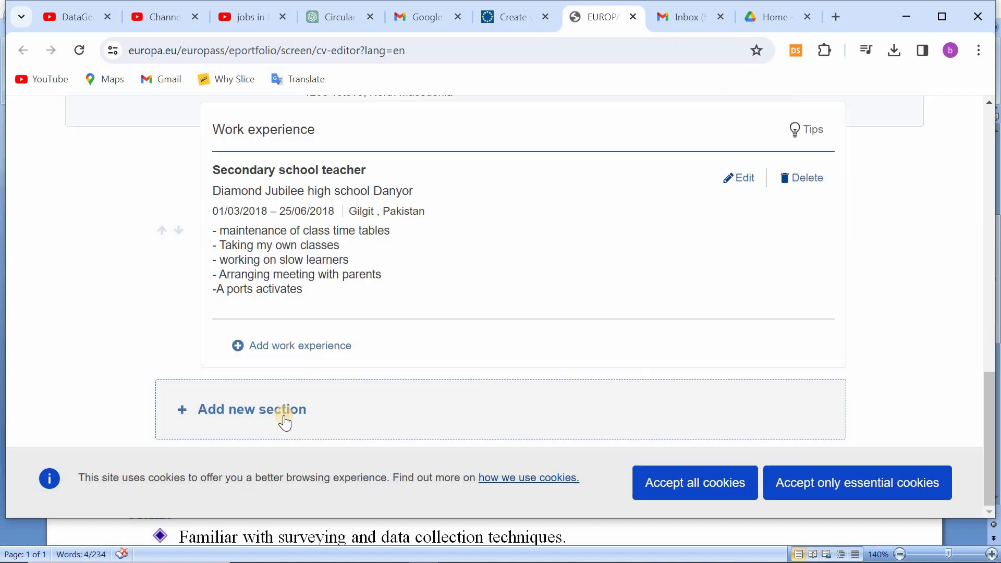
Step: Add a new Digital skills section to the CV
click(284, 415)
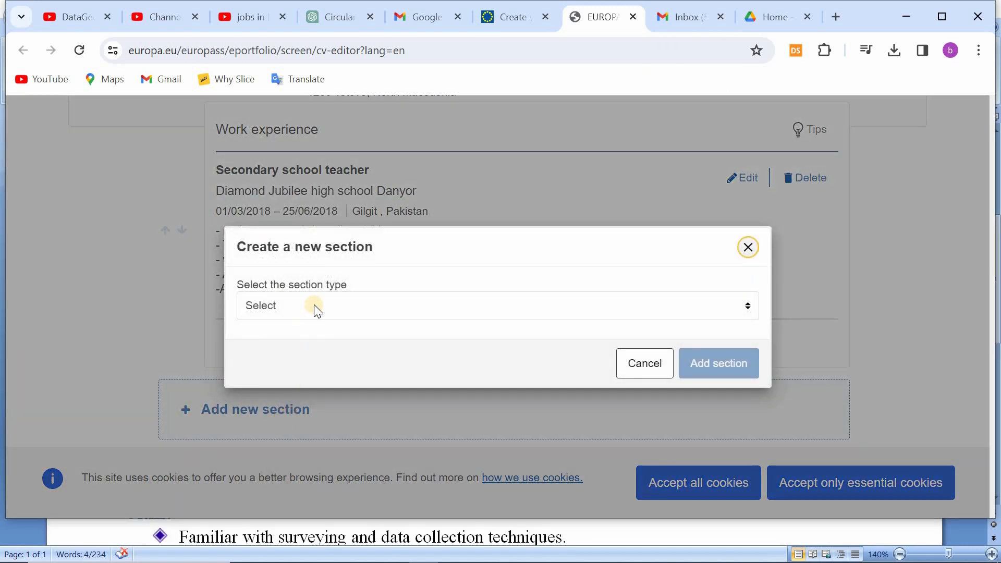
click(315, 306)
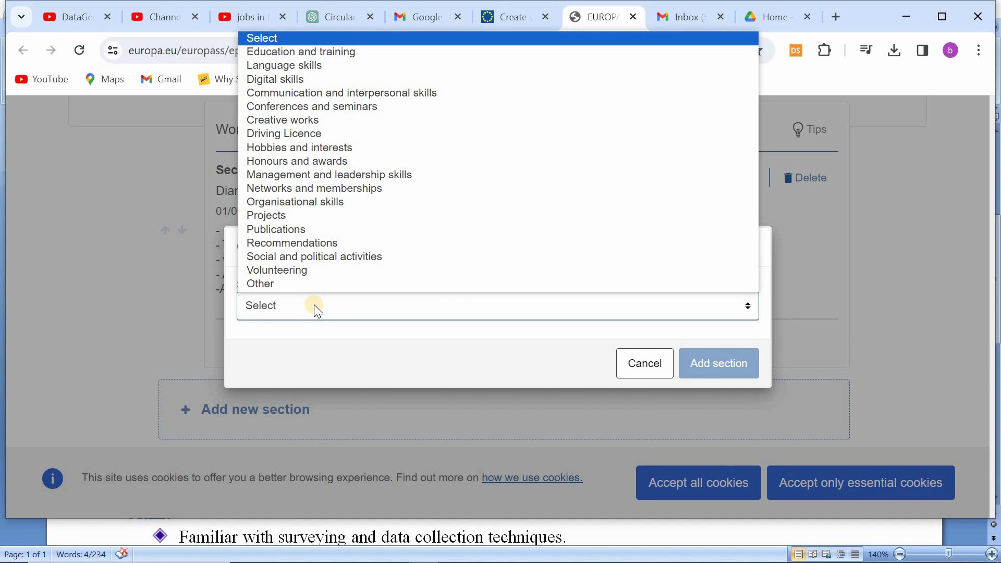
click(313, 78)
click(719, 363)
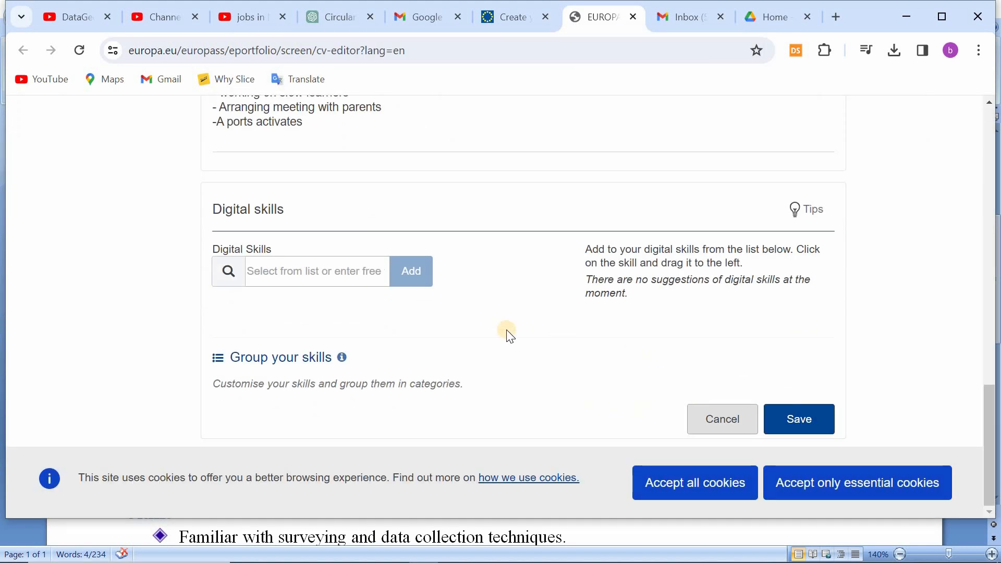
Step: Search for "Youtube" and add the digital skill Social media management (Facebook, Twitter, LinkedIn, YouTube, Instagram)
click(301, 272)
text(Youtube)
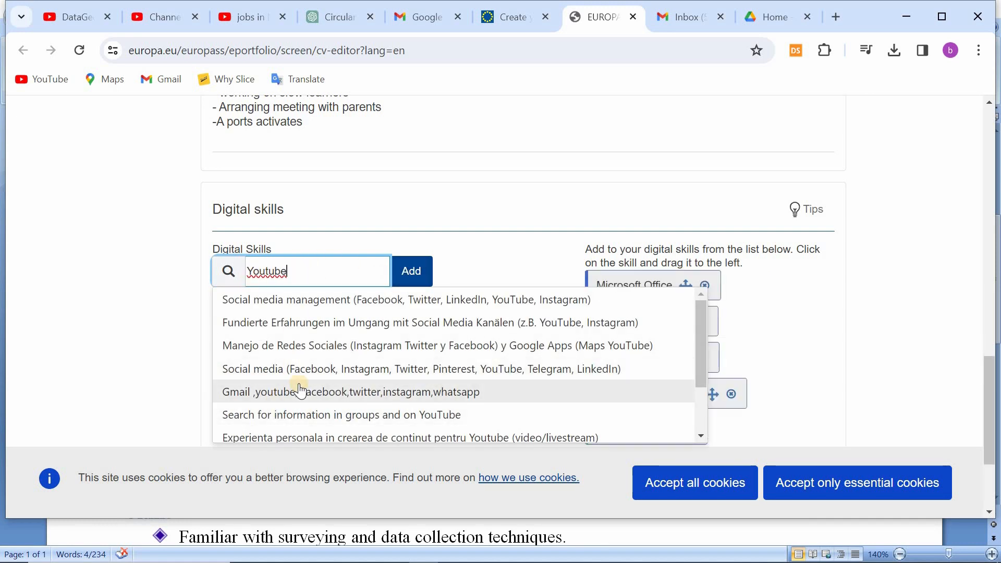
click(313, 300)
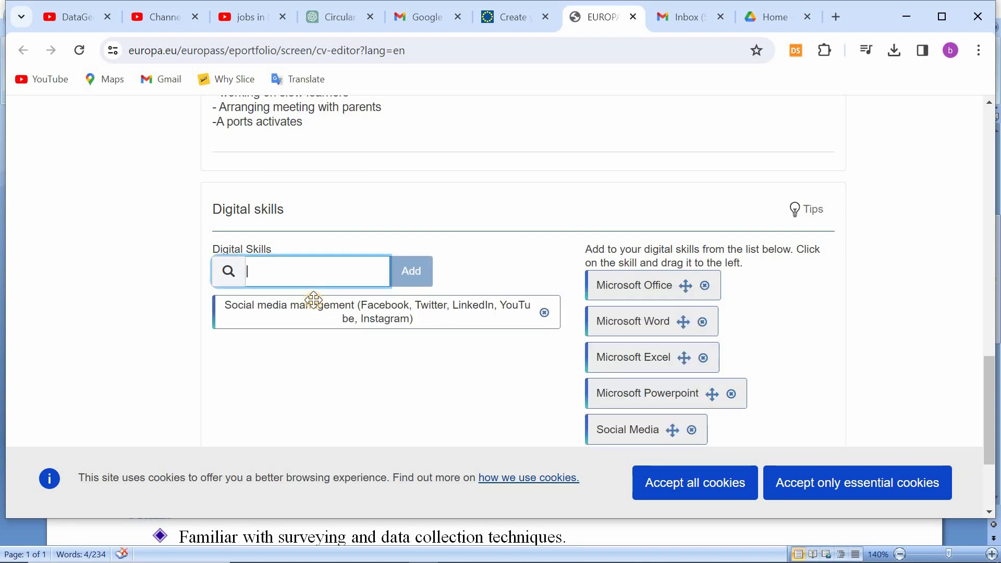
Step: Add the suggested skill "E-Comerce" to the digital skills and save the section
text(e)
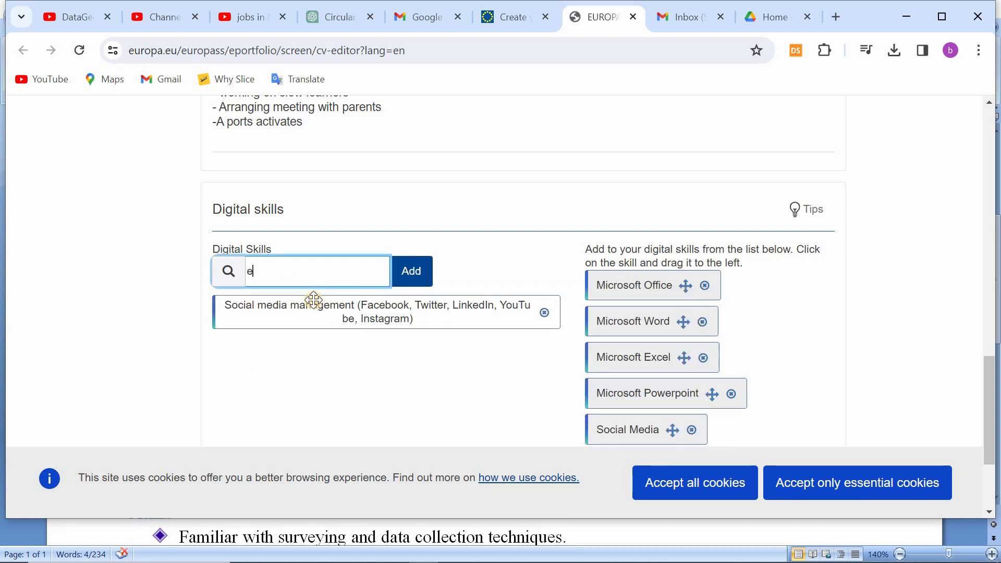
key(BackSpace)
text(E d)
text(omerce)
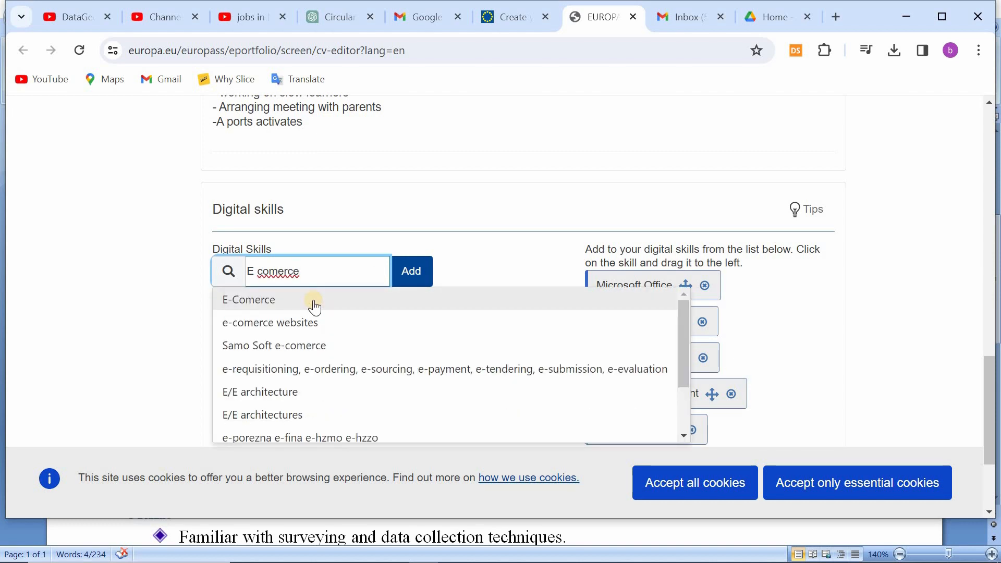
text( store)
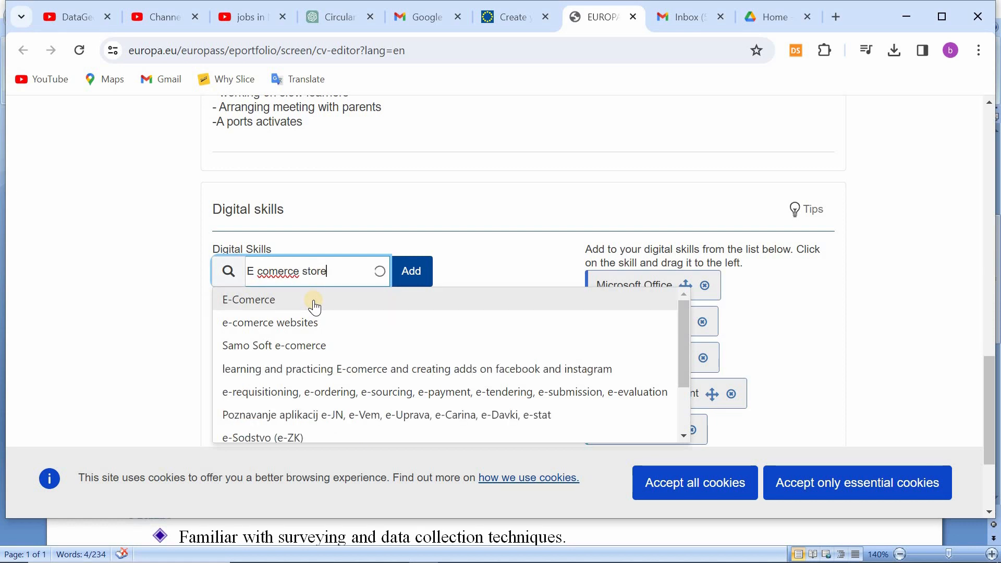
click(313, 302)
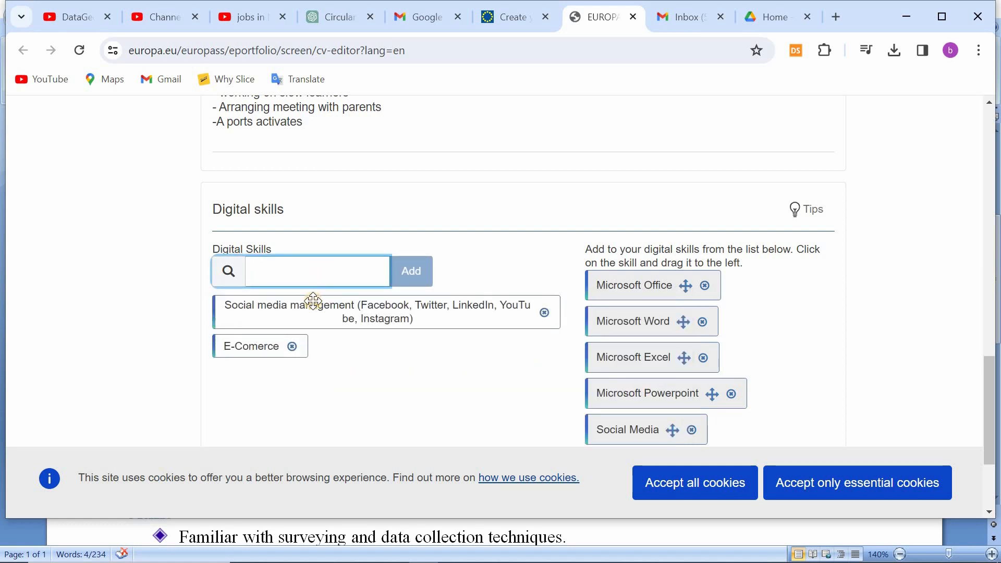
scroll(313, 301, down, 3)
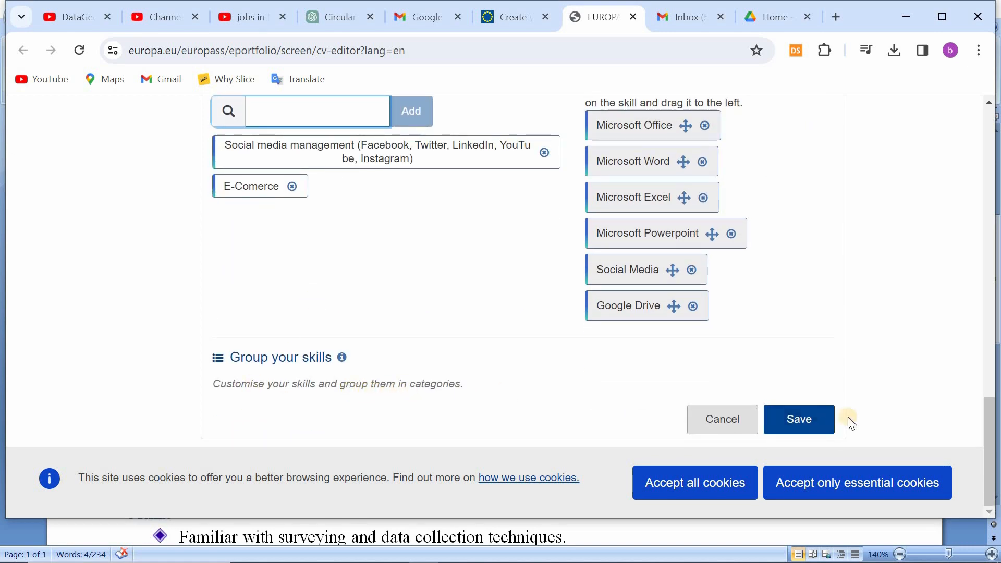
click(795, 427)
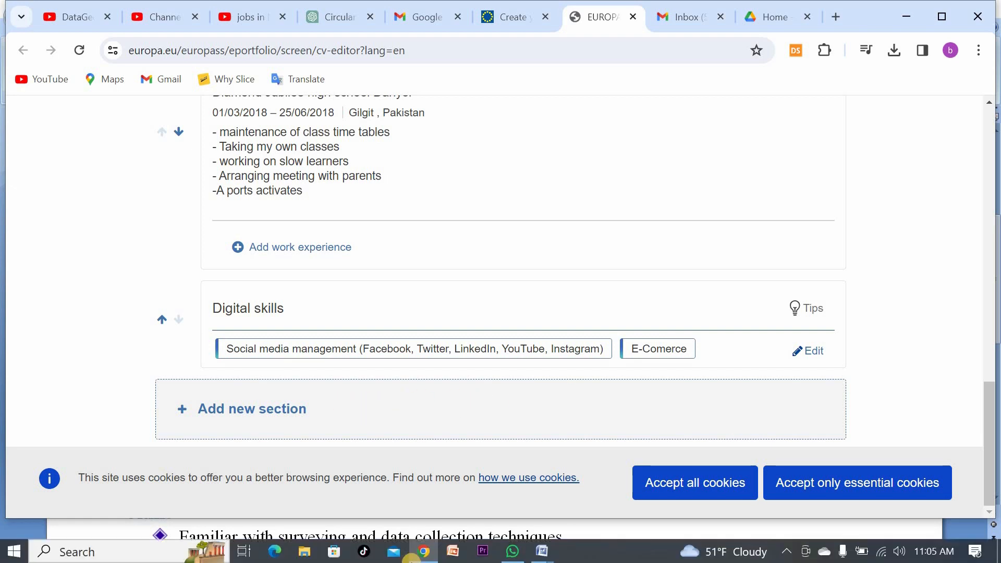
Step: Look over the languages in the Word CV, return to the Europass editor and add a Language skills section
click(536, 556)
click(467, 484)
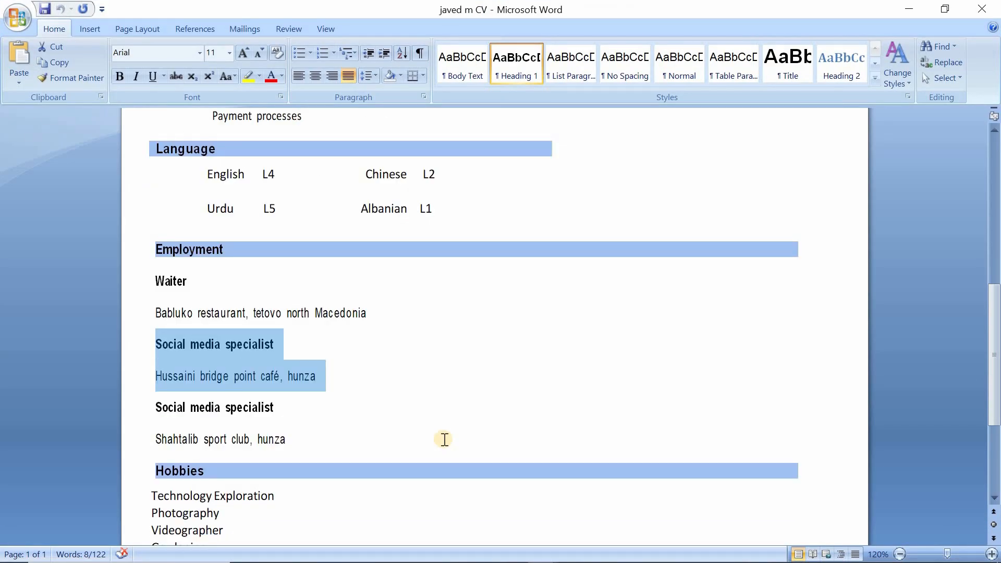
scroll(444, 440, down, 1)
click(424, 552)
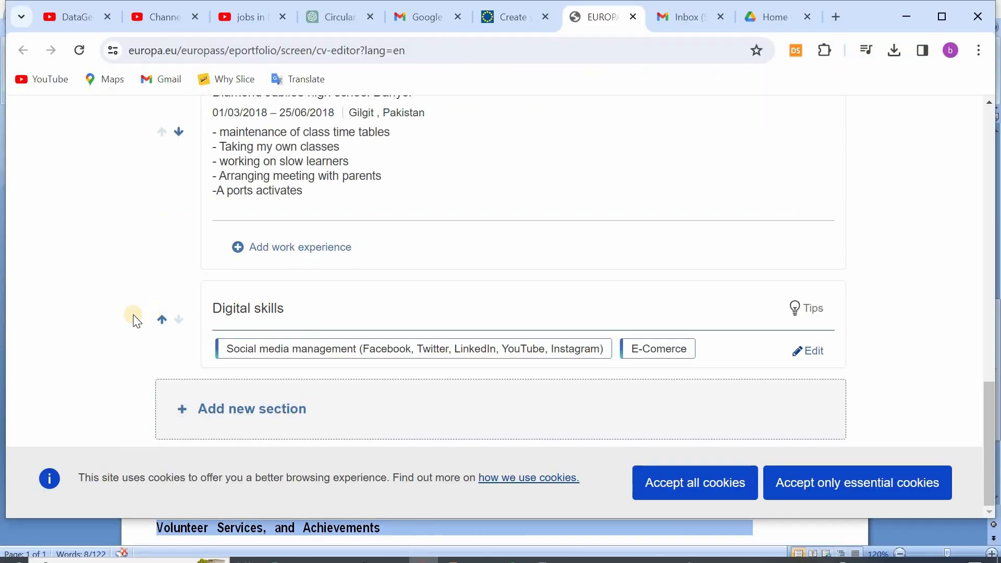
scroll(124, 319, up, 1)
scroll(127, 325, down, 1)
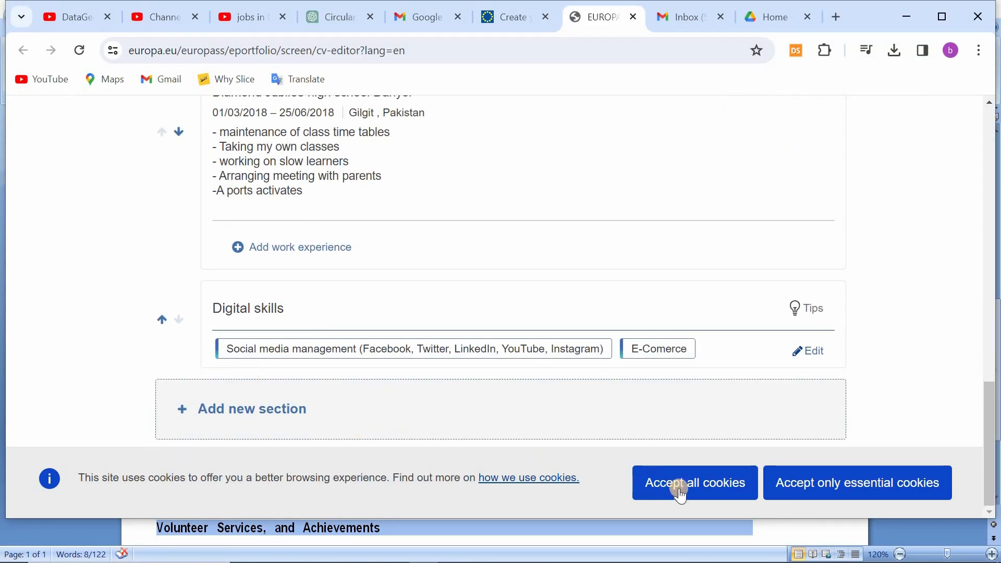
click(324, 402)
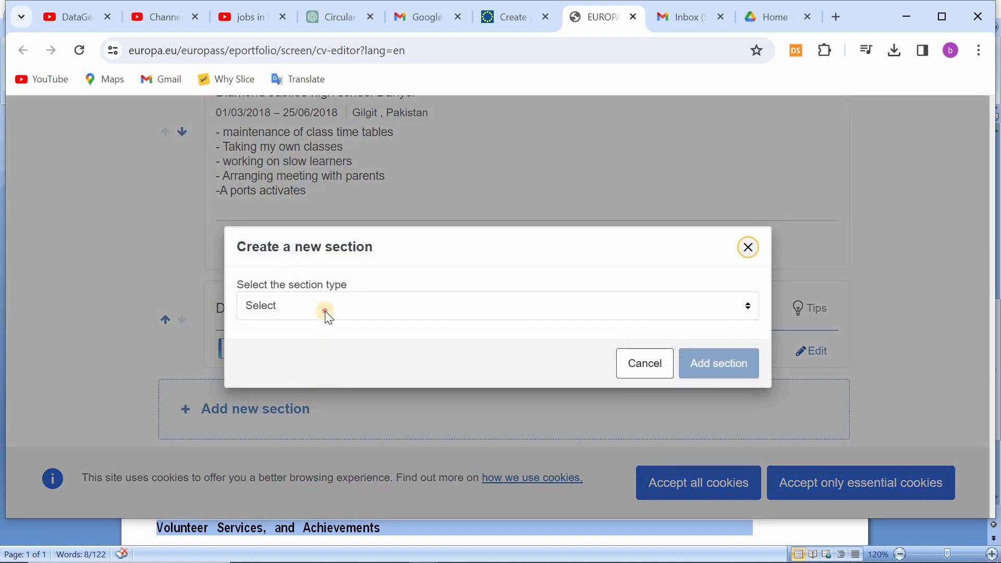
click(324, 310)
click(302, 76)
click(718, 363)
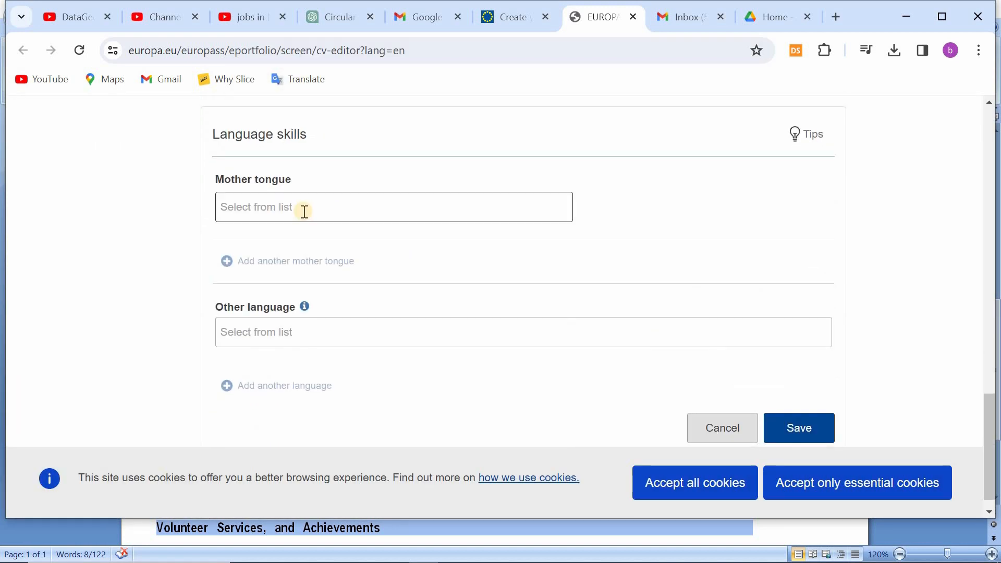
Step: Enter "Wakhi" as the mother tongue and select English as the other language
click(302, 210)
text(Wakhi)
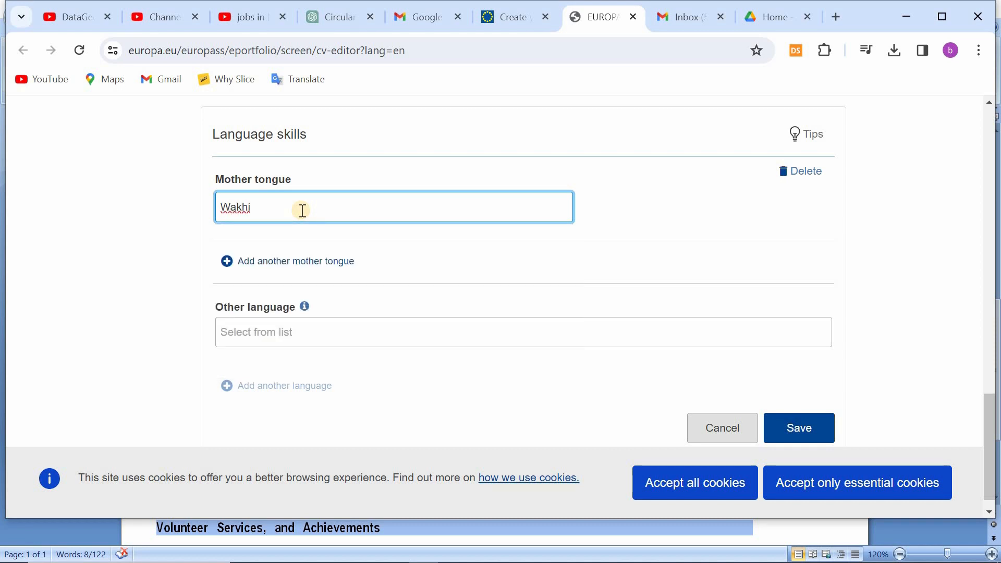
click(335, 329)
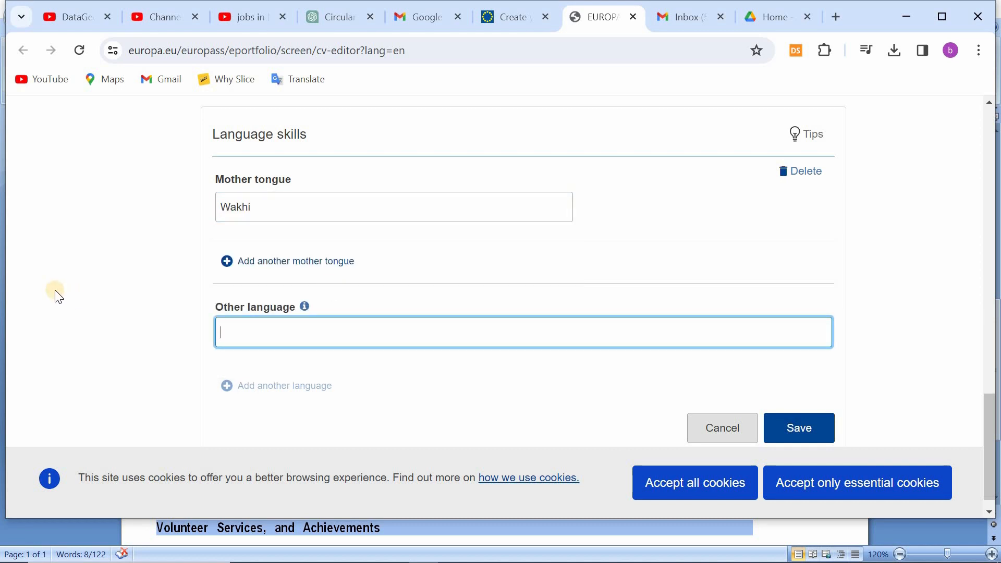
text(En)
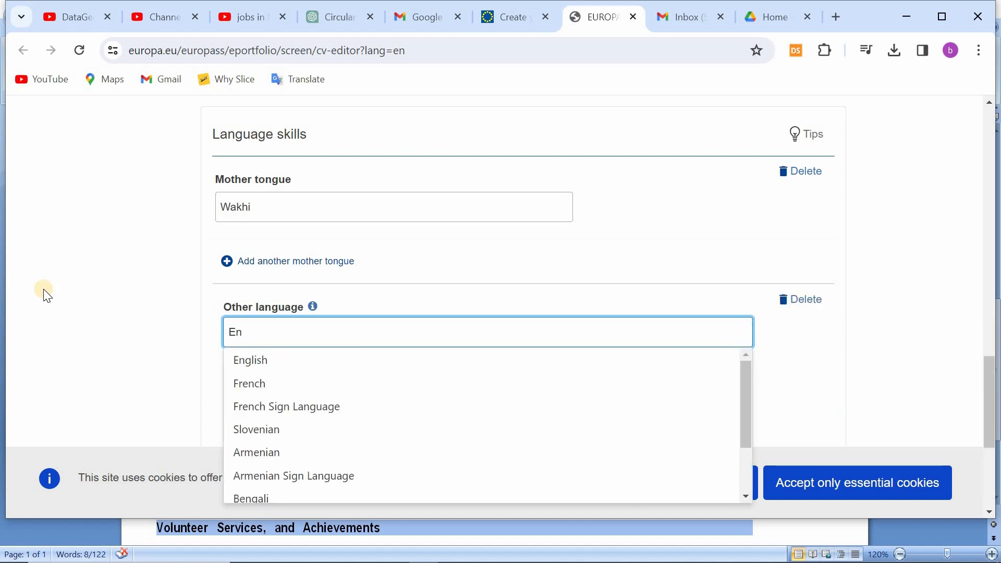
click(261, 361)
Step: Review the listening level descriptions for English and set listening to C1 - Proficient User
scroll(235, 354, down, 2)
click(299, 326)
scroll(193, 261, down, 3)
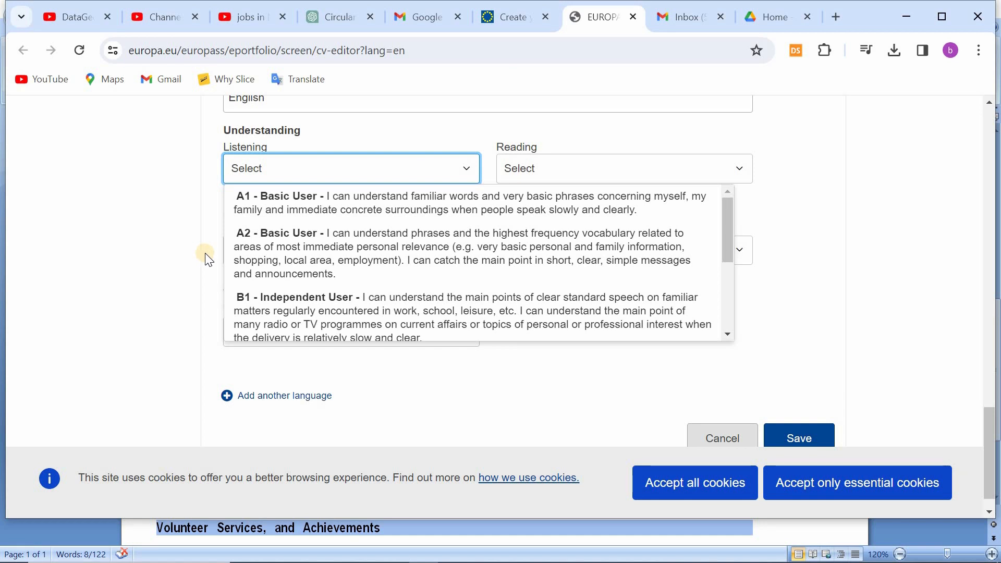
scroll(365, 255, down, 3)
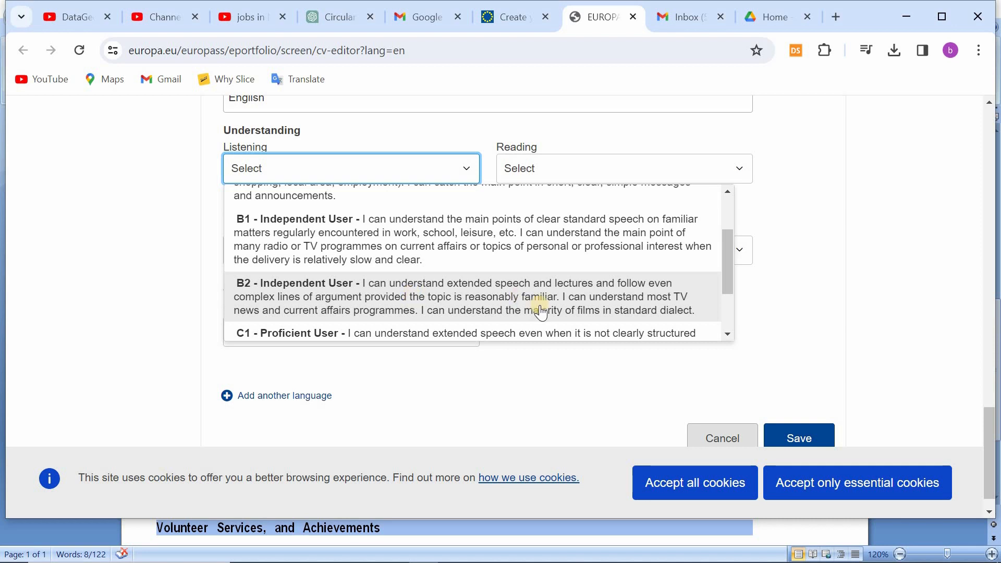
scroll(500, 286, down, 1)
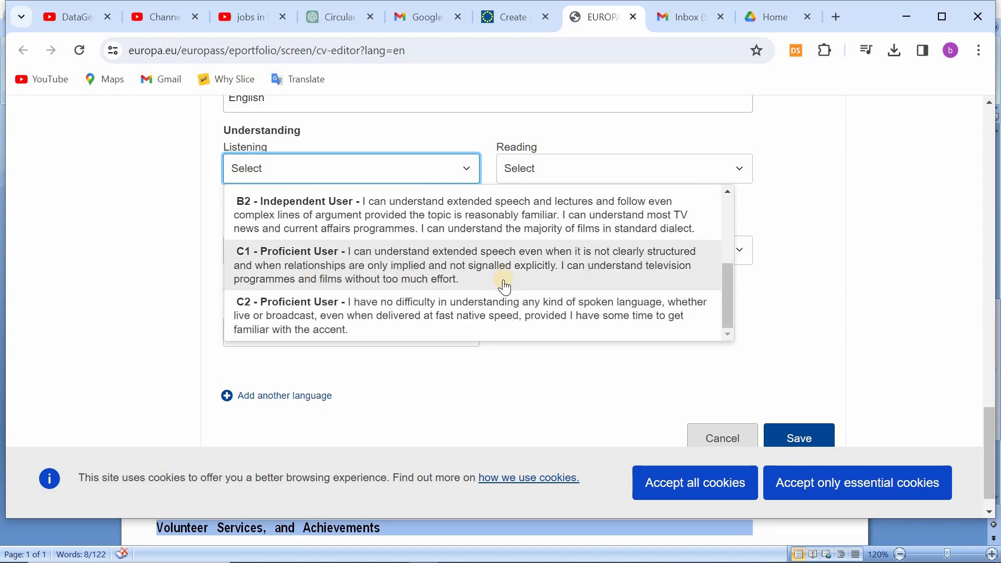
scroll(648, 280, down, 1)
scroll(365, 258, up, 2)
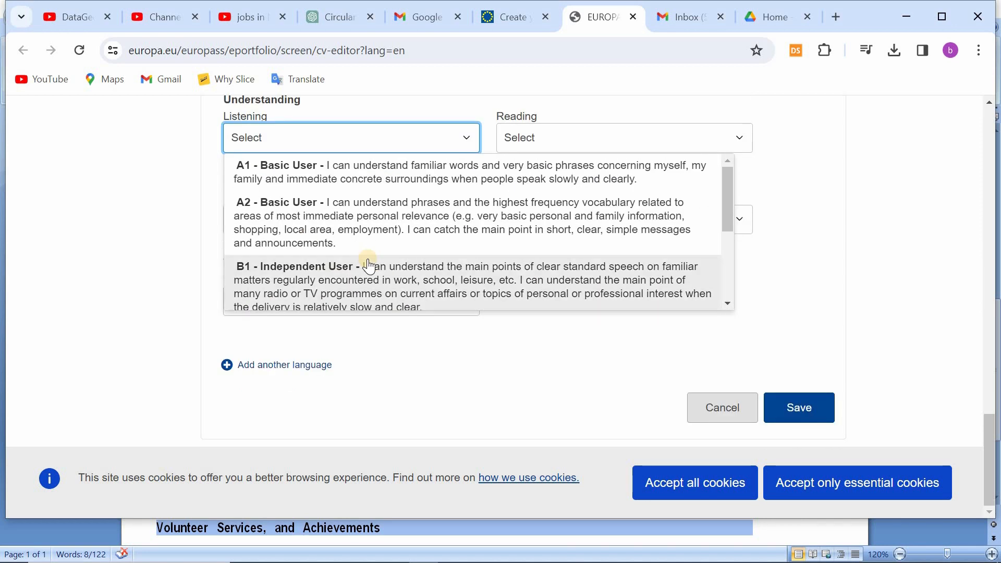
scroll(369, 258, down, 2)
click(396, 240)
Step: Set the English reading level to C1 - Proficient User
click(571, 225)
click(568, 140)
scroll(534, 235, down, 2)
click(535, 236)
click(651, 139)
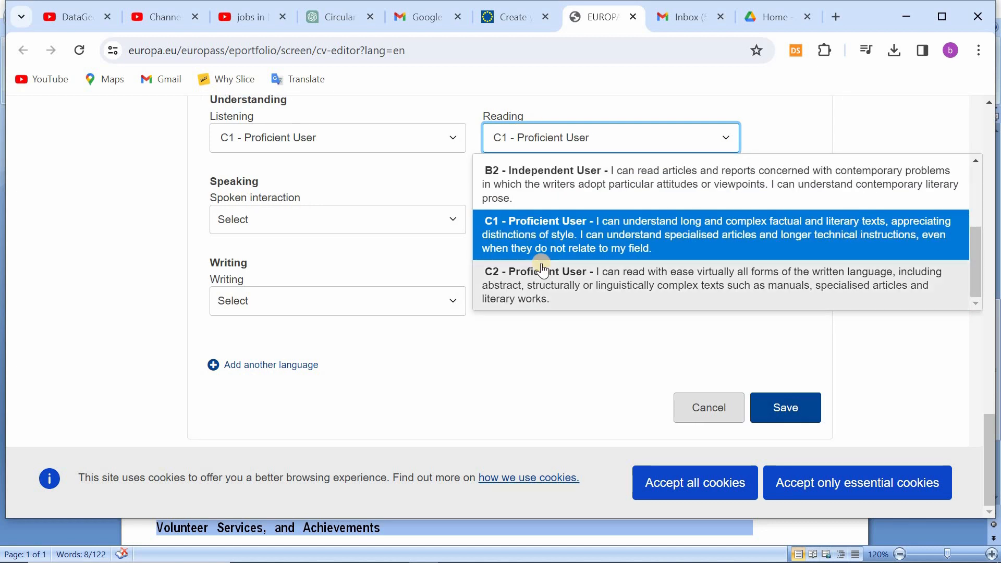
Step: Set both the spoken interaction and spoken production levels for English to C1 - Proficient User
click(271, 220)
scroll(297, 292, down, 3)
click(313, 302)
click(594, 220)
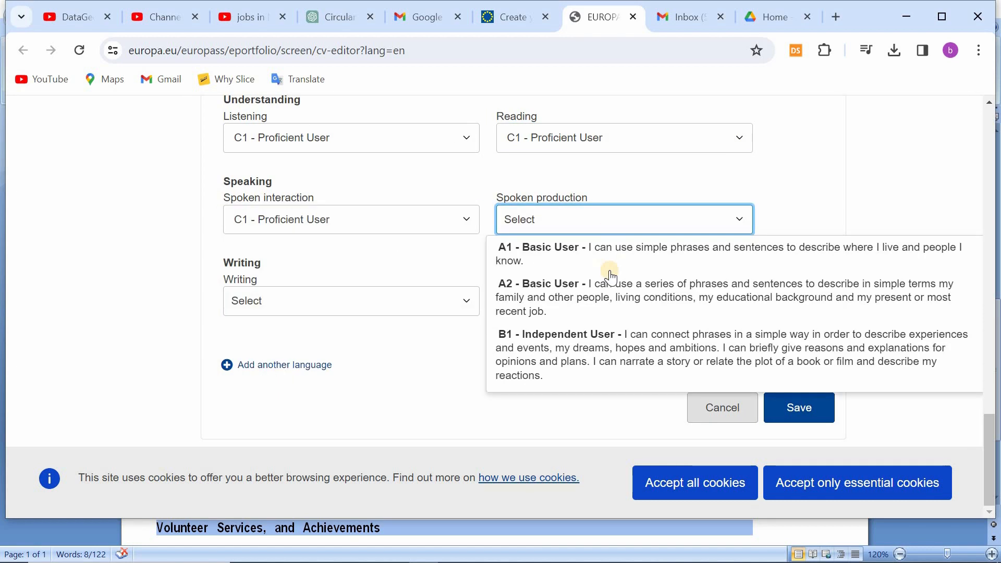
scroll(607, 272, down, 3)
click(604, 312)
Step: Choose the English writing level and save the language skills section
click(323, 300)
scroll(311, 398, down, 3)
scroll(607, 391, up, 1)
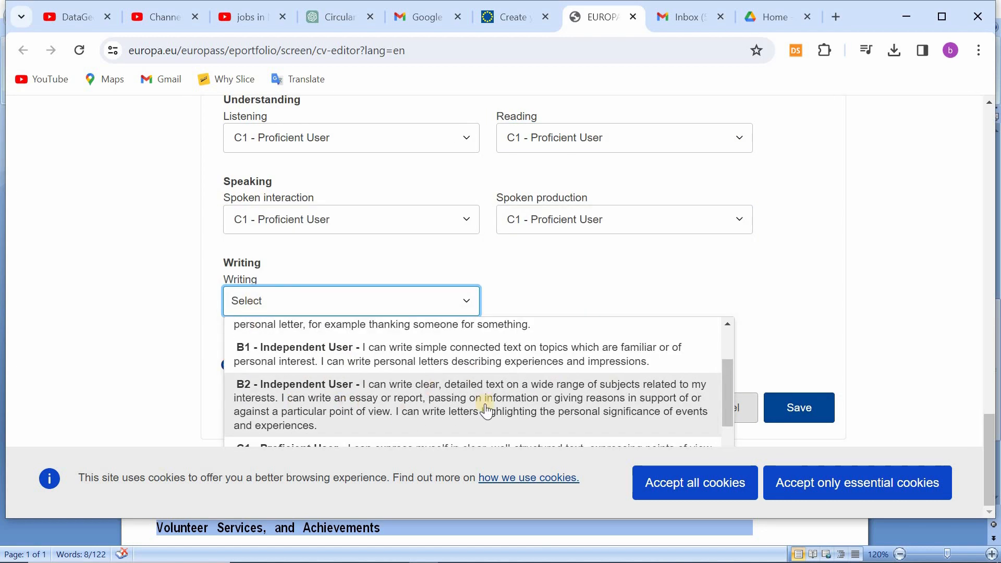
Step: Reopen the saved language skills section for editing and add Urdu as another language
scroll(628, 397, down, 2)
click(488, 387)
click(798, 407)
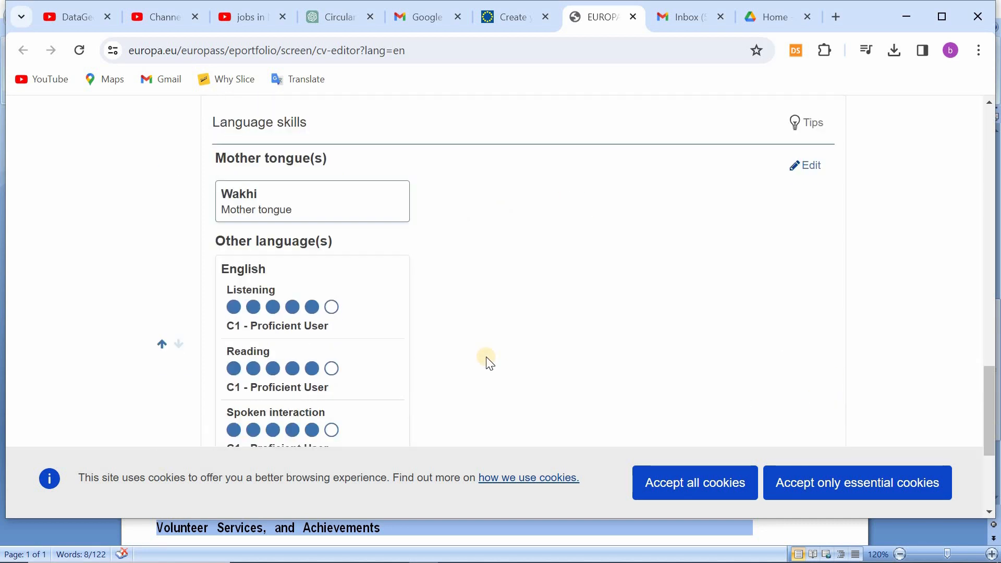
scroll(397, 248, down, 5)
scroll(397, 248, up, 5)
click(803, 157)
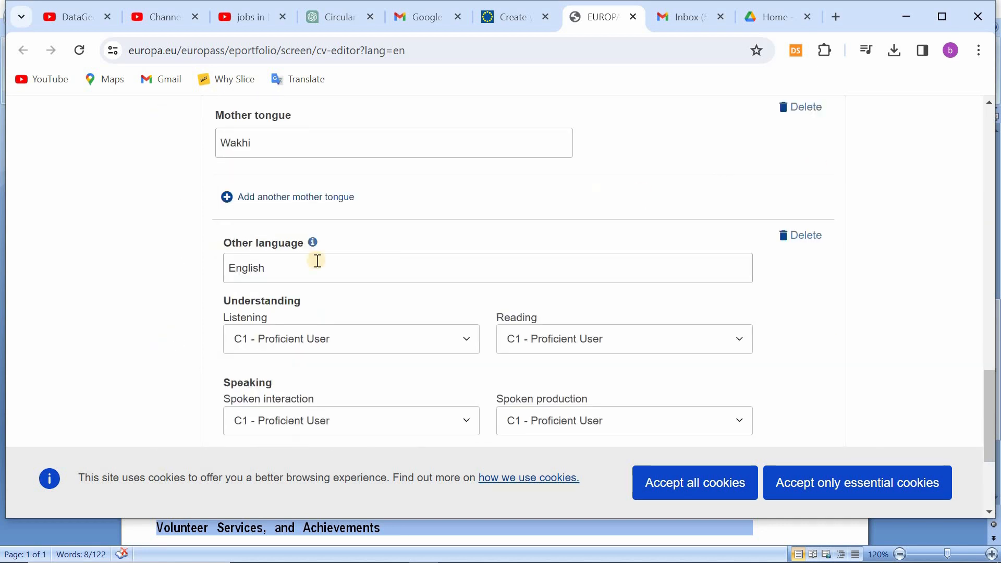
click(290, 268)
scroll(290, 268, down, 4)
click(274, 367)
click(338, 312)
text(Urdu)
Step: Add Chinese as another language with listening and reading at A2 - Basic User
scroll(339, 312, down, 5)
Step: Set Urdu listening, reading, spoken interaction and spoken production to C2 - Proficient User, and writing to A2 - Basic User
click(340, 137)
click(461, 284)
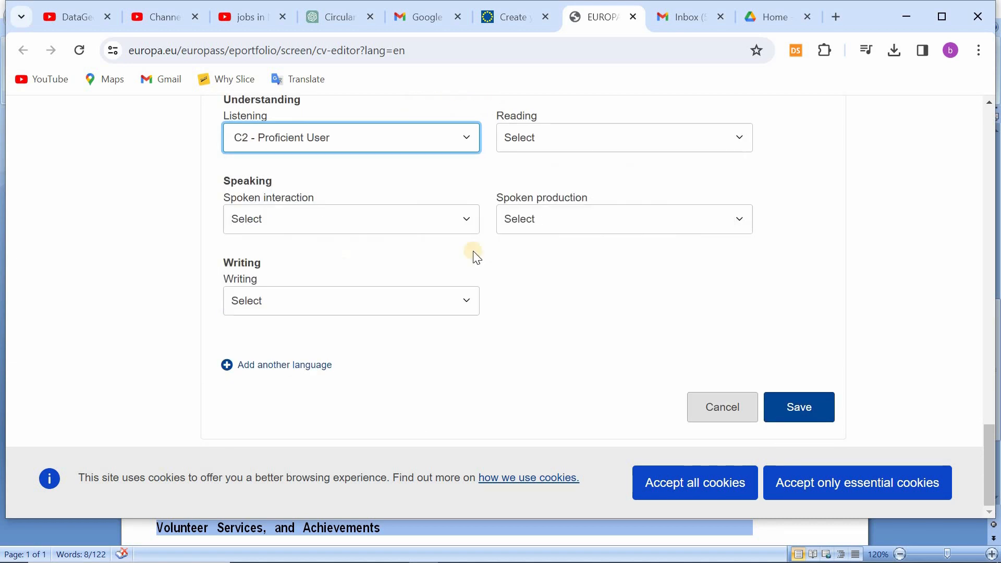
click(566, 137)
click(267, 221)
click(584, 219)
click(608, 372)
click(287, 302)
click(287, 395)
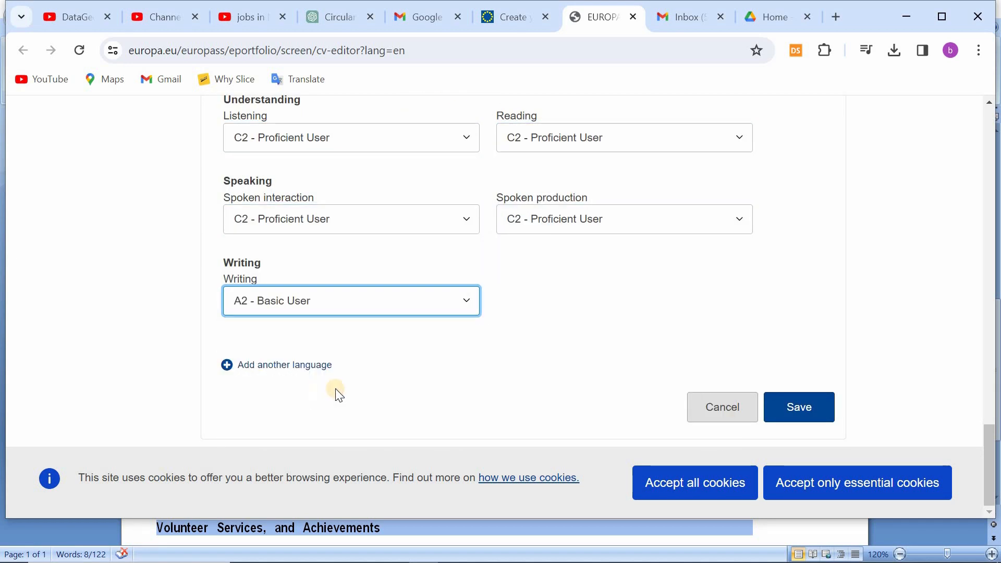
click(289, 365)
click(302, 312)
text(Chinese)
Step: Set Chinese spoken interaction and spoken production to A2 - Basic User, and writing to A1 - Basic User
scroll(294, 380, down, 1)
click(305, 304)
click(388, 397)
click(568, 305)
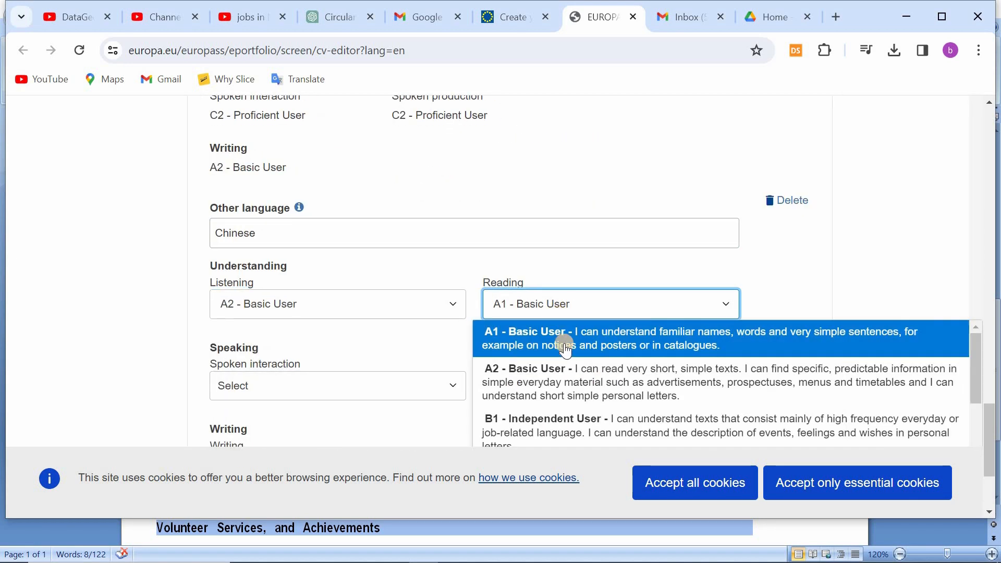
click(590, 386)
scroll(278, 315, down, 1)
click(278, 316)
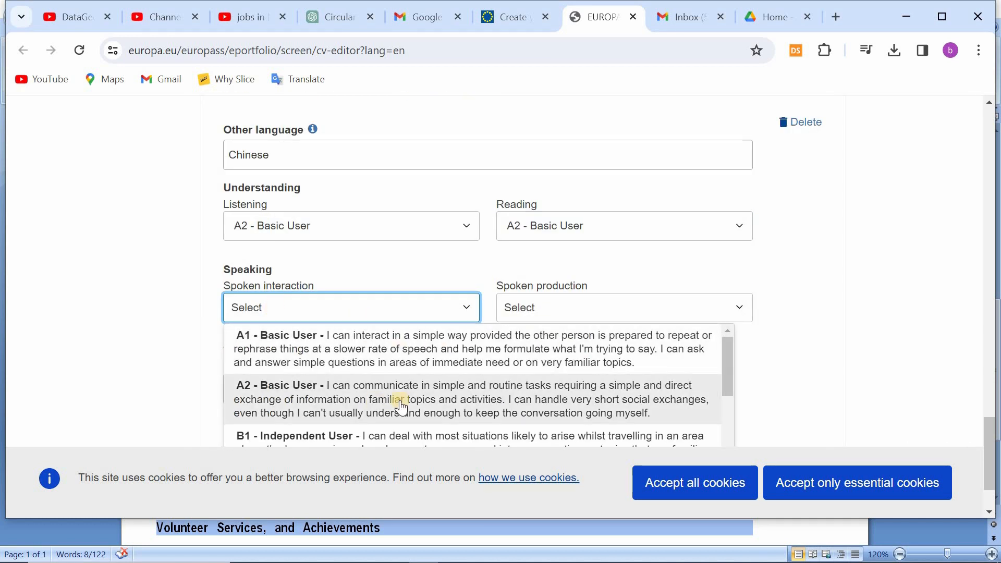
click(410, 409)
click(554, 308)
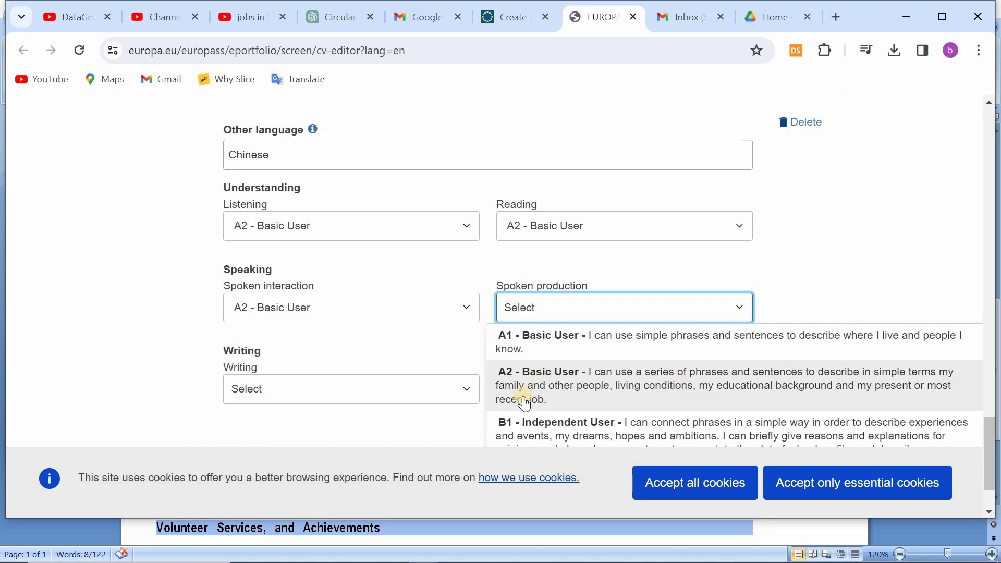
click(882, 402)
click(308, 388)
click(444, 255)
scroll(444, 255, down, 1)
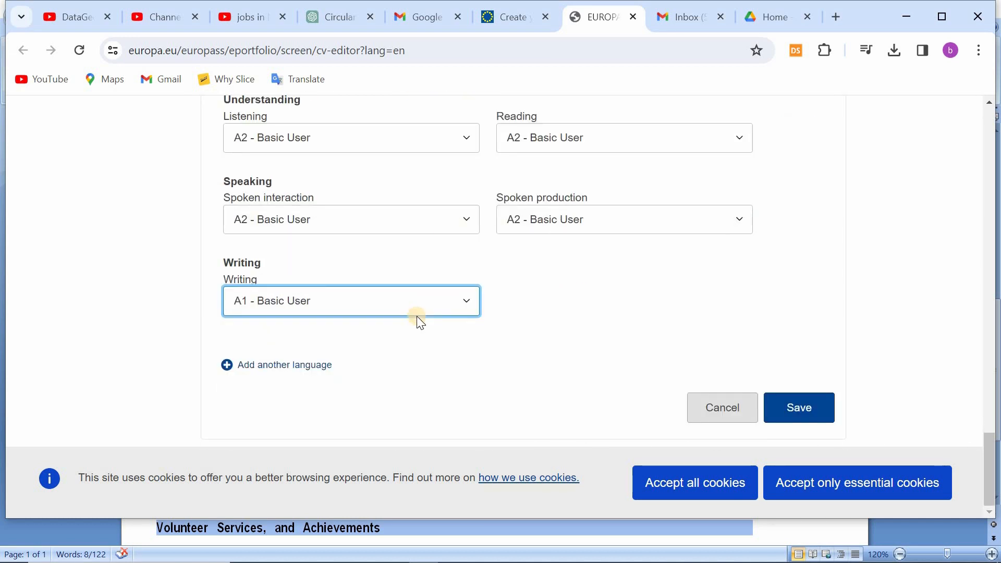
Step: Add Albanian as another language with listening and reading at A1 - Basic User
click(284, 364)
click(323, 311)
text(alb)
click(323, 342)
scroll(344, 334, down, 2)
click(376, 226)
click(523, 269)
click(624, 226)
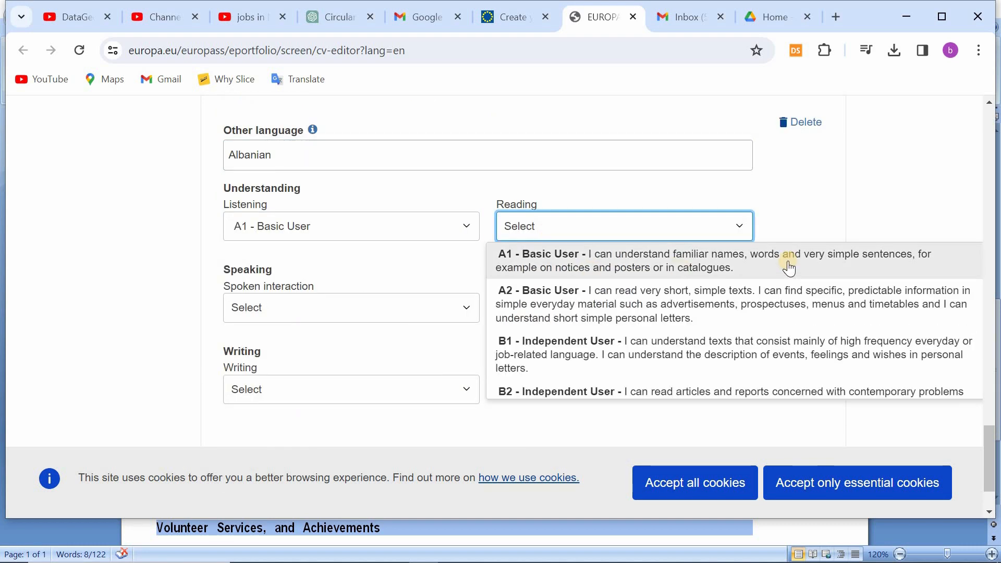
click(786, 263)
Step: Set Albanian spoken interaction, spoken production and writing to A1 - Basic User and save the language skills
click(350, 308)
click(443, 341)
click(624, 307)
click(677, 341)
click(314, 388)
click(417, 404)
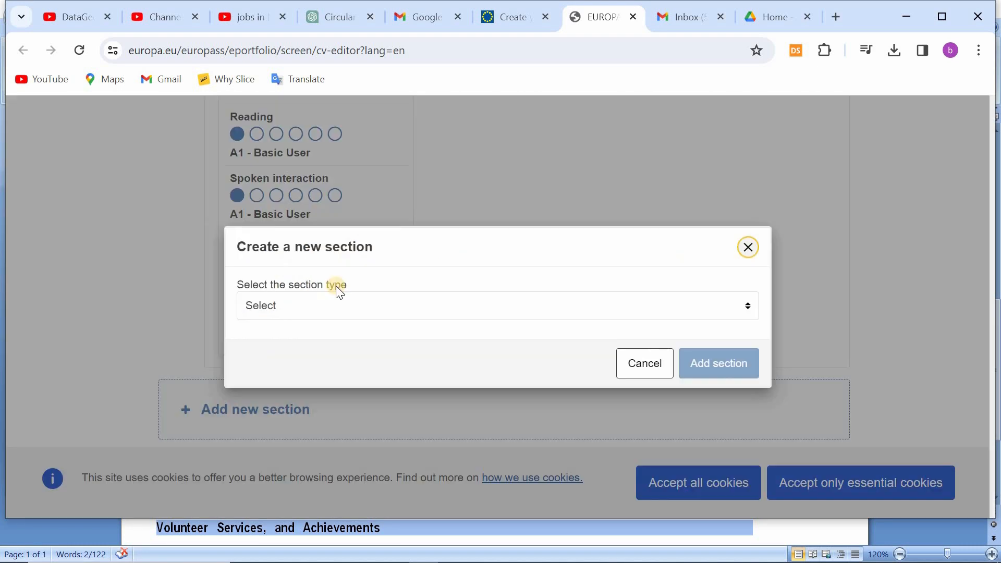
Step: Create a new CV section of the type Education and training
click(326, 305)
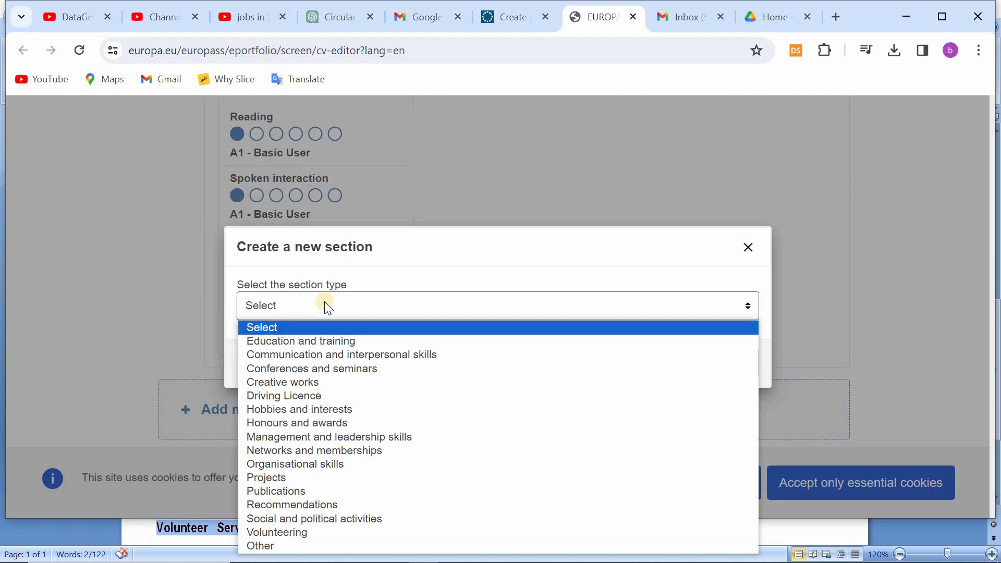
click(315, 341)
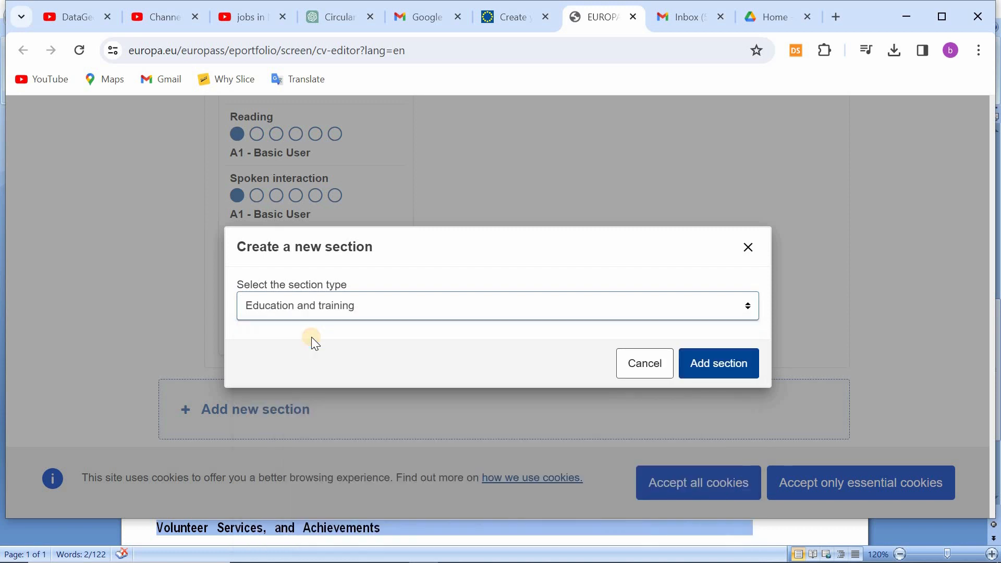
click(717, 360)
Step: Enter "Masters in English Language, Culture and Communication" as the qualification title and "South East European University" as the organisation
click(207, 209)
text(M)
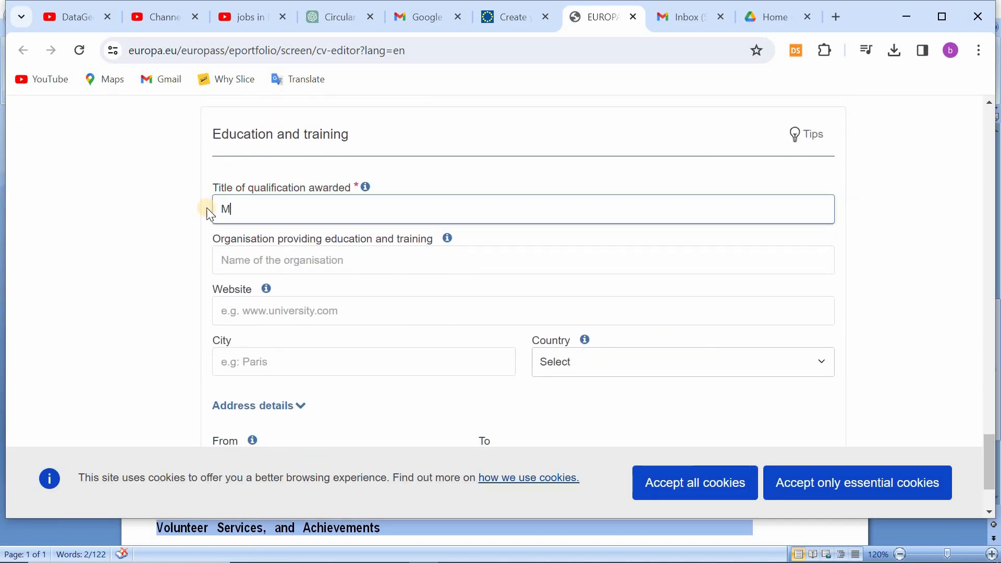
text(asters in English La)
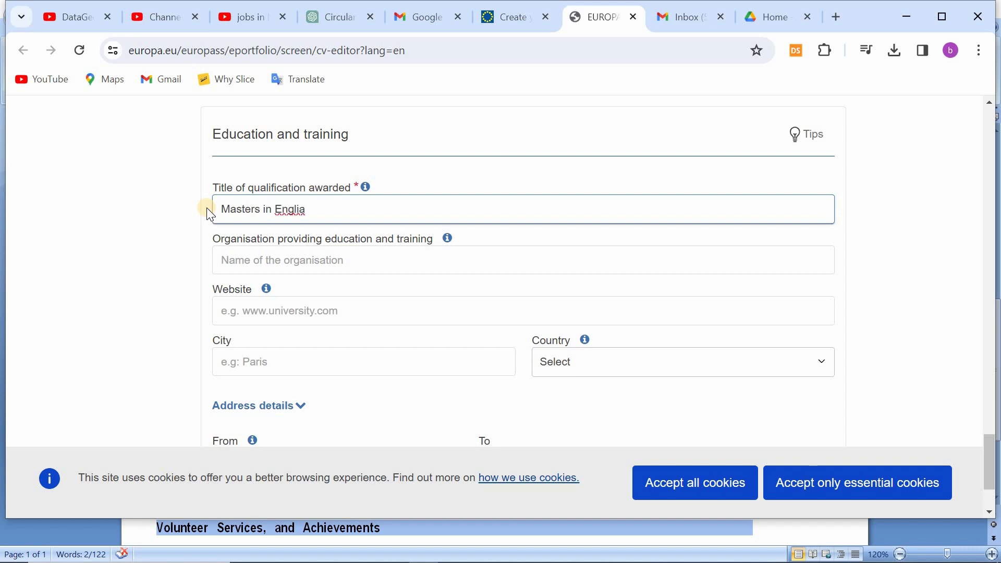
text(nguage )
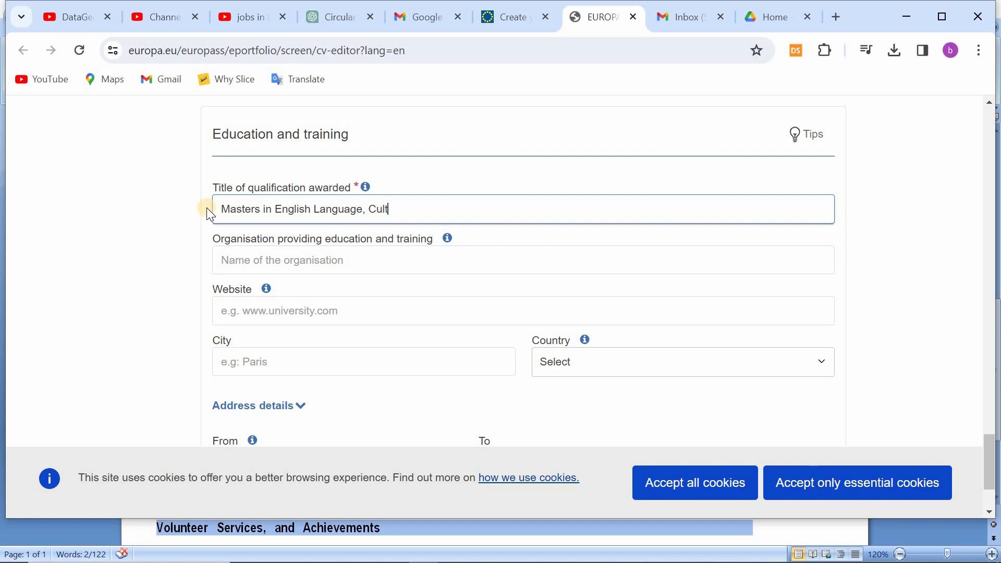
text(, Culture and Communication)
click(330, 260)
text(South Ea)
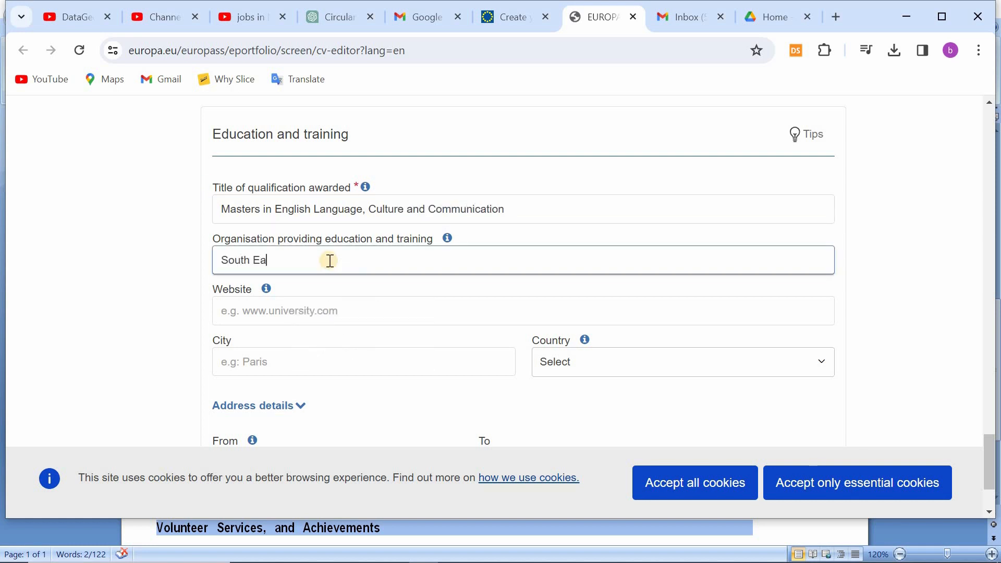
text(st European University)
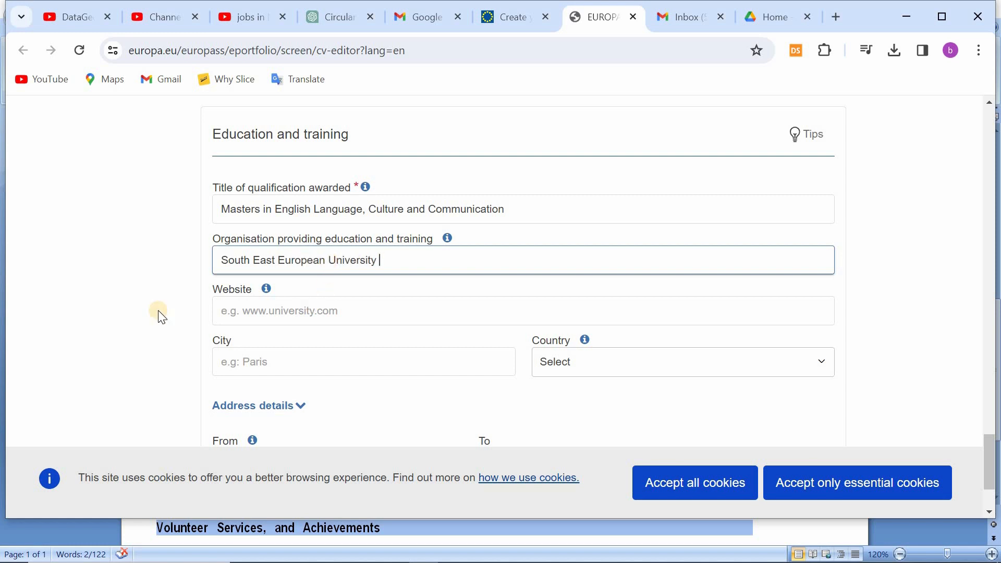
click(837, 16)
text(www.seeu.edu.mk)
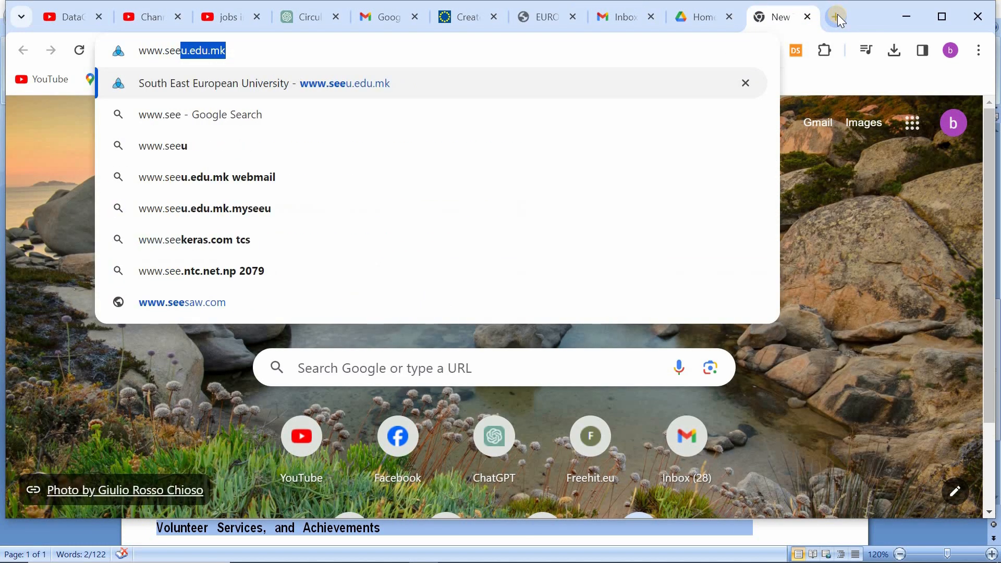
double_click(169, 53)
key(ctrl+c)
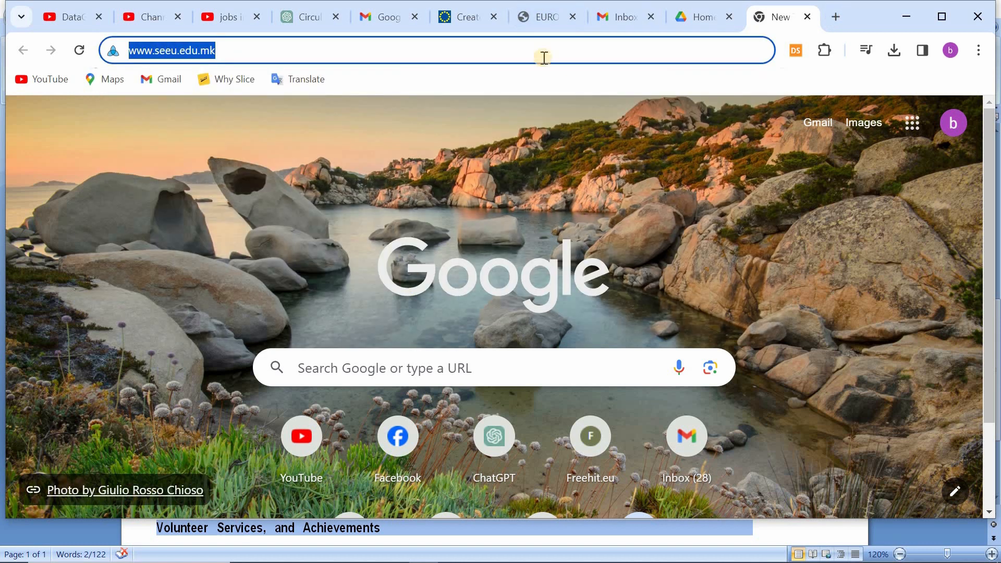
click(543, 16)
key(ctrl+v)
Step: Set the education entry's city to "tetovo" and its country to North Macedonia
scroll(312, 308, down, 1)
click(268, 281)
click(335, 328)
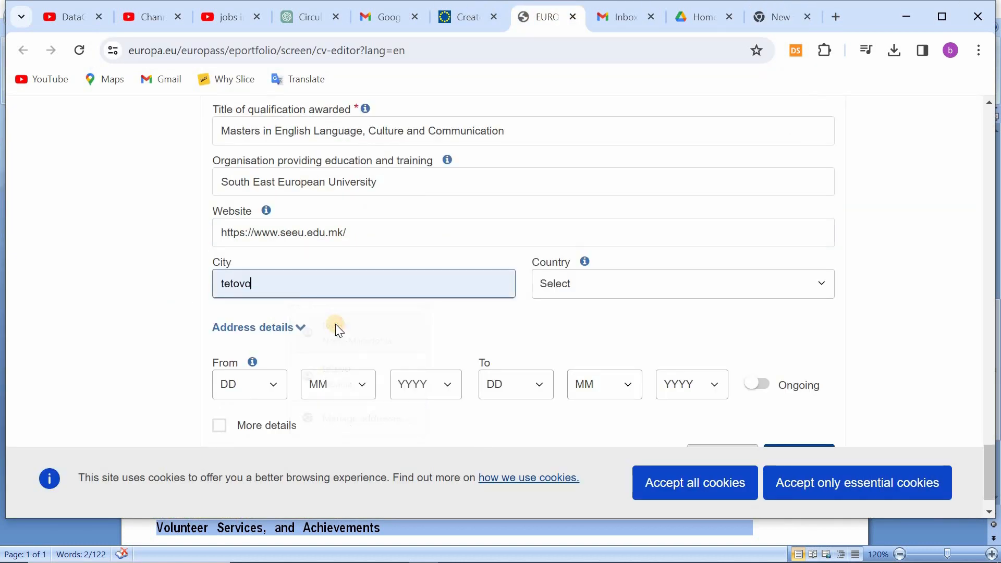
click(568, 286)
text(no)
click(581, 342)
scroll(324, 341, down, 1)
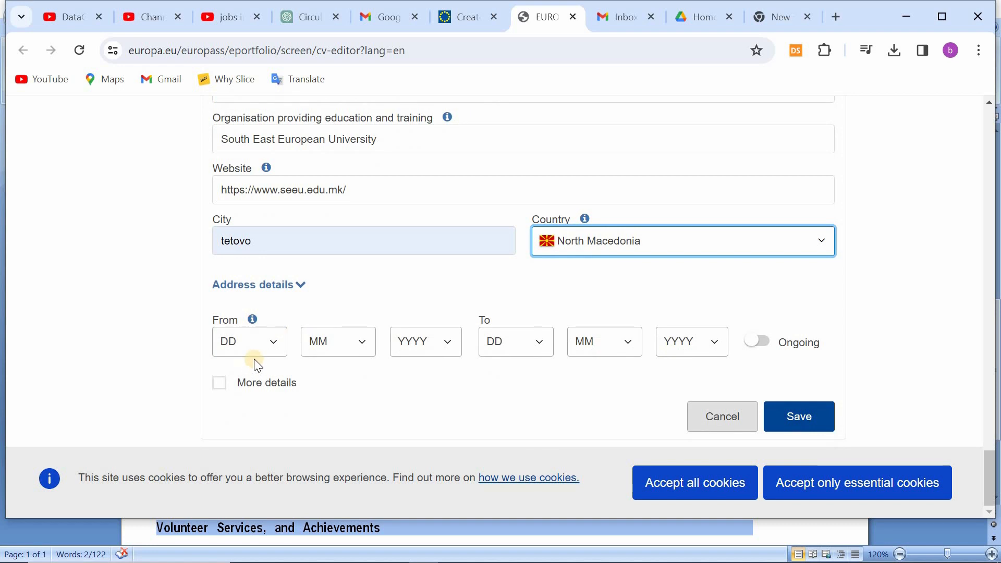
Step: Set the master's start date to 1/7/2023, mark the studies as ongoing and save the education entry
click(256, 348)
click(250, 74)
click(334, 335)
click(334, 462)
click(425, 342)
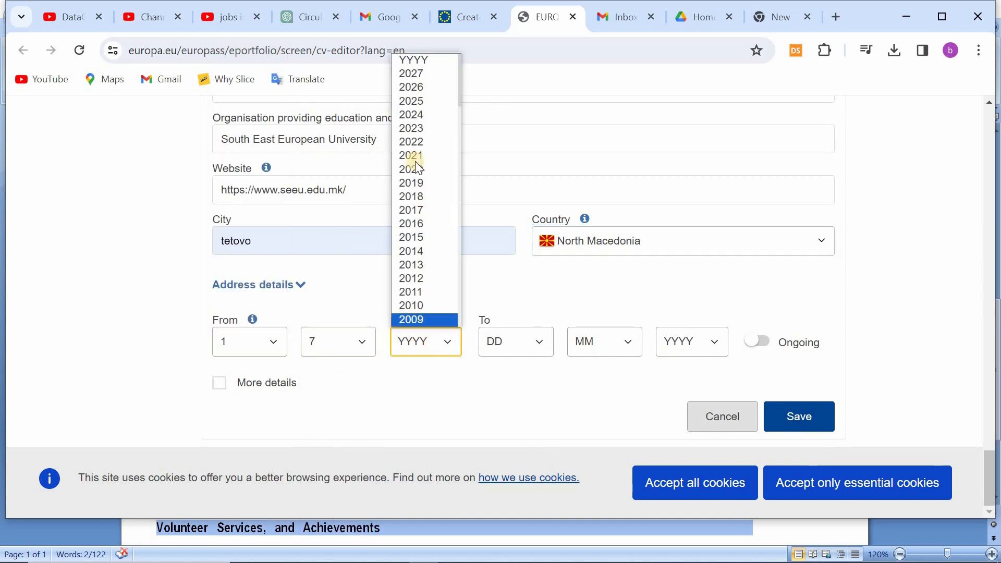
click(420, 128)
click(760, 343)
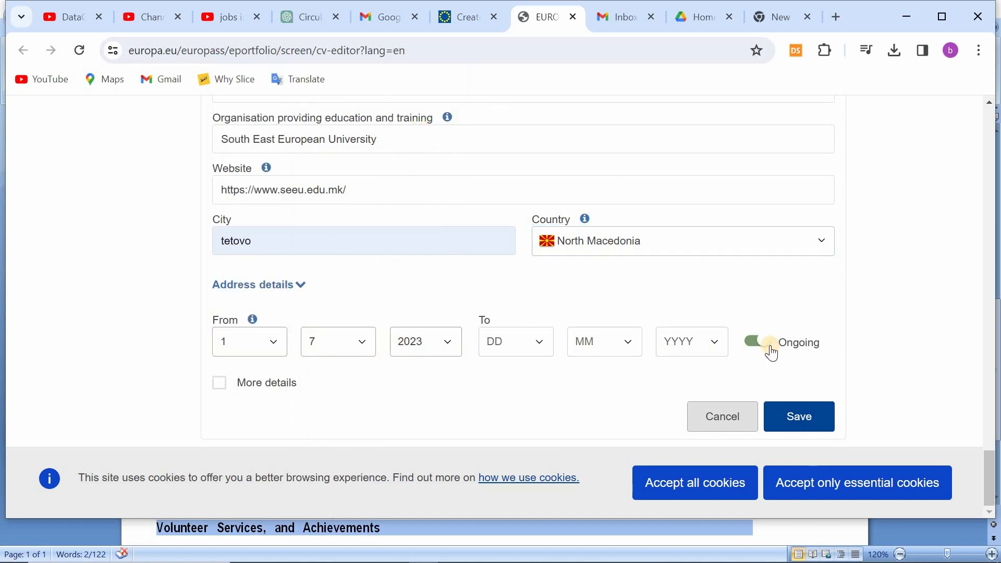
click(795, 415)
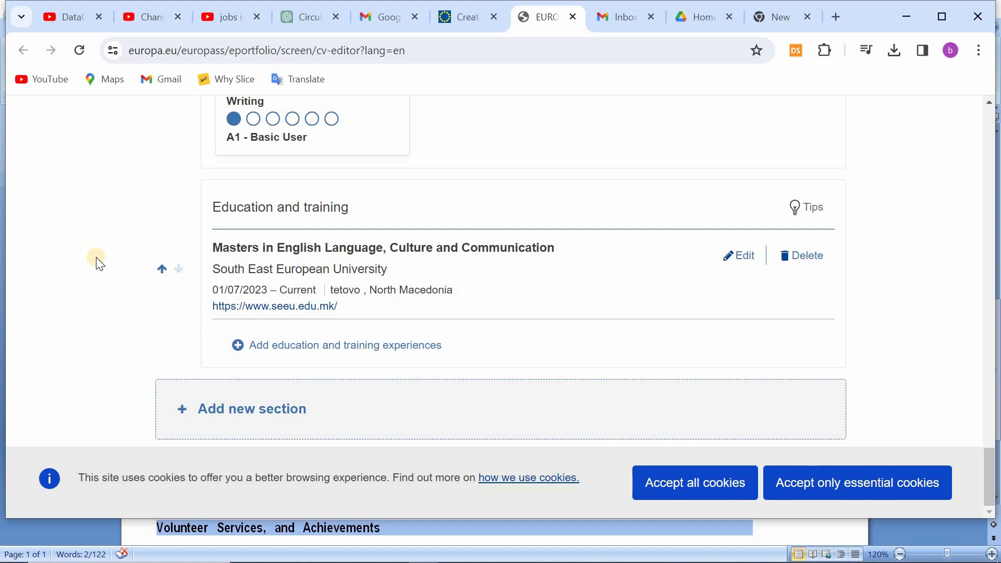
Step: Add another education and training experience titled "Bachelors in Educational Development"
click(316, 346)
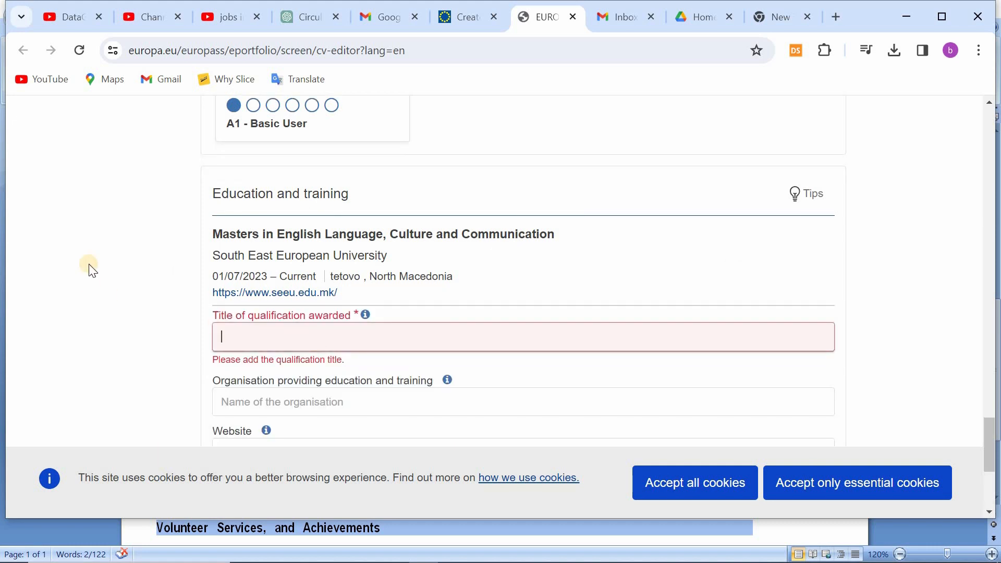
text(Bachelor)
right_click(241, 336)
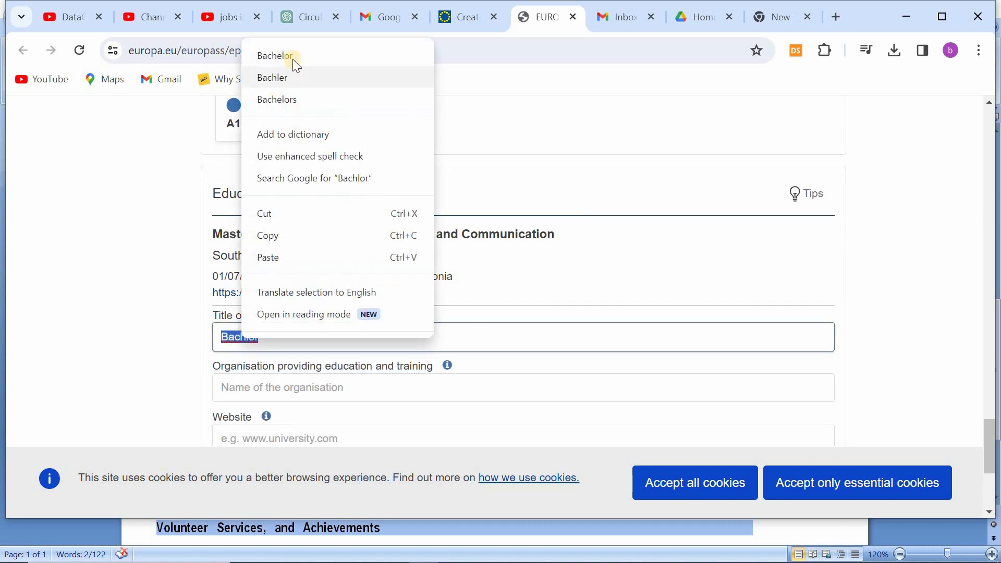
click(308, 56)
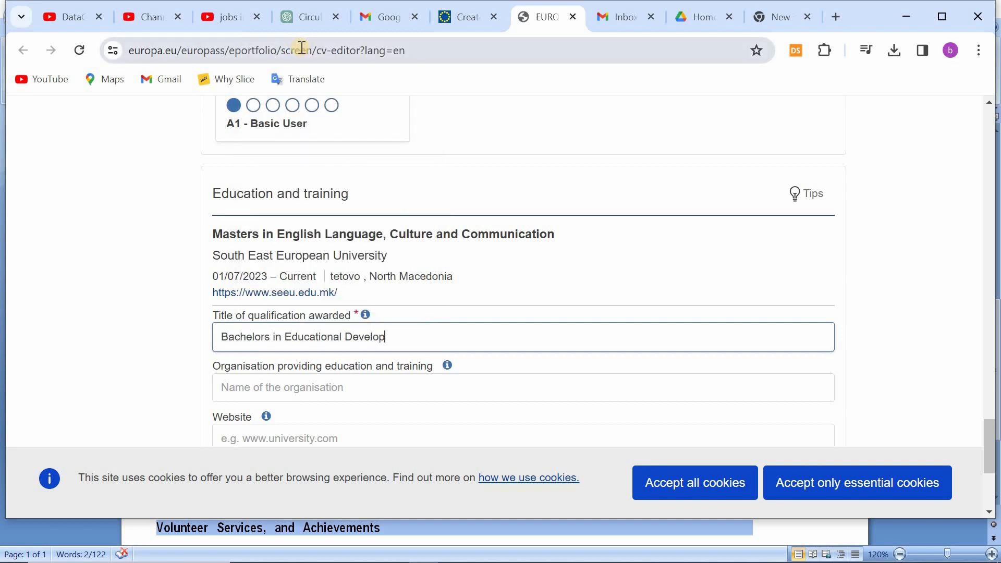
Step: Set the bachelor's entry's education provider to "Karakorum International University"
scroll(364, 233, down, 3)
click(364, 232)
text(Karakur)
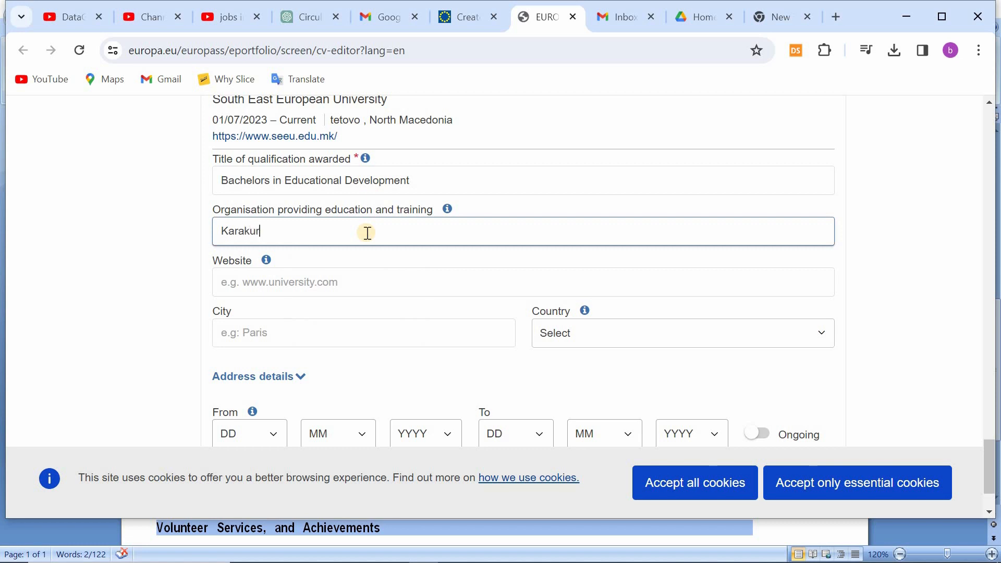
text(um)
right_click(241, 232)
click(271, 246)
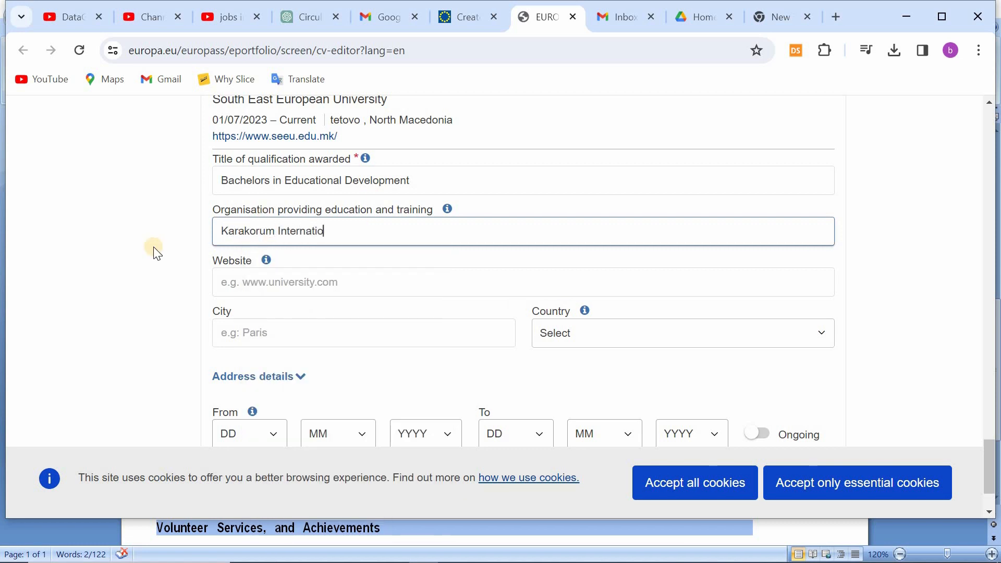
click(777, 17)
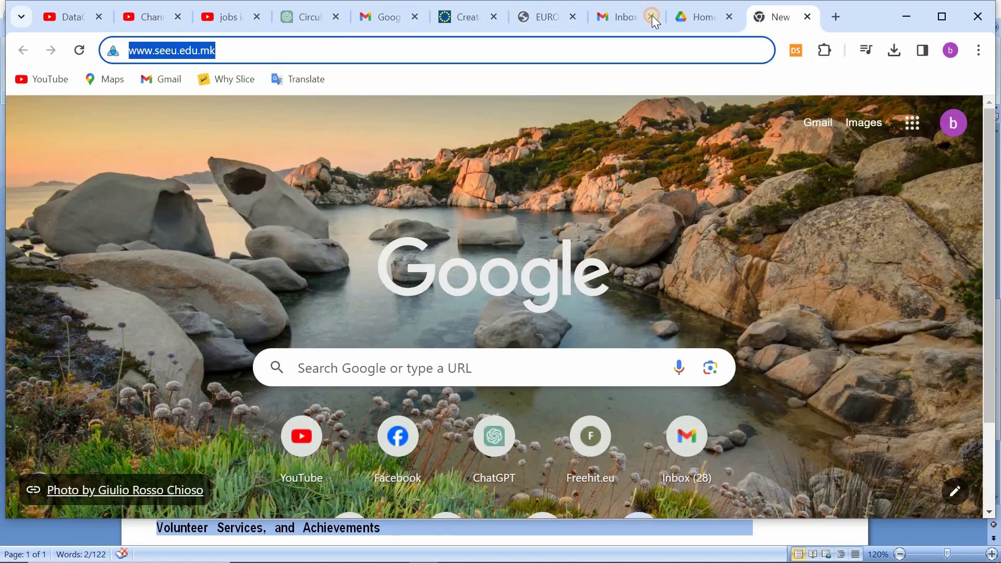
text(www.kiu.edu.pk)
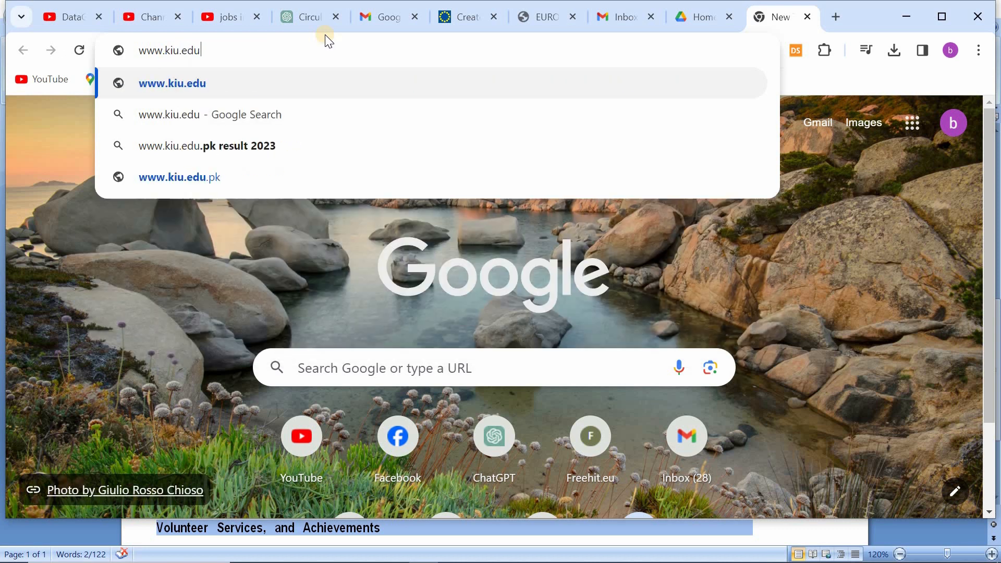
right_click(153, 50)
click(223, 158)
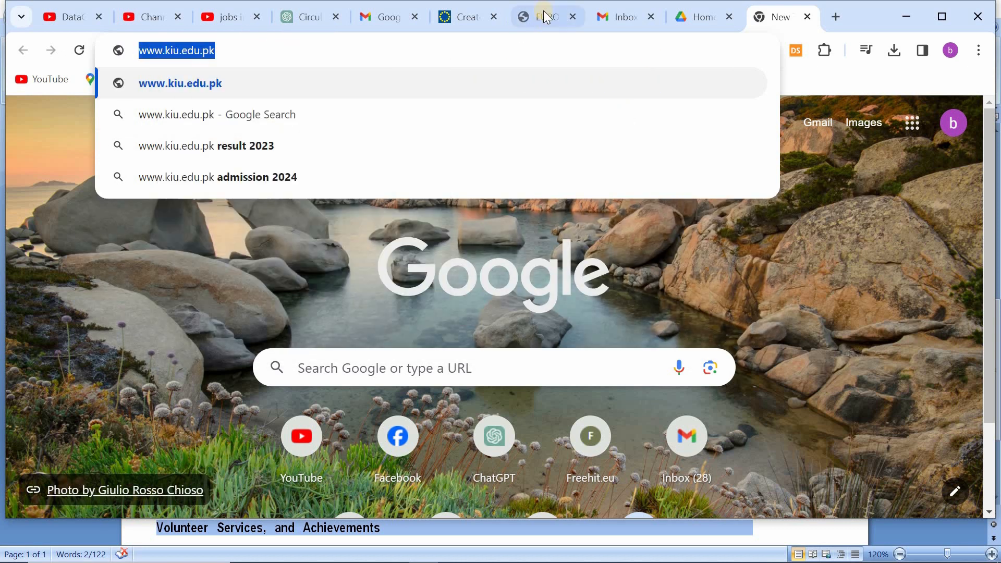
click(539, 16)
click(273, 282)
text(https://www.kiu.edu.pk/)
Step: Set the bachelor's entry's city to "Gilgit" and its country to Pakistan
click(284, 335)
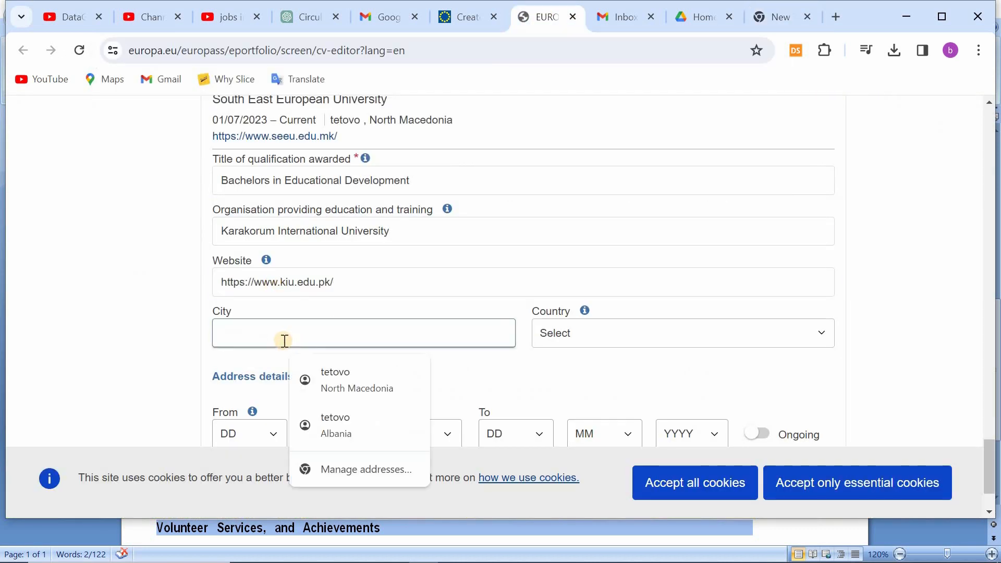
text(Gilgit)
click(536, 339)
text(pakist)
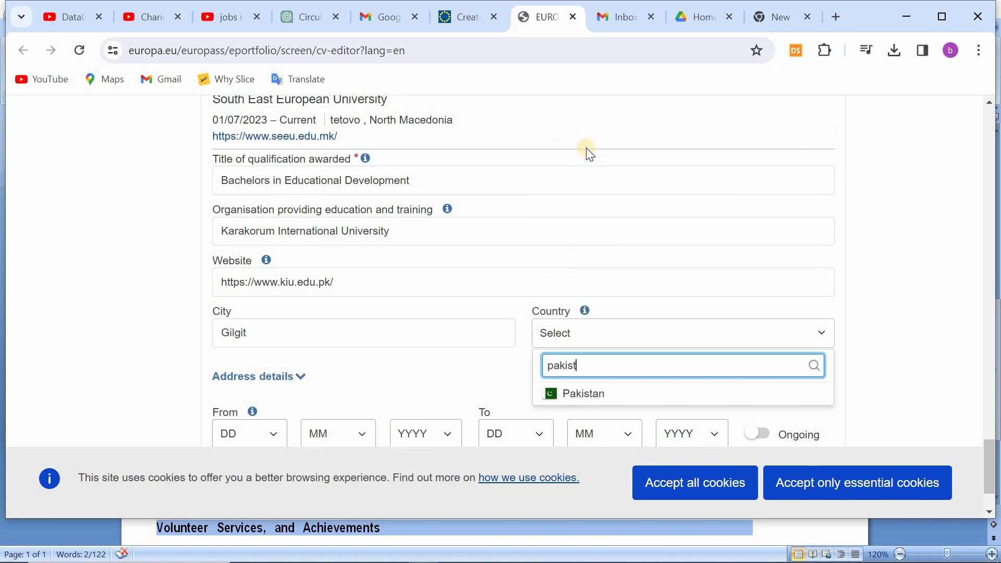
click(581, 396)
Step: Set the bachelor's start date to 1/3/2014
scroll(262, 343, down, 2)
click(262, 342)
click(248, 81)
click(338, 342)
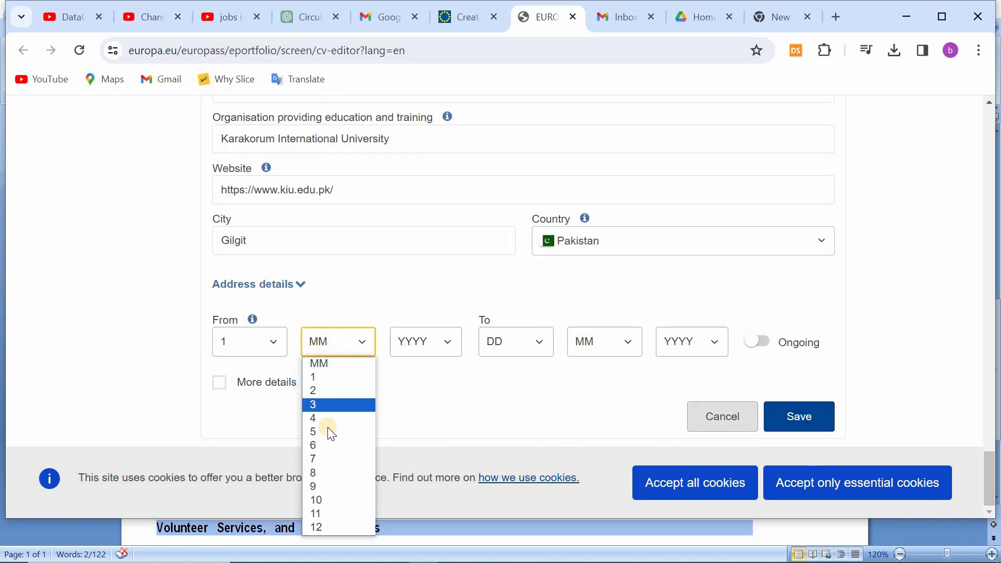
click(321, 405)
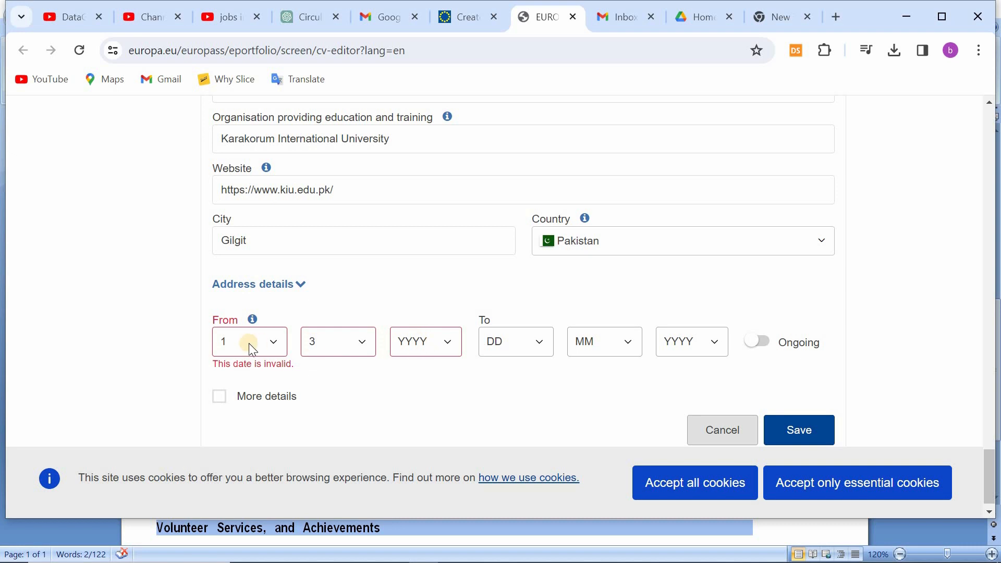
click(427, 342)
click(428, 242)
Step: Set the bachelor's end date to 30/3/2018 and save the education entry
click(515, 342)
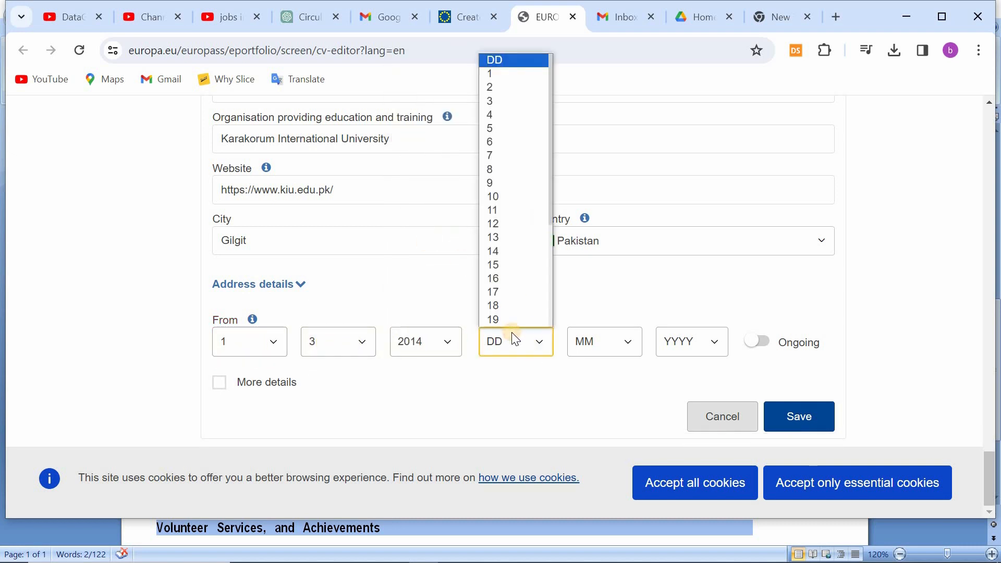
scroll(506, 312, down, 3)
click(505, 307)
click(604, 343)
click(594, 399)
click(692, 343)
click(677, 197)
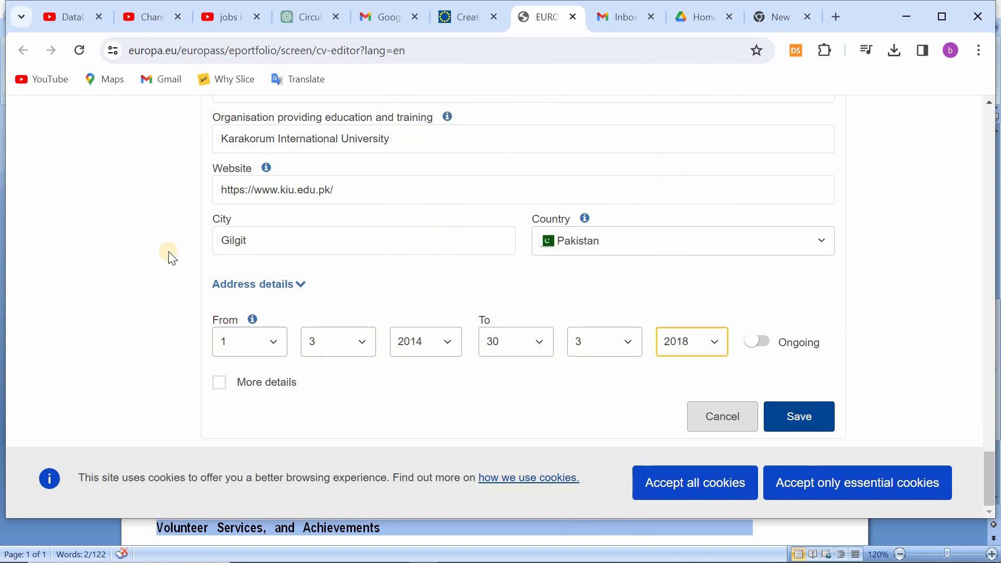
click(791, 426)
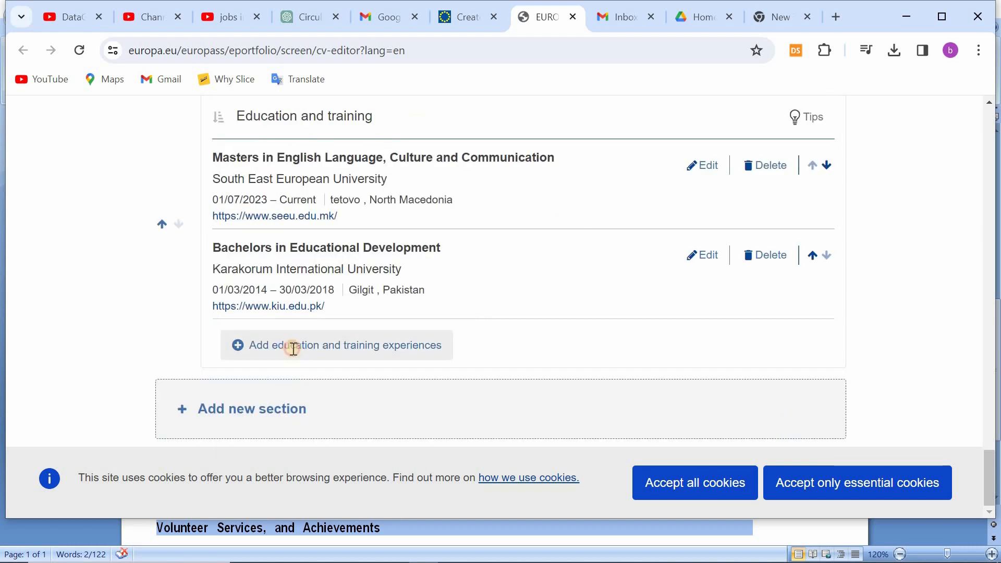
Step: Add another education and training experience titled "Chinese Language"
click(293, 345)
text(Chines Language)
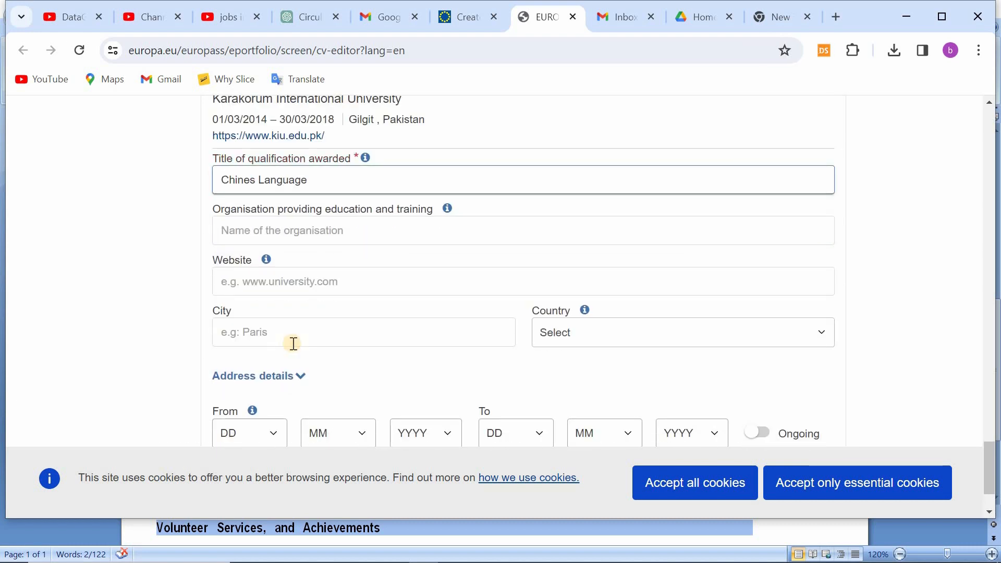
click(232, 228)
text(Chinese)
key(ctrl+a)
key(BackSpace)
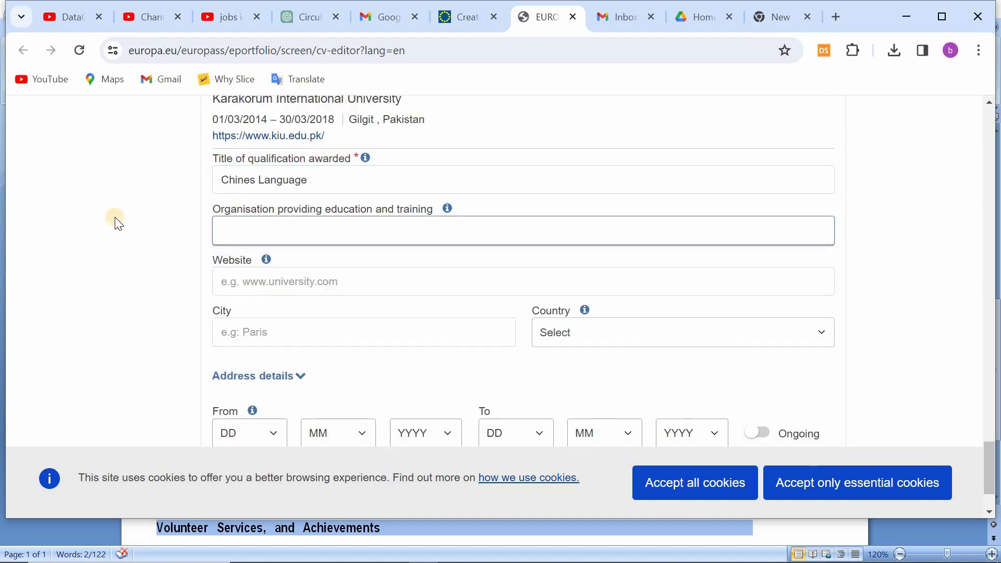
click(264, 179)
text(e)
Step: Set the Chinese language entry's education provider to "Confucius Institute Headquarters (Hanban)"
click(219, 232)
text(Confu)
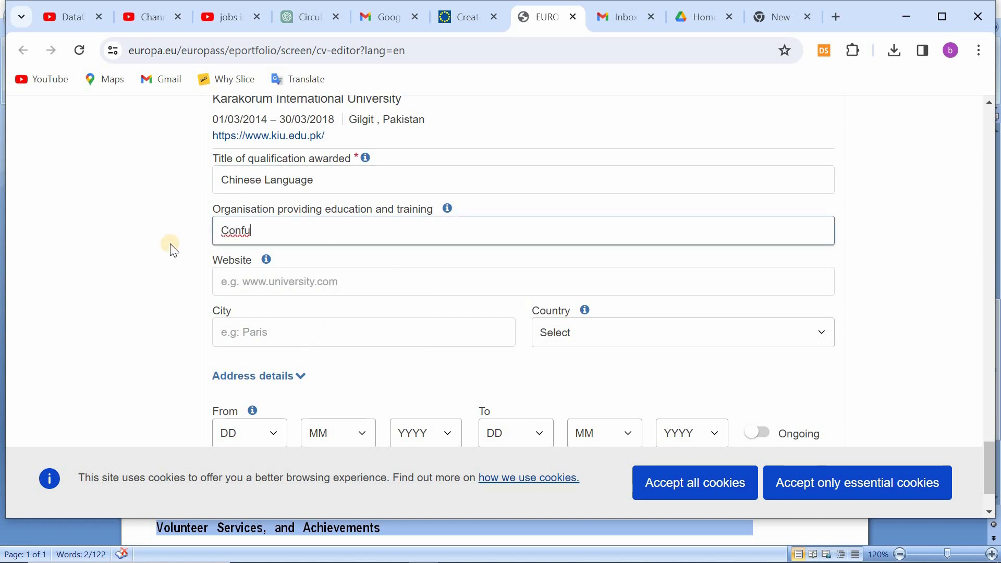
text(cius Institute He)
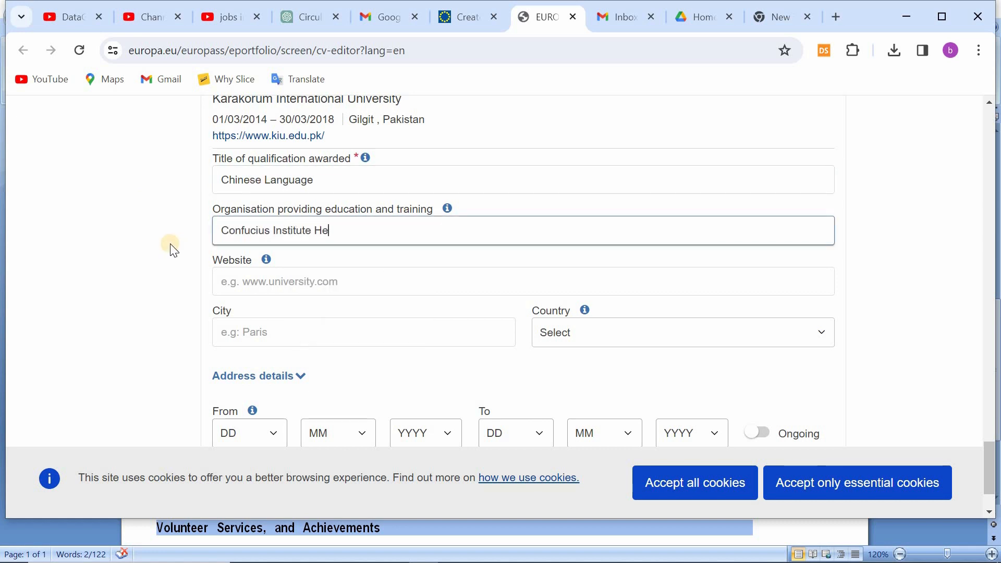
text(adquarters (Hanban)
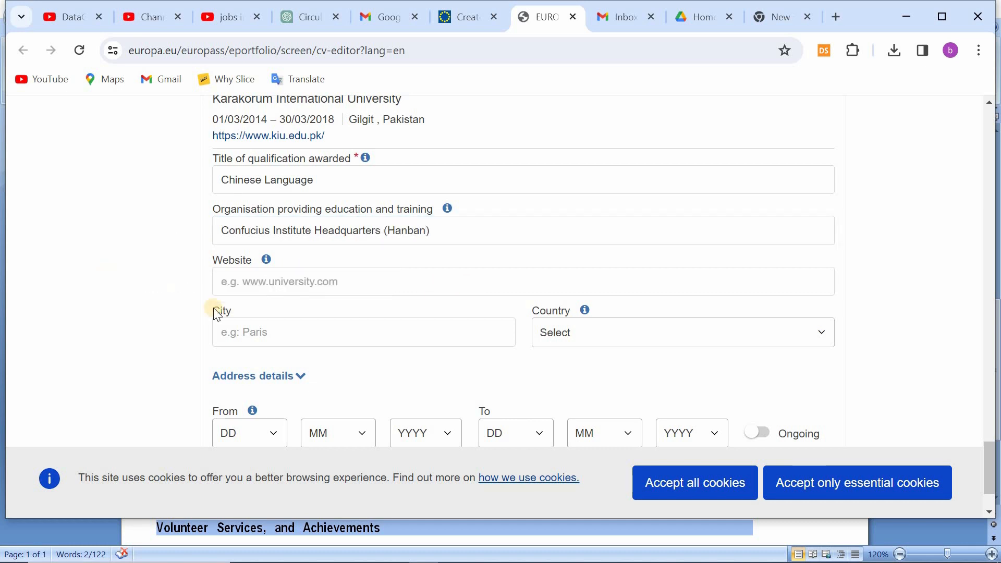
Step: Set the Chinese language entry's city to "Gilgit" and its country to Pakistan
click(267, 330)
text(Gilgit)
click(576, 332)
text(pak)
key(Return)
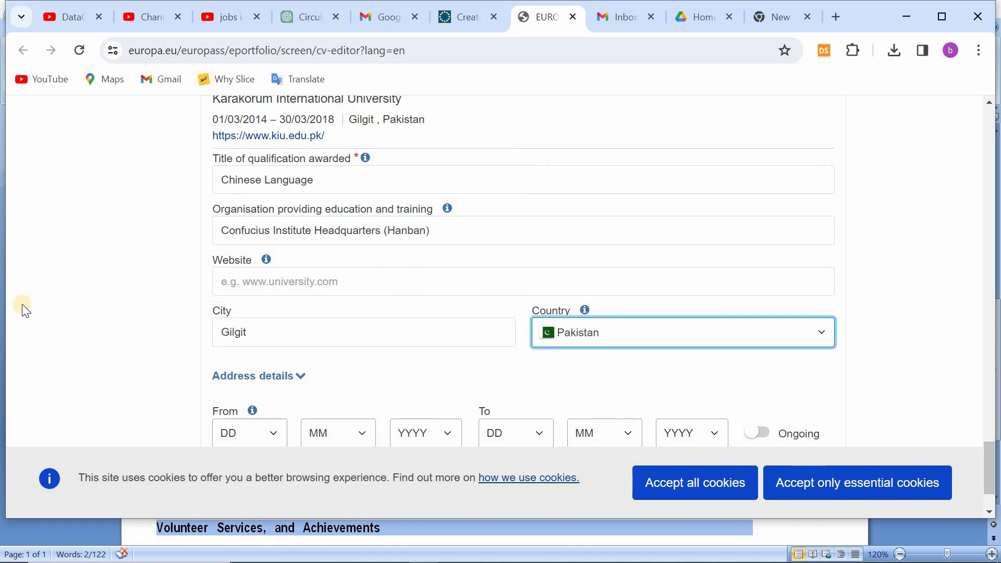
Step: Extend the entry's title to "Chinese Language HSK1,2" and save the education entry
scroll(266, 313, up, 2)
scroll(267, 313, down, 3)
scroll(266, 316, up, 3)
click(329, 245)
text(HSK1,2)
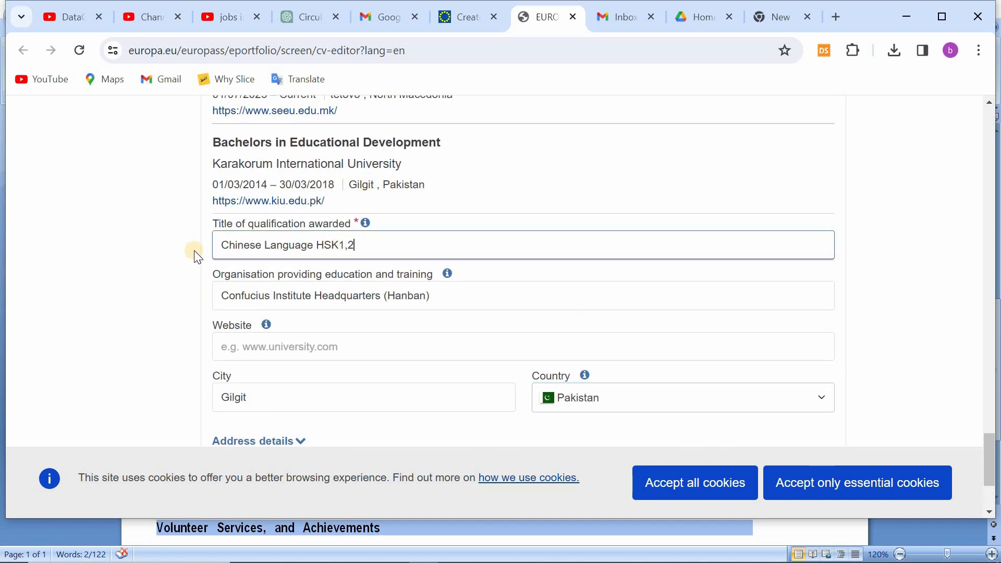
scroll(248, 173, down, 3)
click(798, 416)
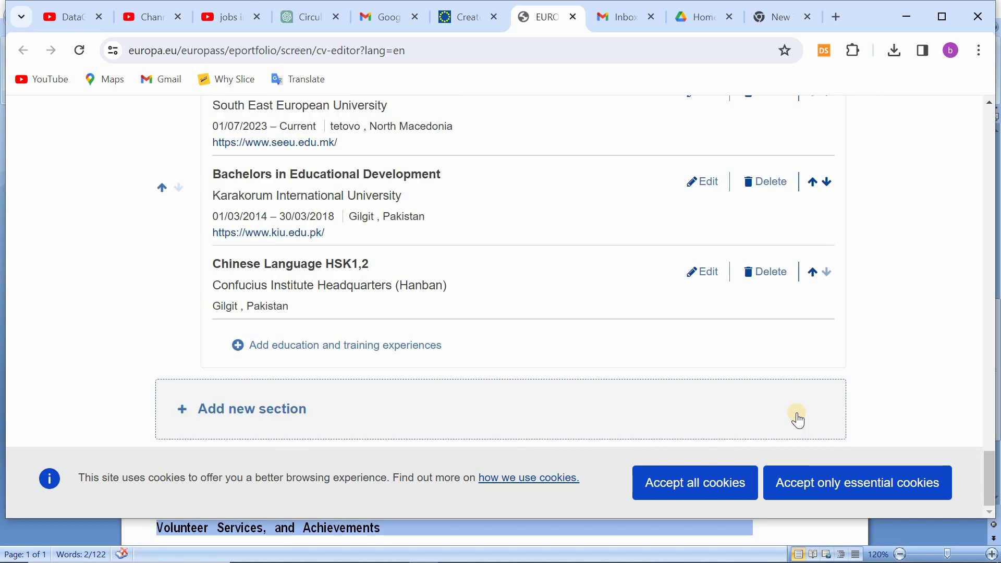
Step: Edit the Chinese language entry's title, insert "HSK" before the 2 and save the entry again
click(702, 272)
click(349, 136)
text(HSK)
scroll(741, 342, down, 3)
click(798, 416)
Step: Add a Conferences and seminars section and title its first entry "Issues of Quality in Teacher Education, Pakistan"
click(214, 414)
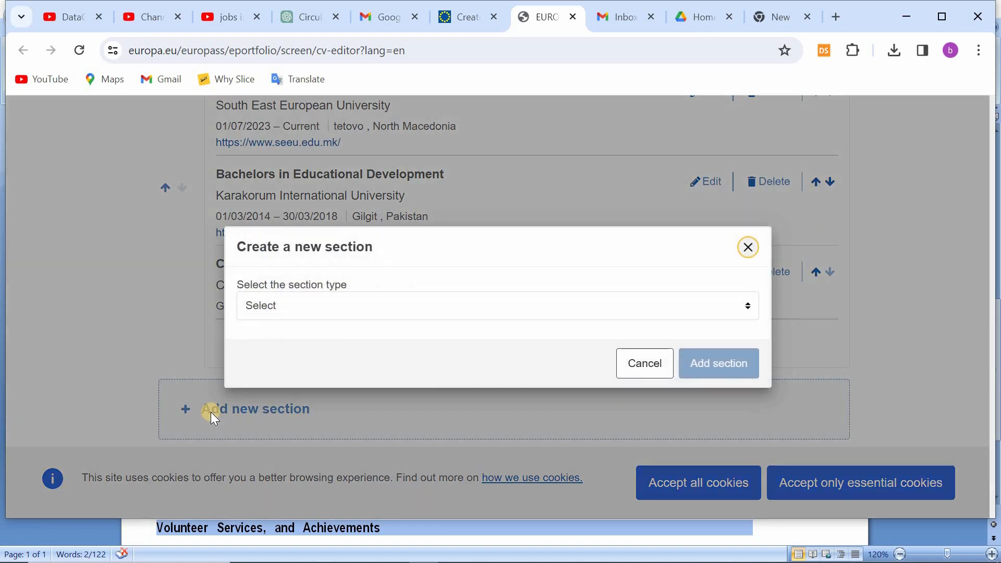
click(277, 305)
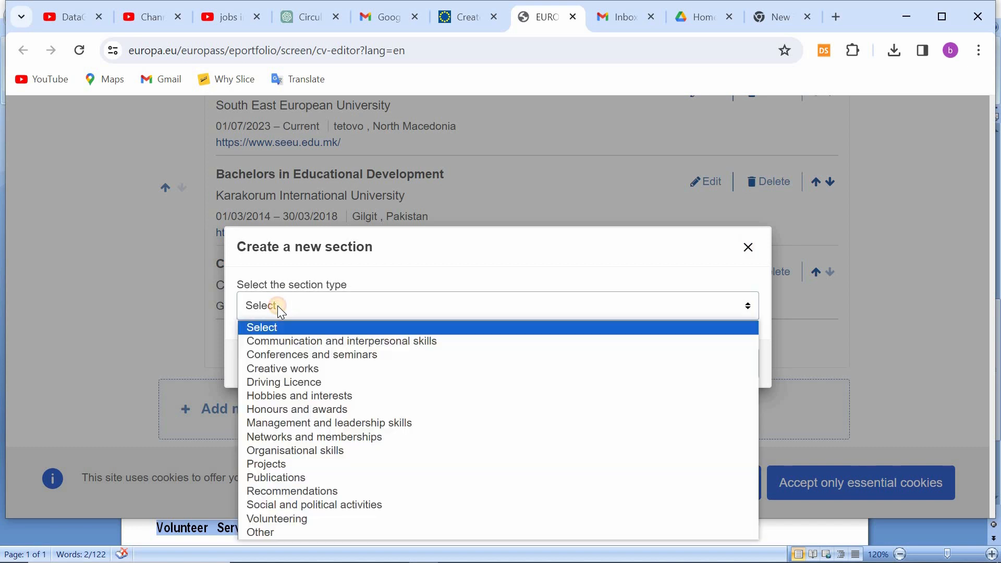
click(279, 401)
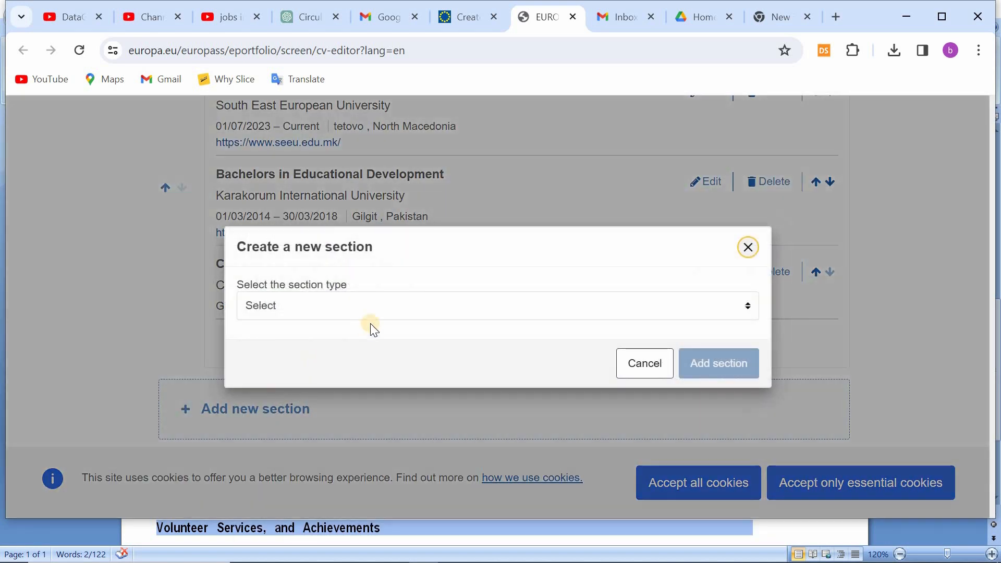
click(403, 305)
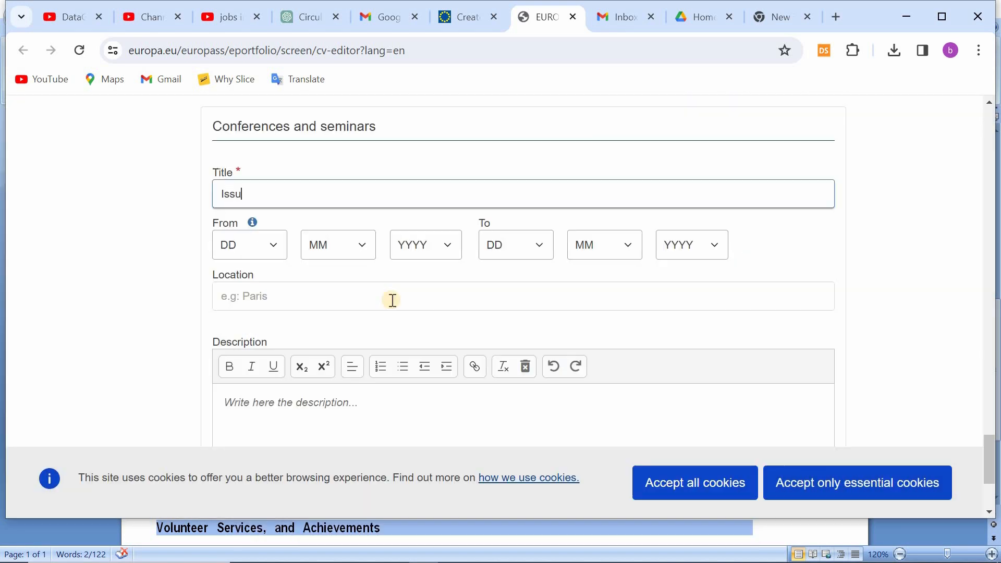
text(es of Quality)
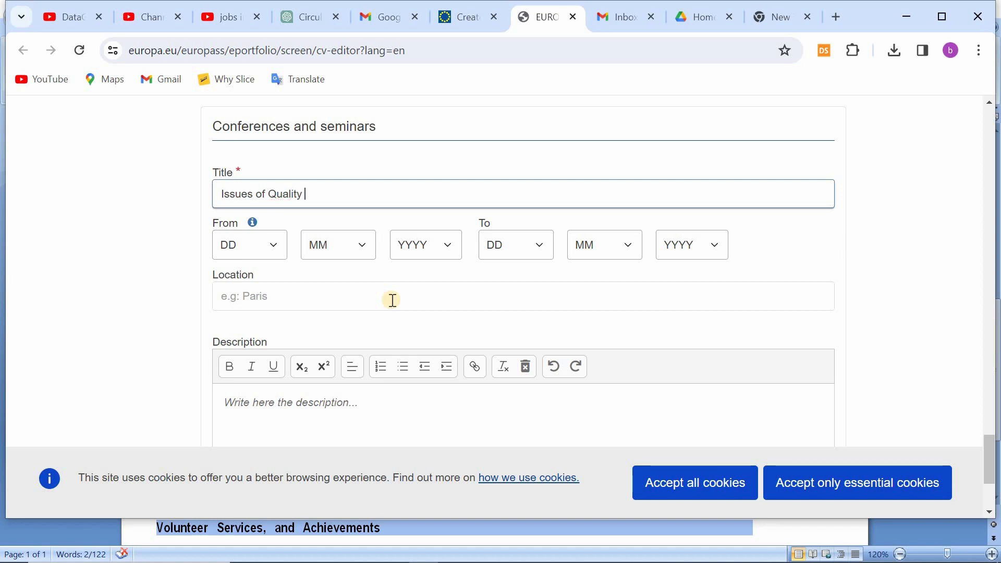
text( in Teacher Educatio)
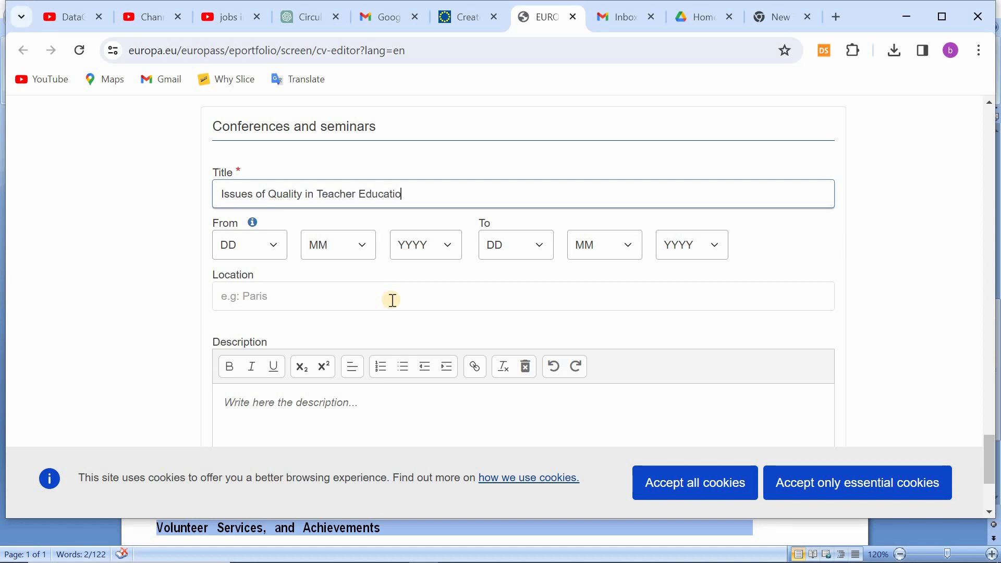
text(n, Pakistan)
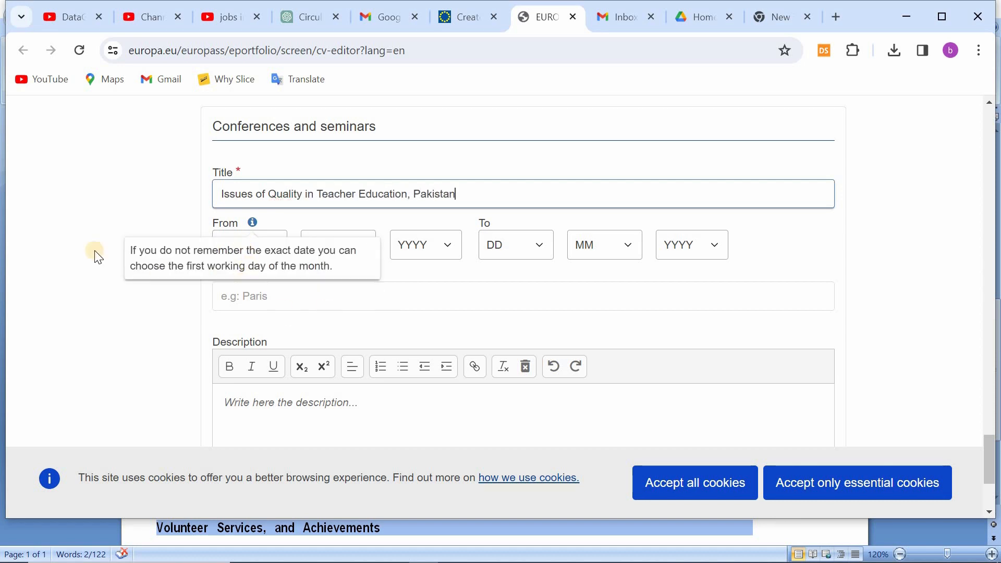
Step: Set the conference's start date to 14/5/2017
click(244, 253)
click(241, 457)
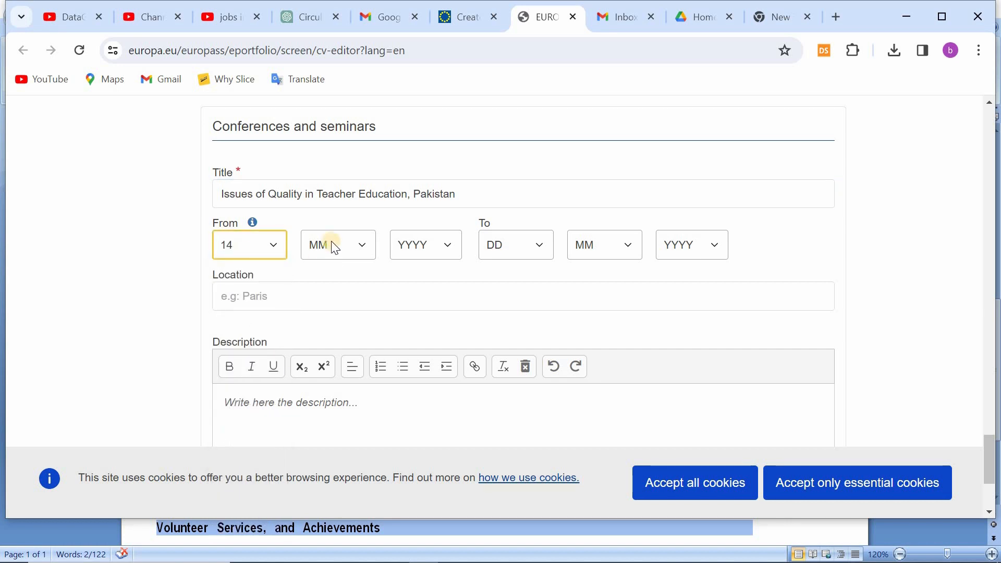
click(332, 245)
click(320, 334)
click(407, 248)
click(414, 386)
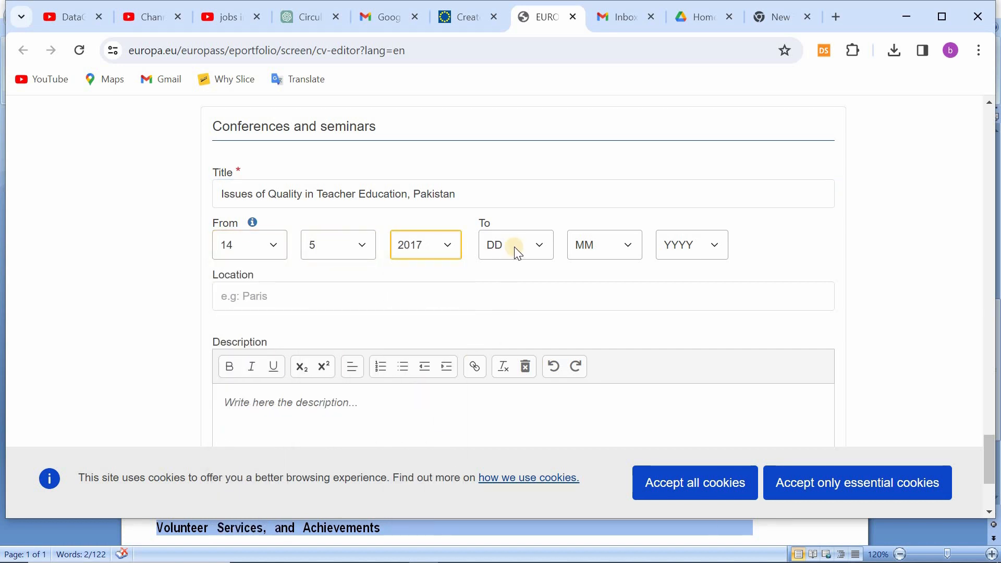
Step: Set the conference's end date to 16/5/2017 and its location to "KIU, Gilgit"
click(513, 246)
click(502, 485)
click(605, 245)
click(599, 333)
click(692, 245)
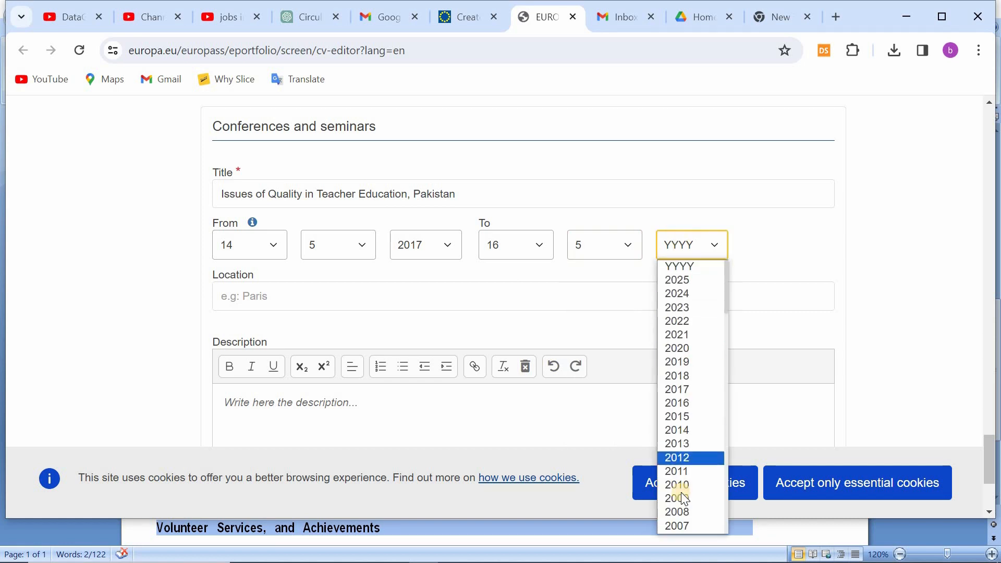
click(693, 388)
click(297, 297)
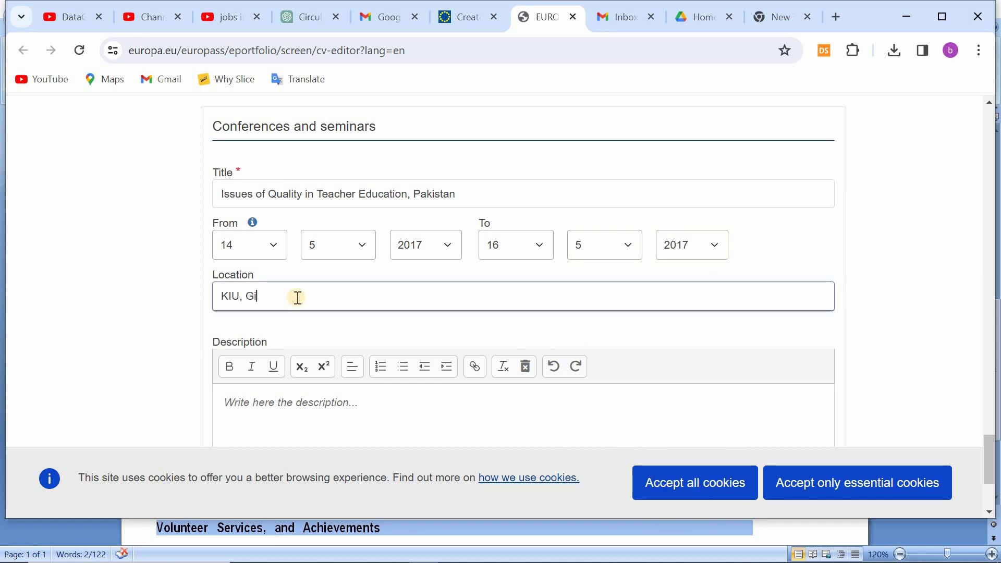
Step: Enter "National Accreditation Council for Teacher Education, Pakistan" as the conference's description, replacing the placeholder text
scroll(302, 323, down, 1)
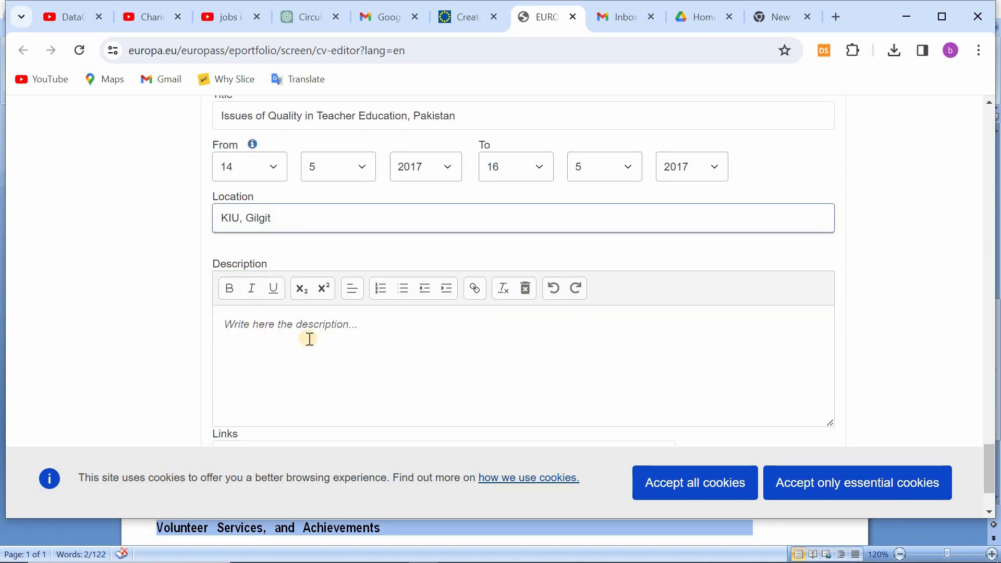
click(309, 339)
drag(387, 337, 221, 325)
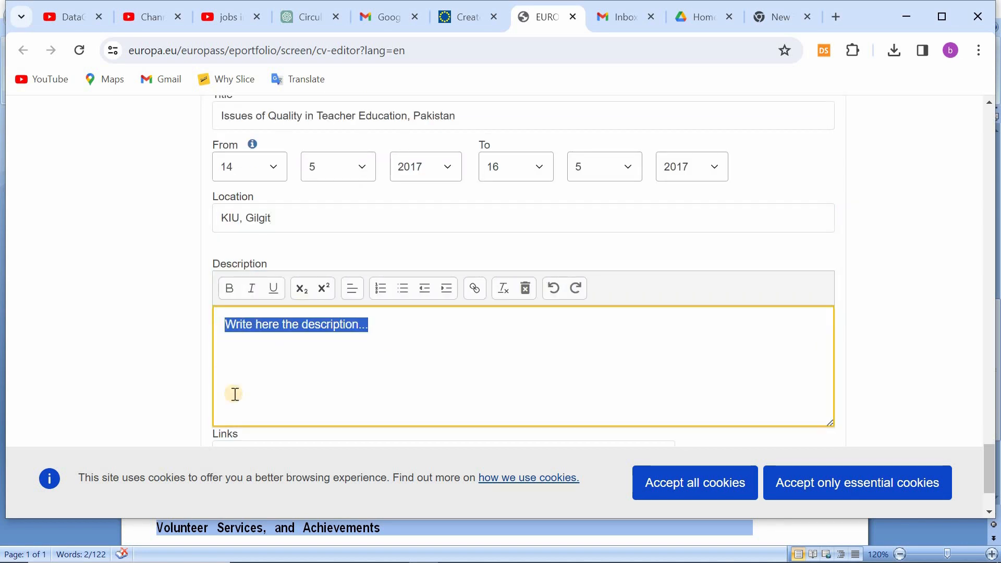
text(National Accreditation)
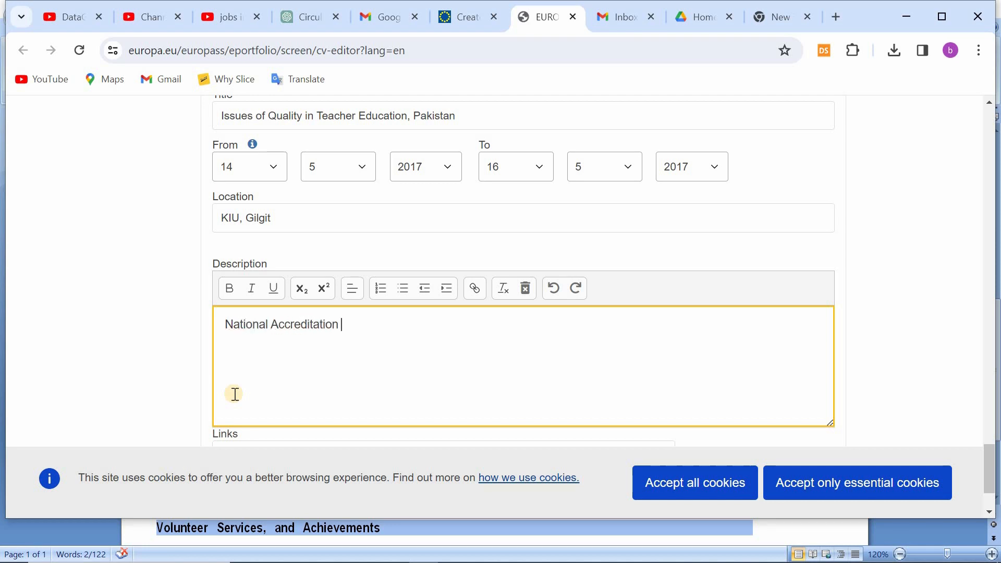
text( Council for Teacher Education, Pakistan)
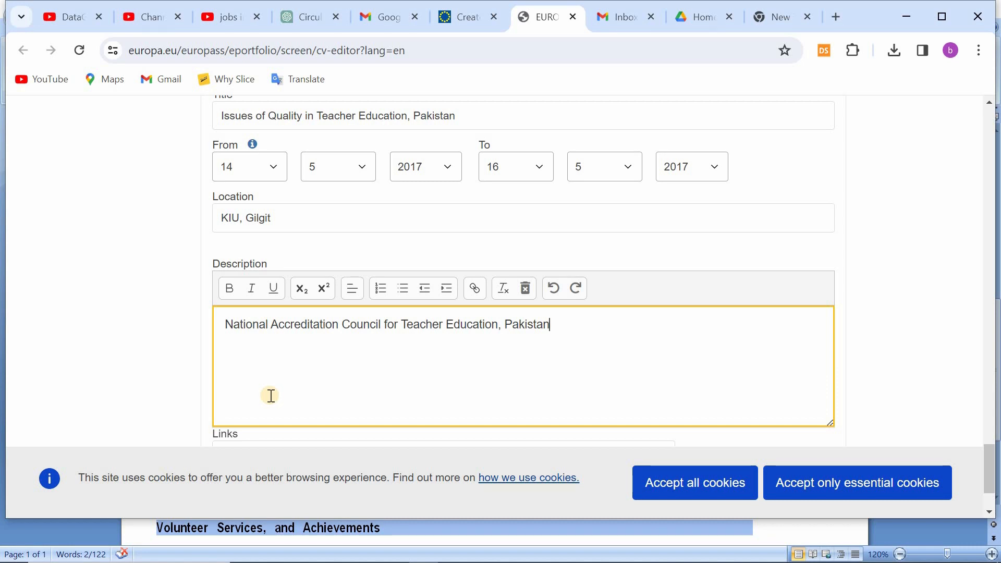
scroll(815, 373, down, 2)
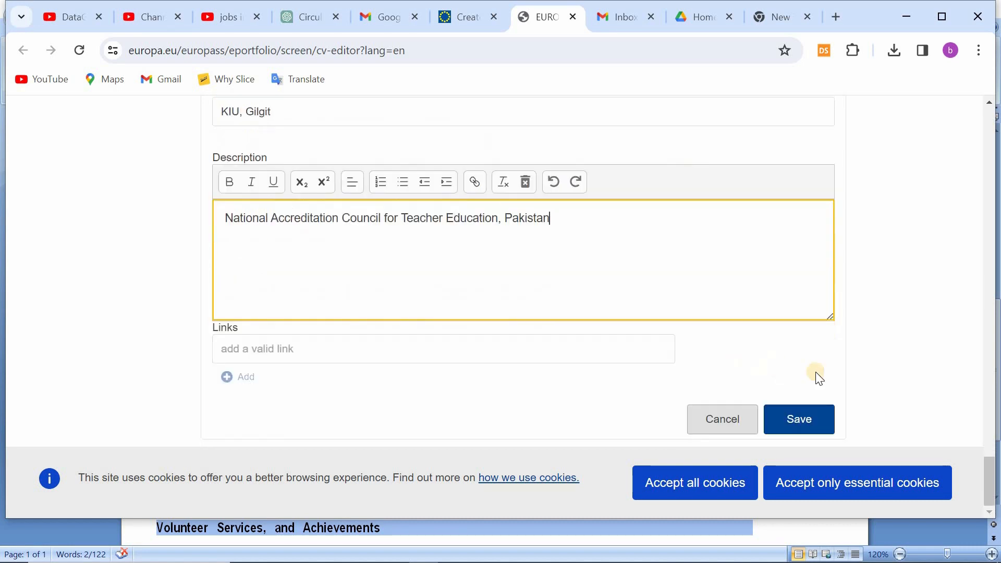
Step: Save the first conference entry and add another titled "3rd International Conference on Emerging Trends in Engineering, Management and Sciences"
click(799, 418)
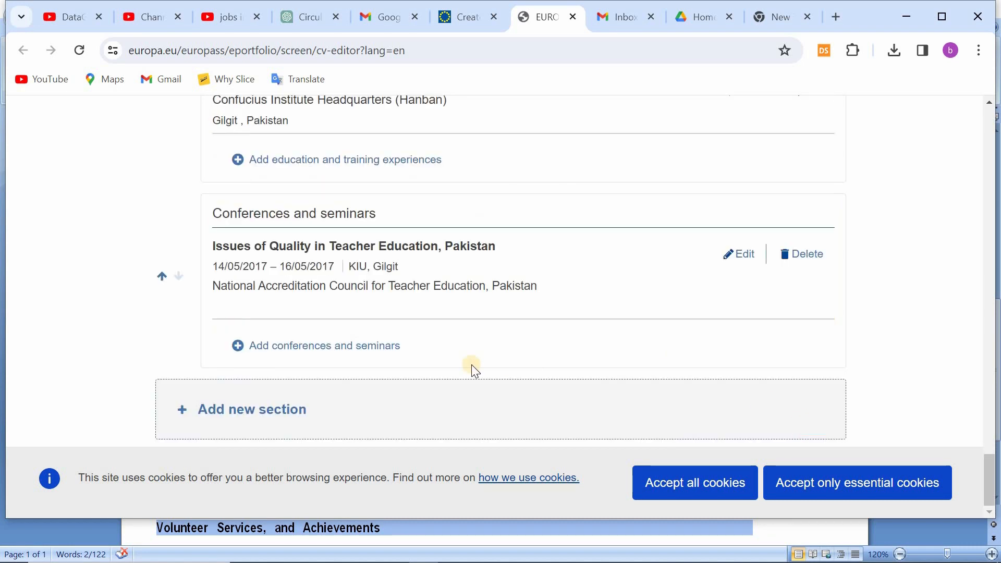
click(313, 348)
text(3rd International)
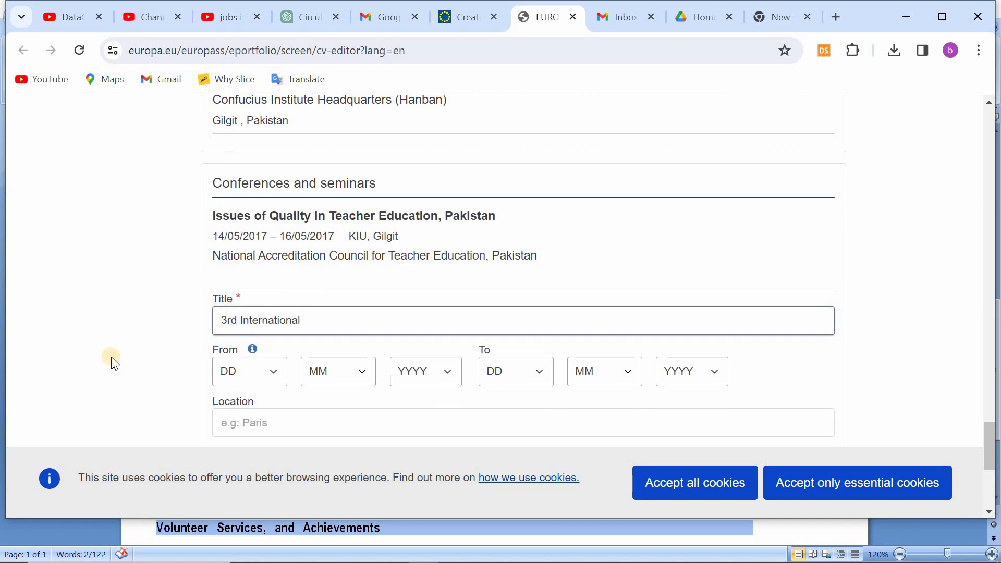
text( Conference on Emerging Trends in En)
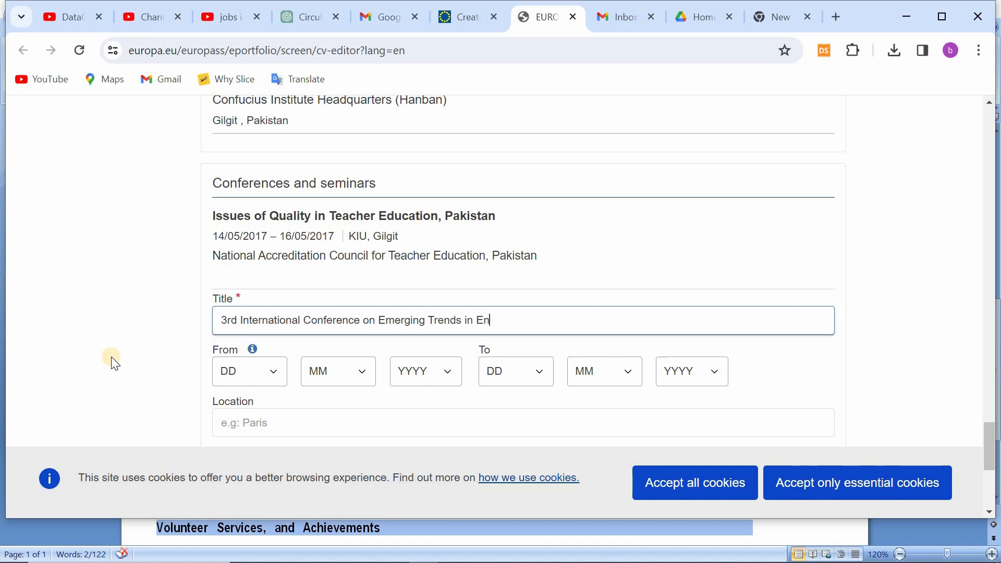
text(gineering, Management and Sciences)
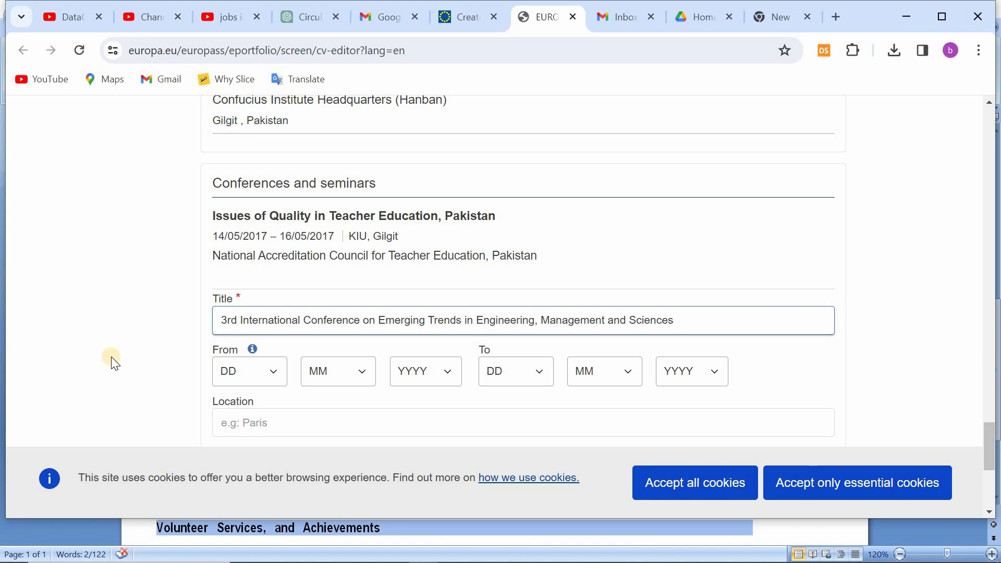
Step: Set the second conference's start date to 10/11/2018
scroll(208, 333, down, 1)
click(267, 301)
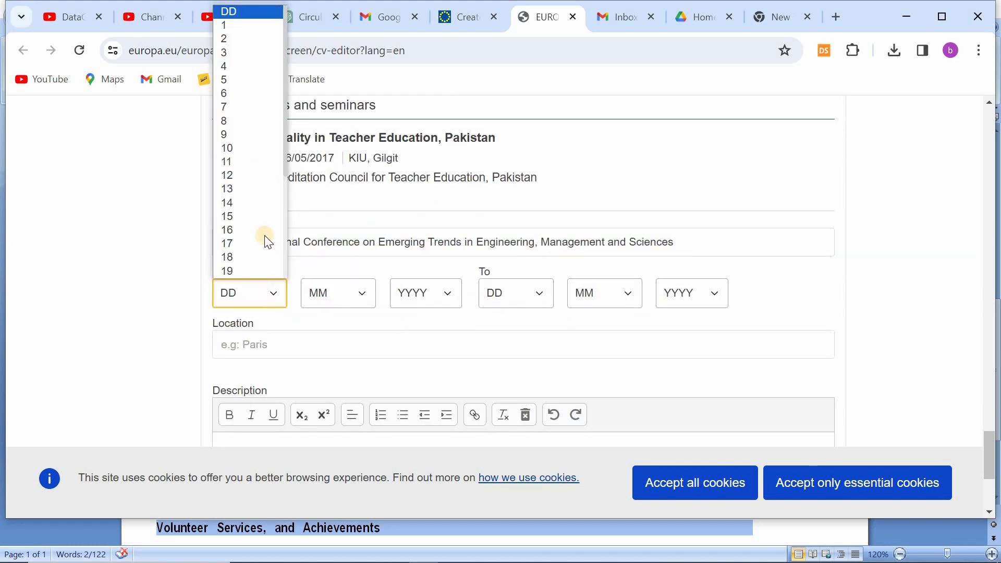
click(259, 148)
click(331, 299)
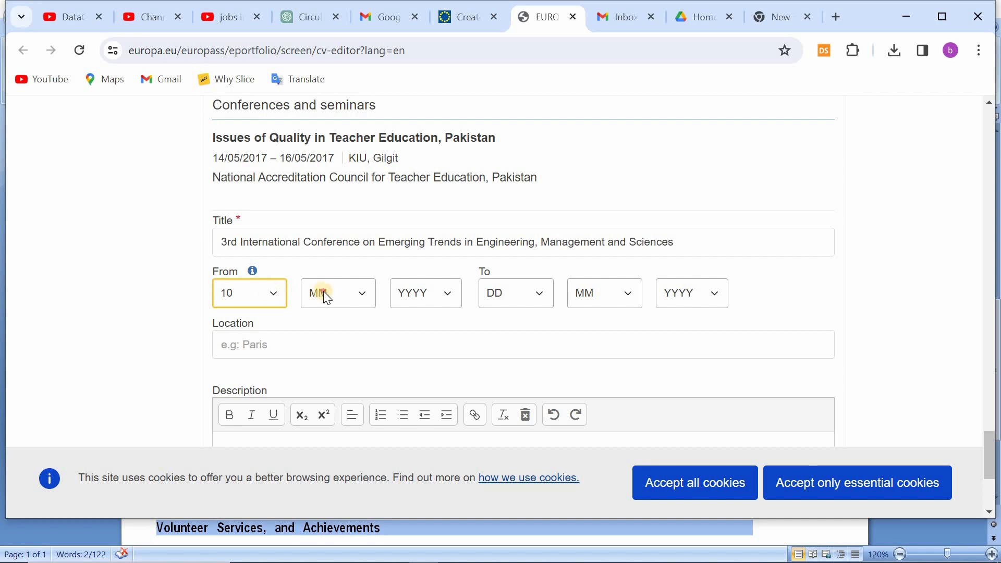
click(344, 465)
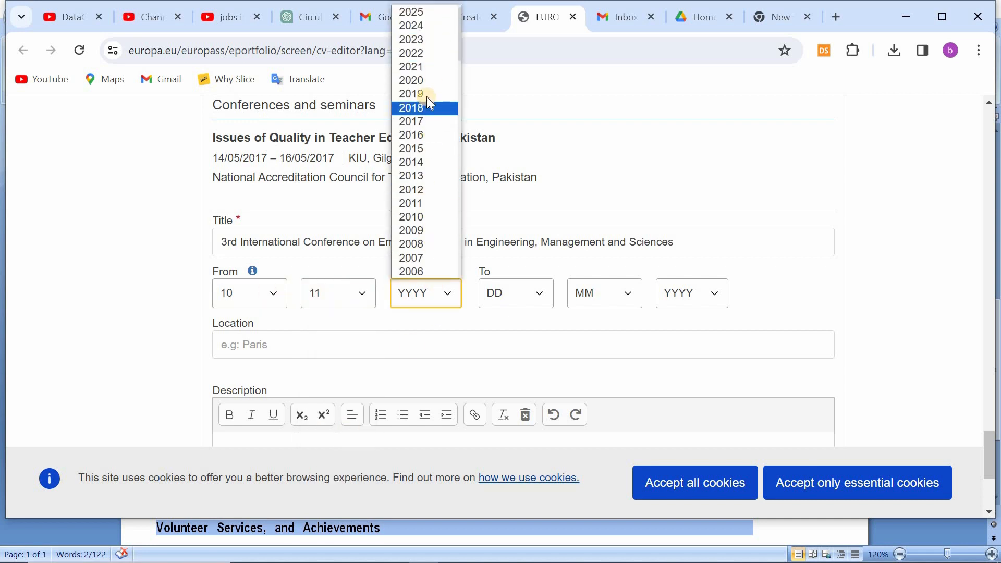
click(412, 108)
Step: Set the second conference's end date to 11/11/2018 and save the entry
click(508, 295)
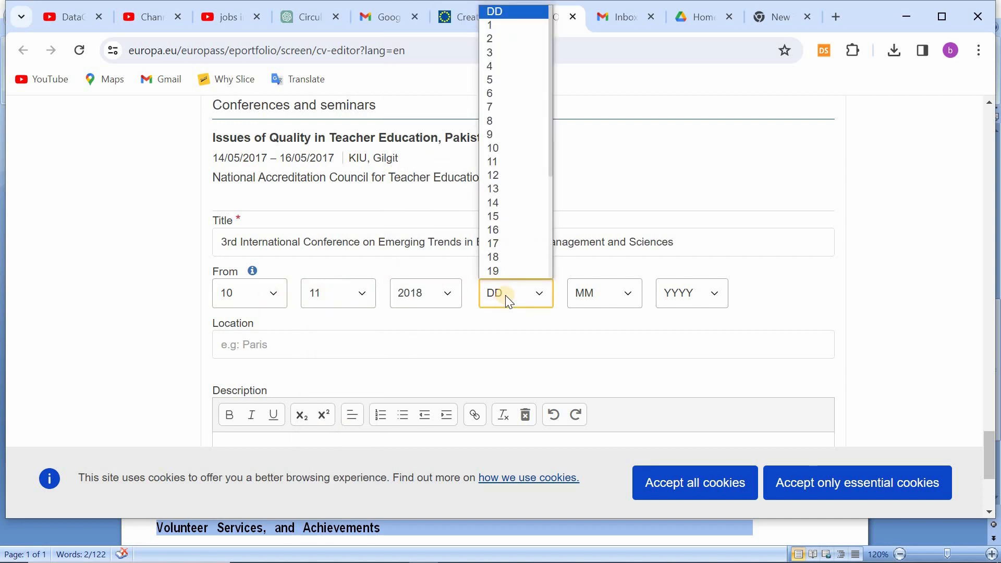
click(504, 162)
click(605, 293)
click(586, 465)
click(666, 292)
click(686, 121)
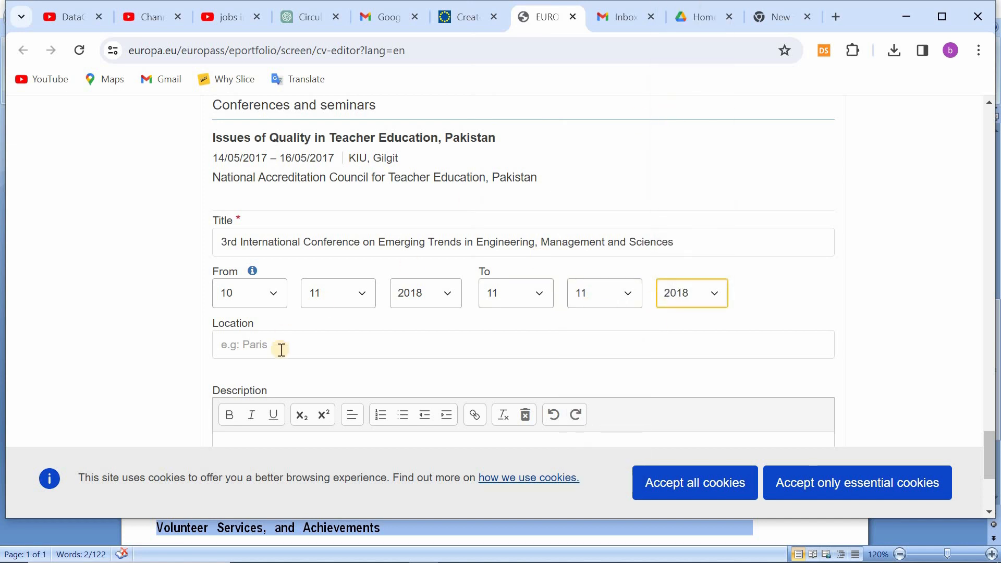
scroll(759, 369, down, 4)
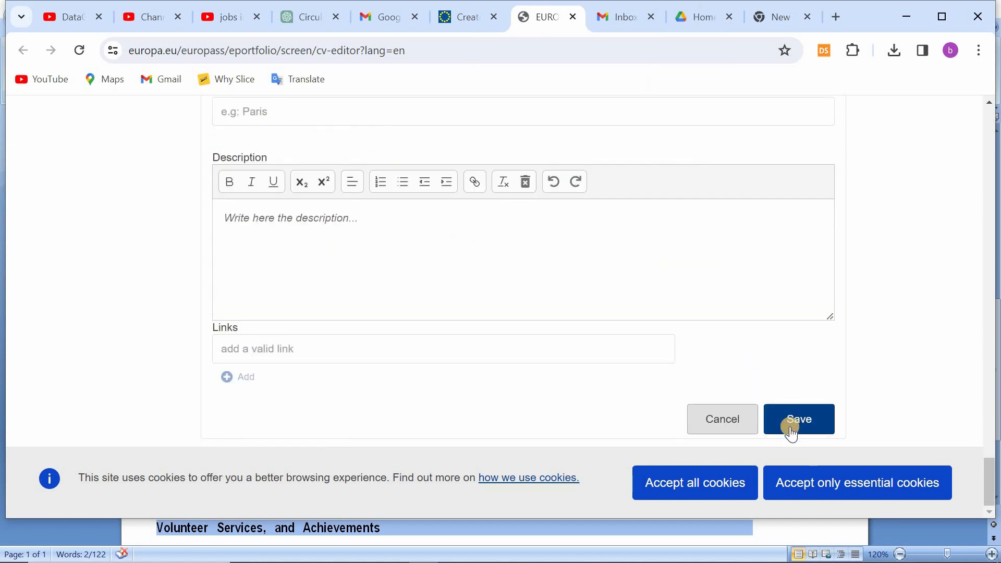
click(791, 433)
scroll(92, 339, up, 1)
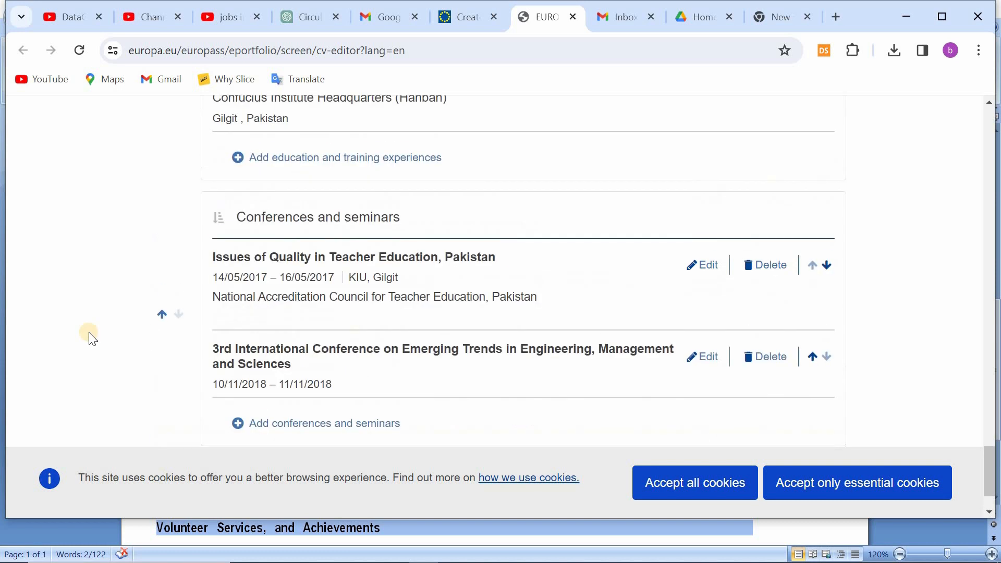
Step: Add a Communication and interpersonal skills section and title its first entry "Operation of Early Warnin Sydtem"
scroll(261, 412, down, 1)
click(260, 412)
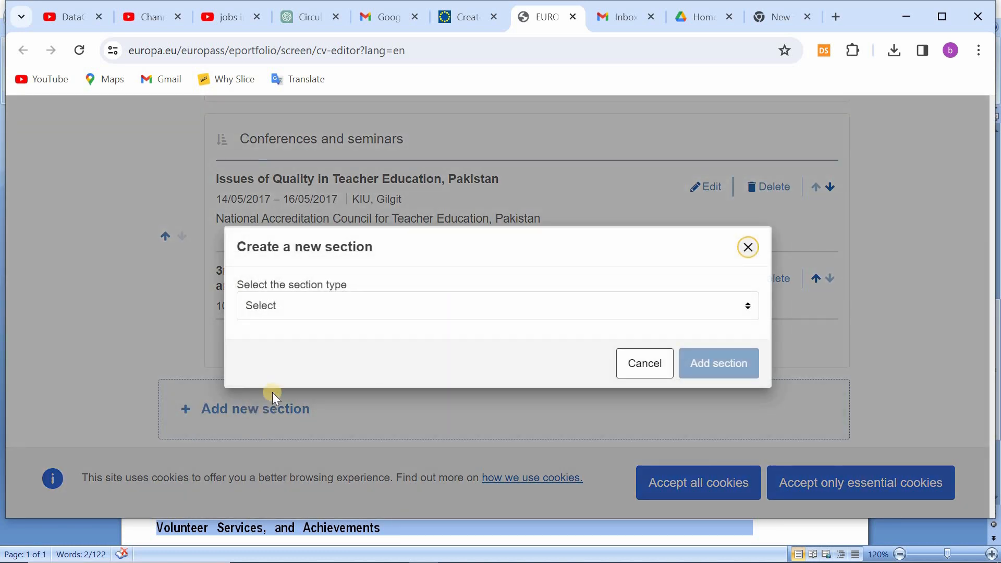
click(726, 305)
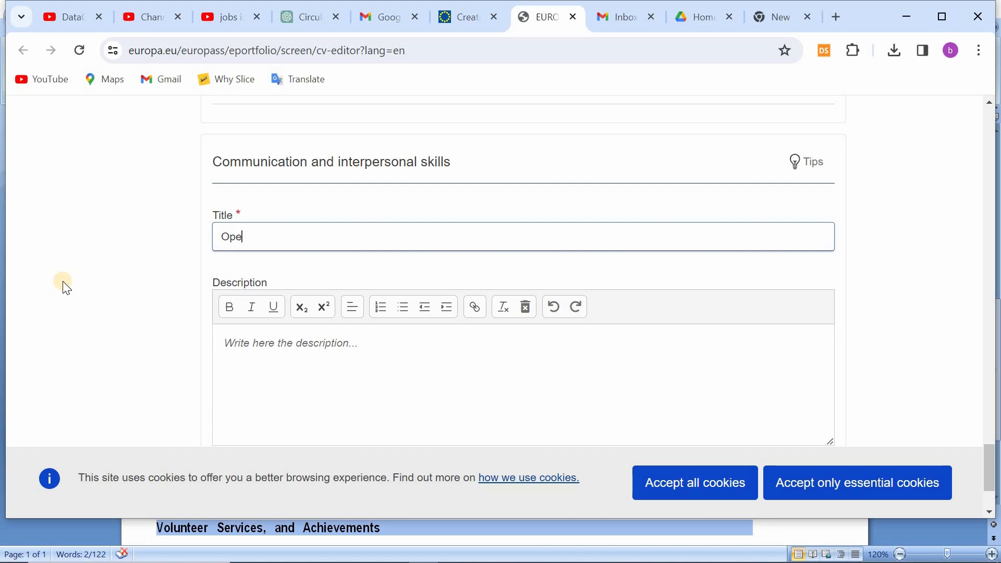
text(ration of Early Warnin Sydtem)
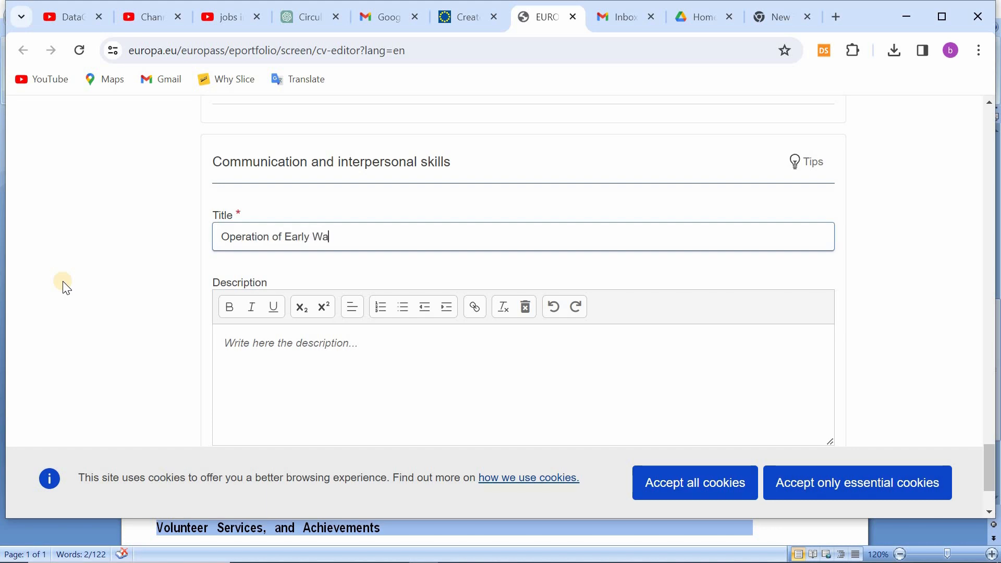
Step: Describe the skill as "Training on Operation of Early Warning System held by Gilgit-Baltistan Rural Support Programme" and save the entry
click(357, 367)
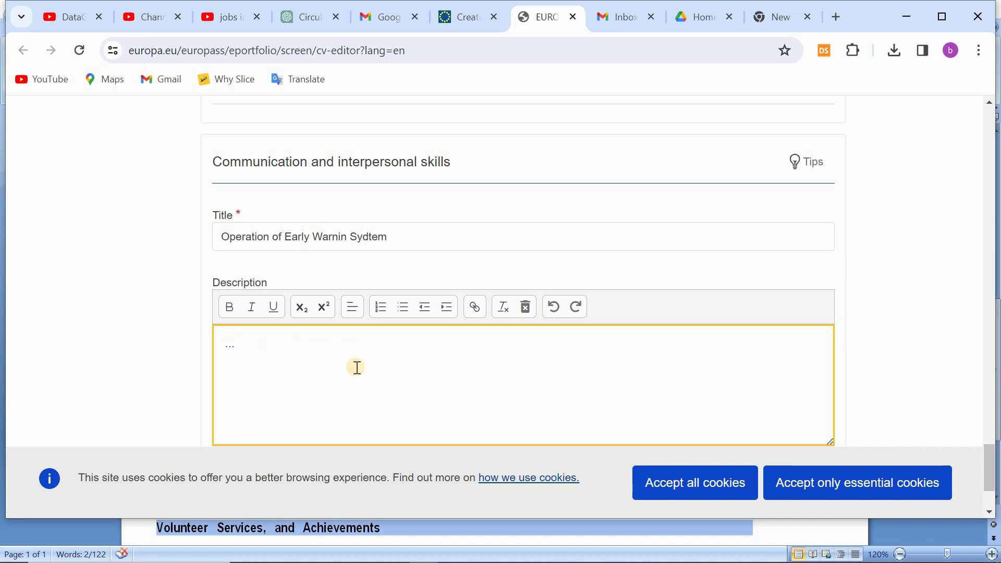
text(Training on Operation of)
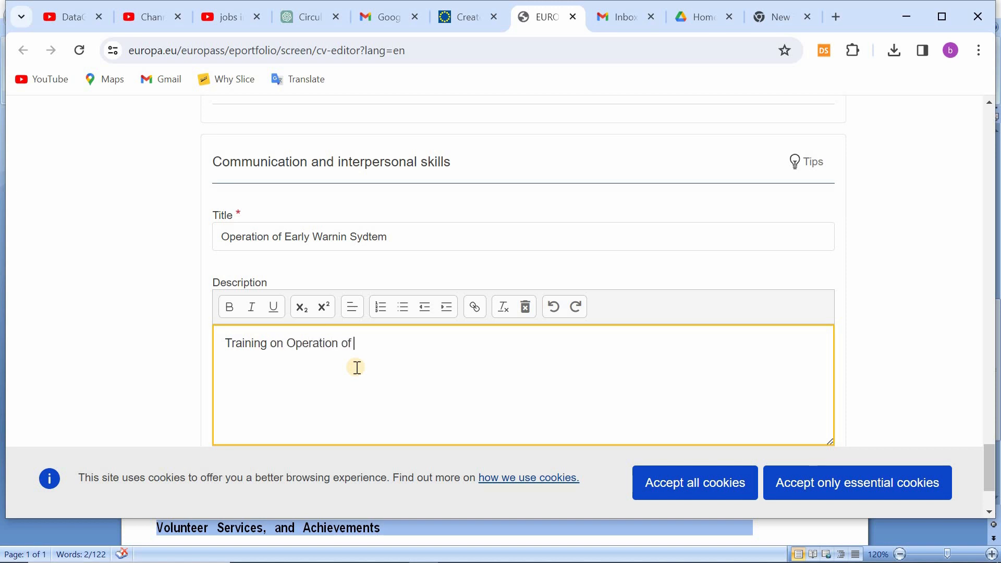
text( Early Warning System h)
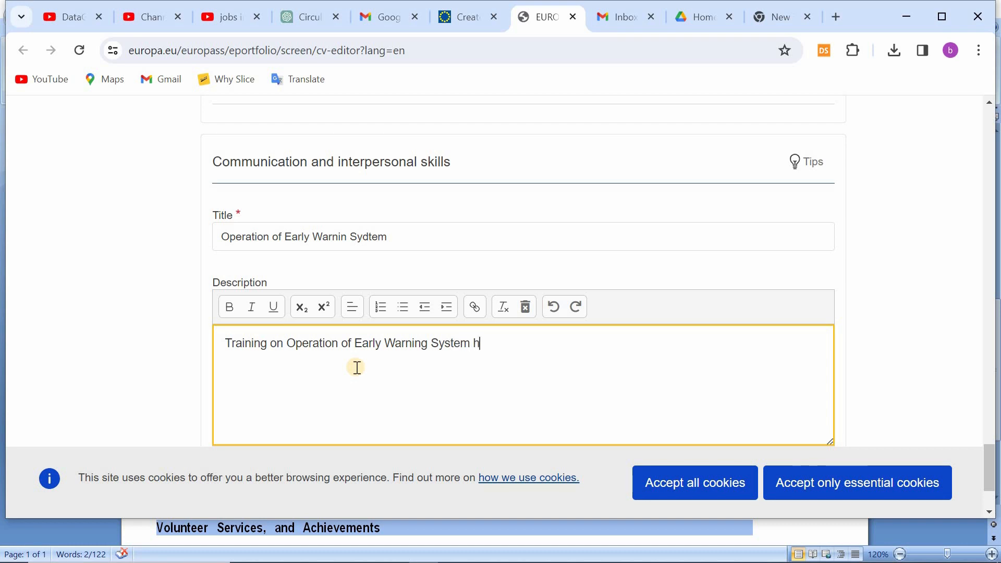
text(eld by Gilgit-Bal)
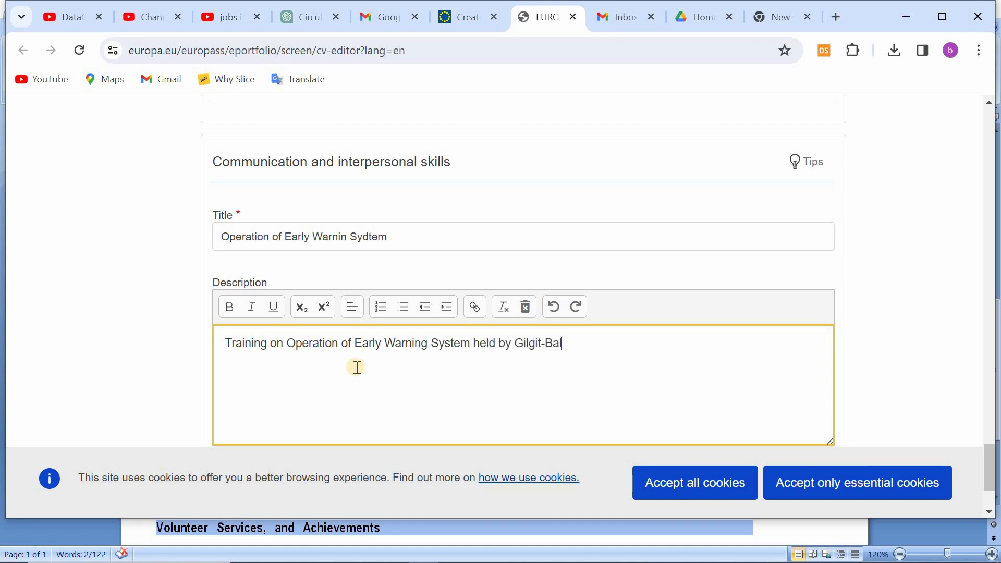
text(tistan Rural Suppor)
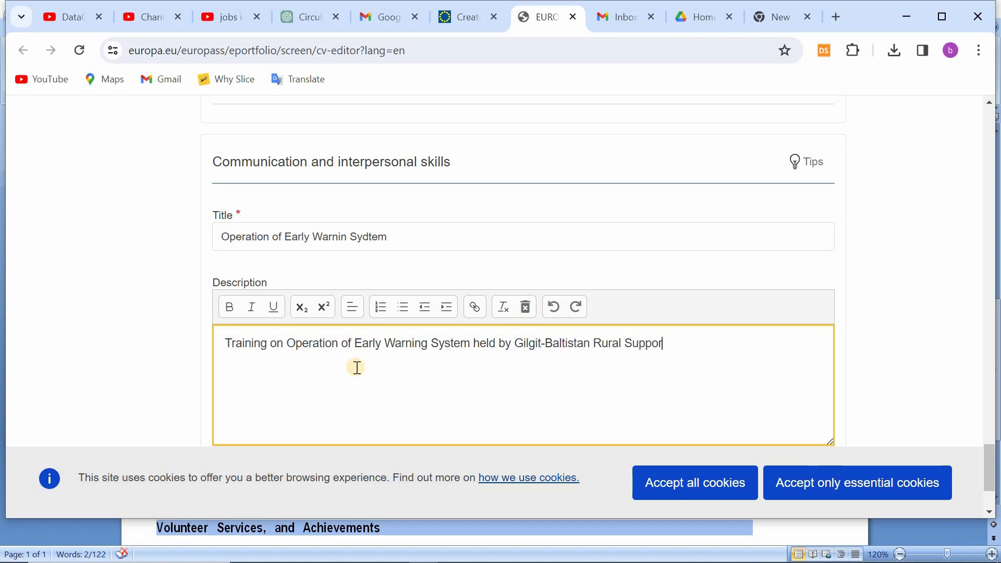
text(t Programme)
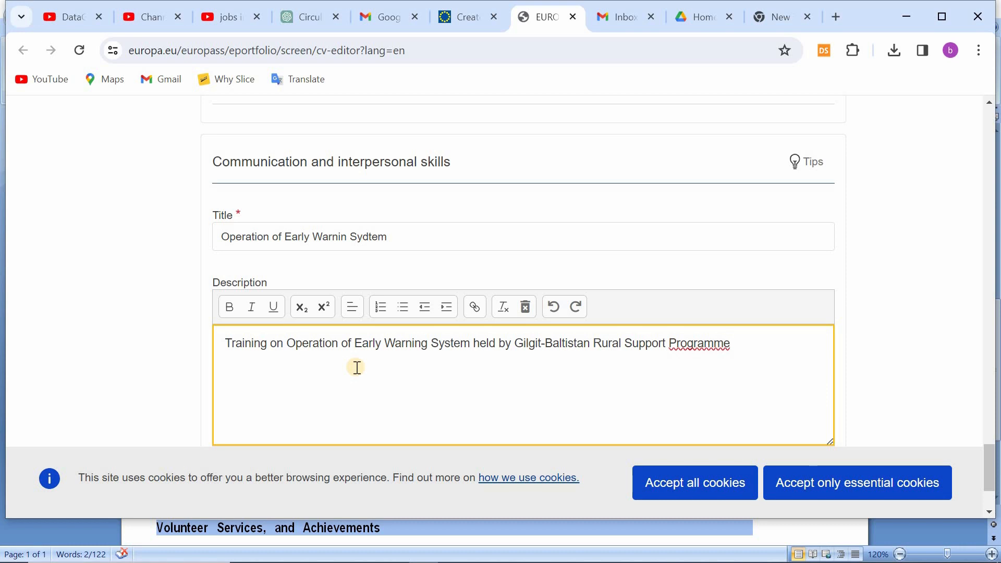
scroll(359, 375, down, 2)
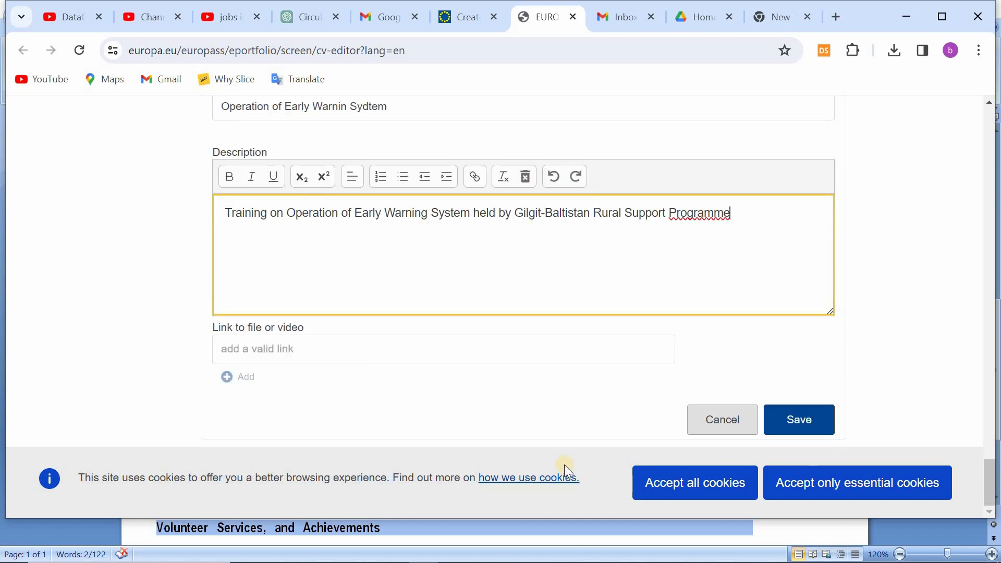
scroll(615, 393, up, 4)
scroll(608, 389, down, 2)
scroll(770, 390, down, 2)
click(770, 390)
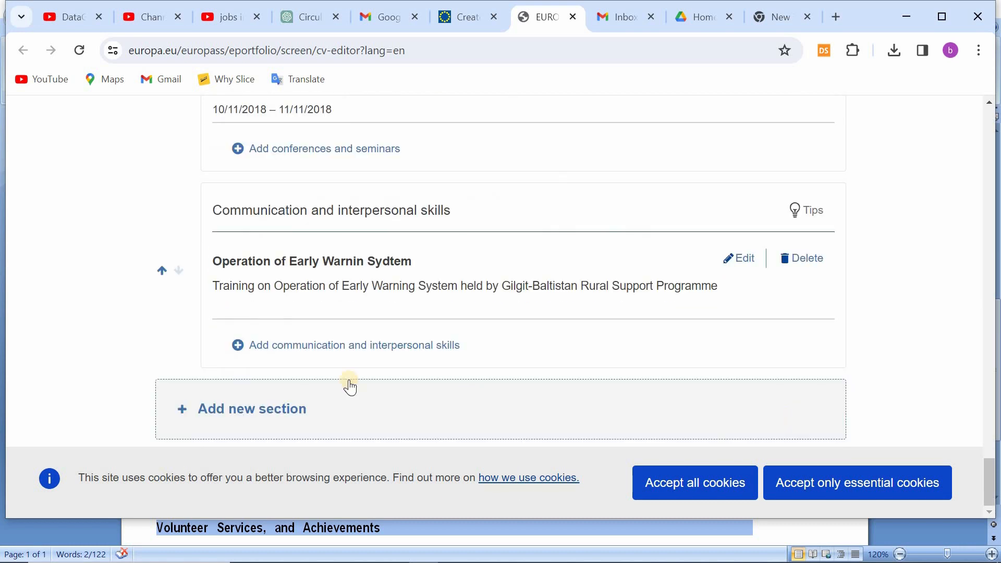
Step: Add a second communication and interpersonal skill titled "Disaster Response and Recovery Drill"
click(302, 346)
text(Dis)
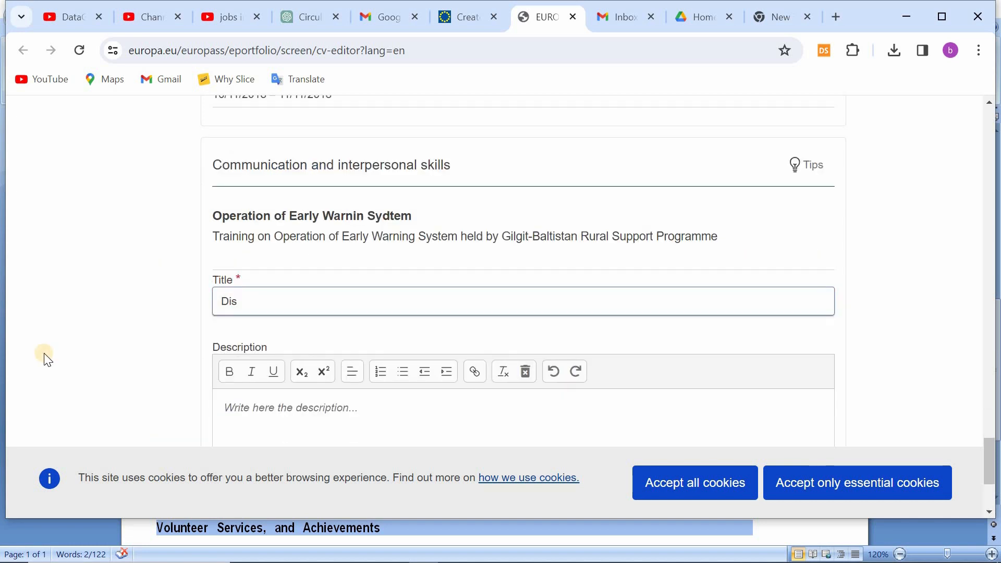
text(aster Response and Recovery)
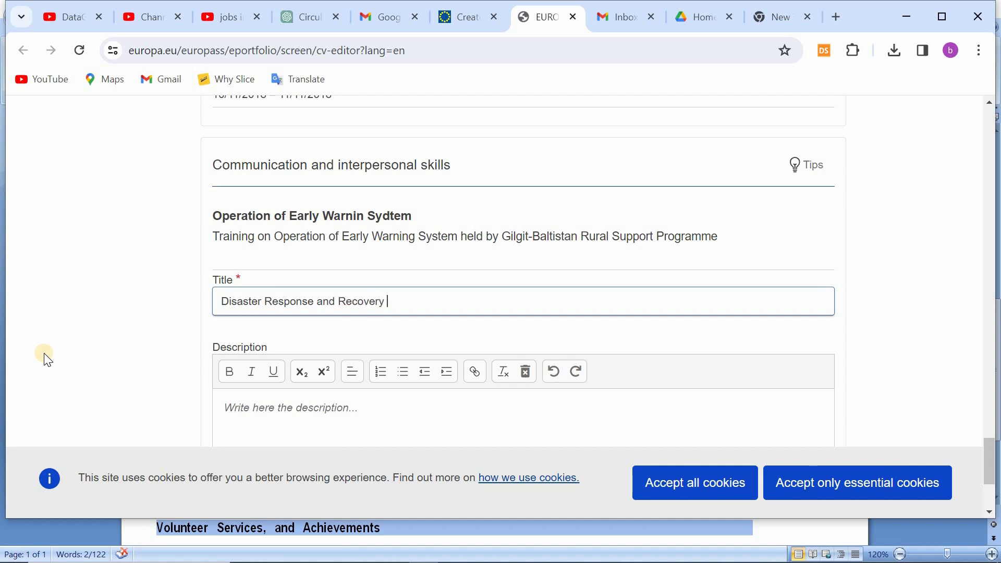
text( Drill)
Step: Enter "Training On Disaster Response and Recovery Drill by Gilgit-Baltistan Rural Support Programme" as the second skill's description
scroll(386, 328, down, 1)
click(387, 328)
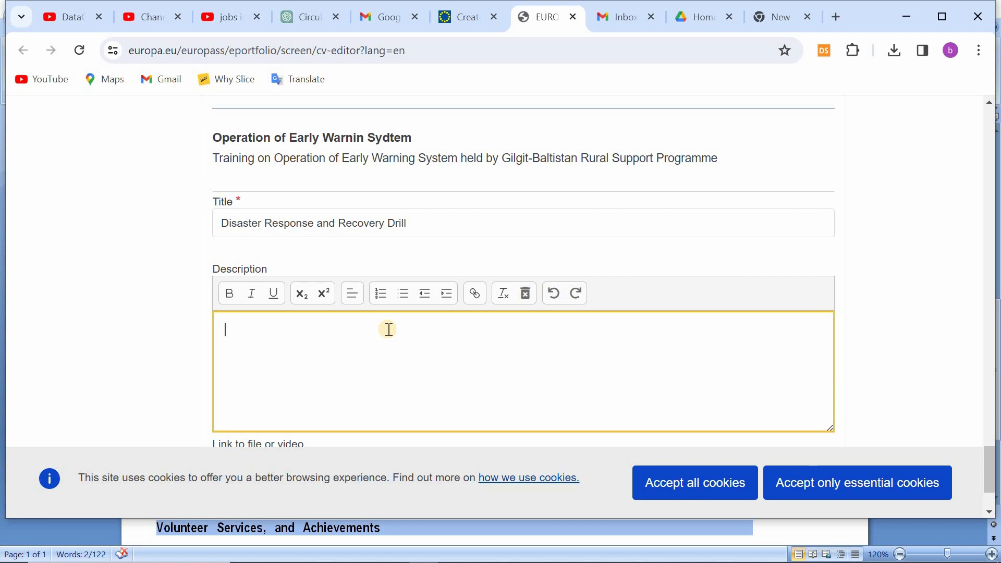
text(Training On Disaster )
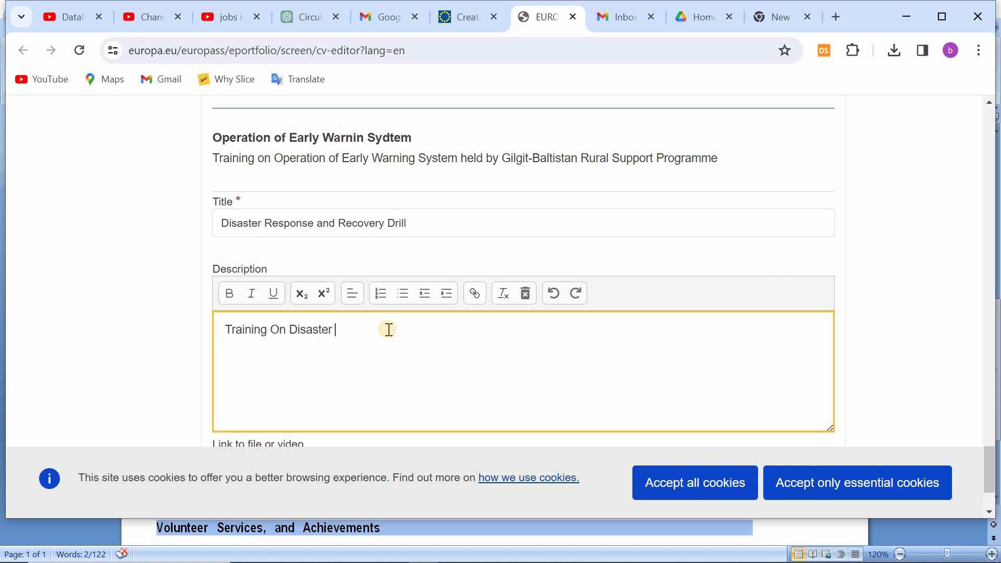
text(Response and Recovery Dri)
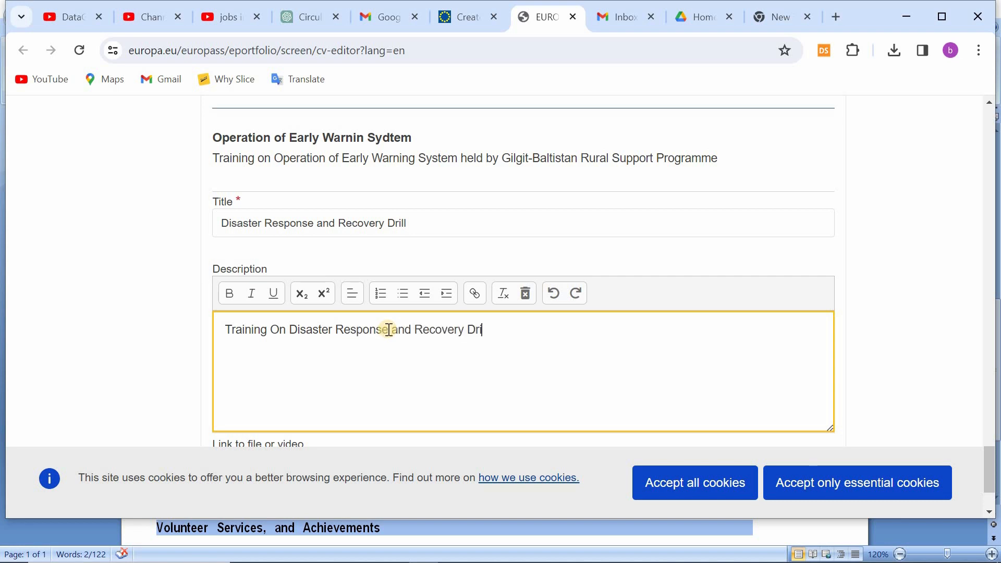
text(ll by Gilgit0)
text(Baltistan Rural)
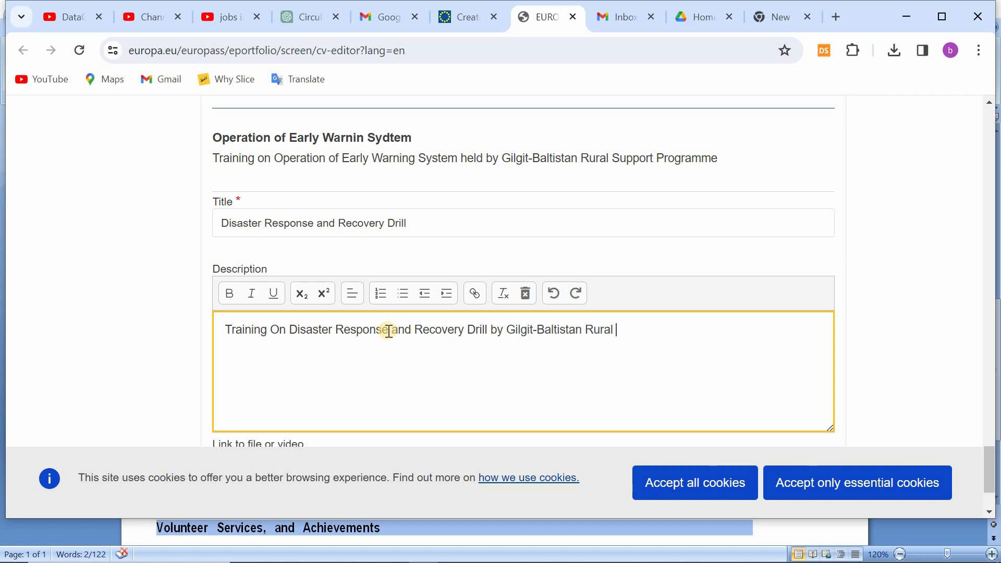
text( Support Programme)
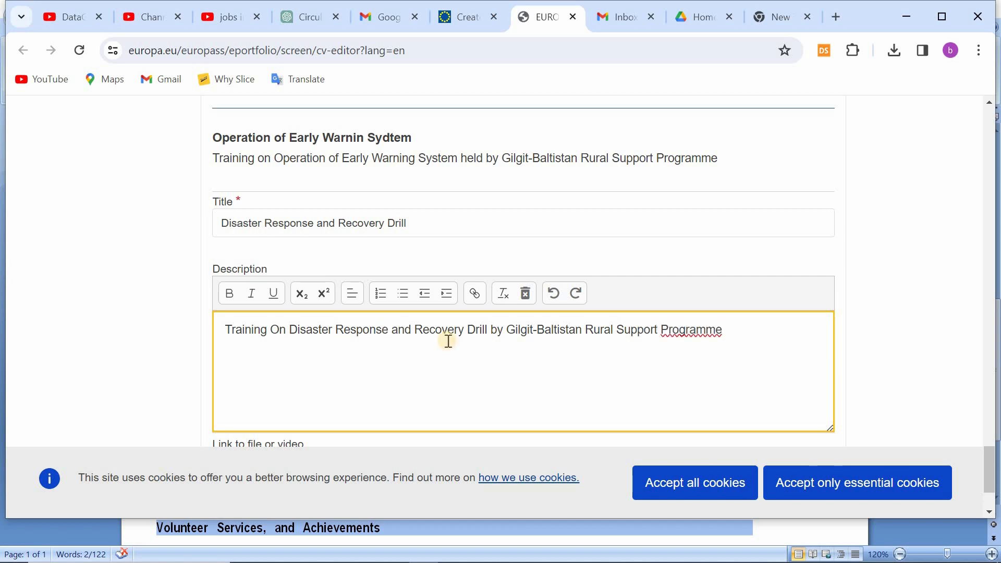
Step: Check the spelling suggestions for the description's last word and replace it with the suggested "Program"
scroll(447, 340, down, 2)
right_click(711, 212)
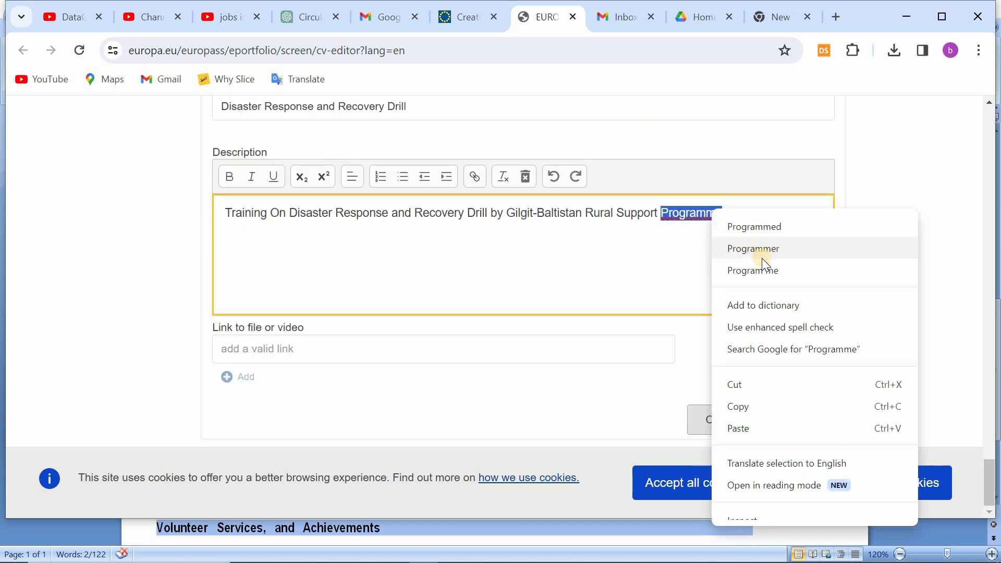
click(643, 259)
scroll(675, 306, up, 1)
click(705, 295)
key(BackSpace)
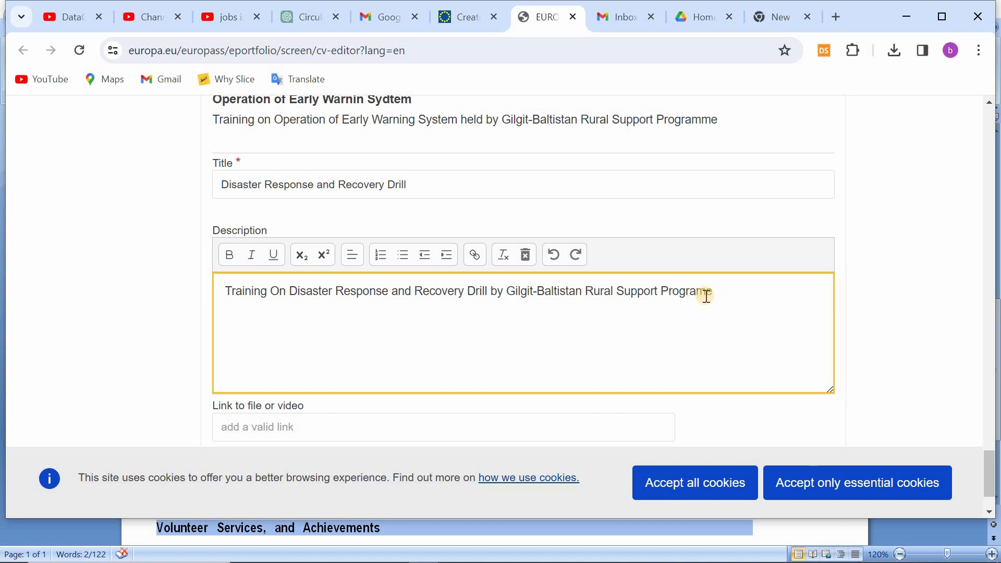
right_click(705, 295)
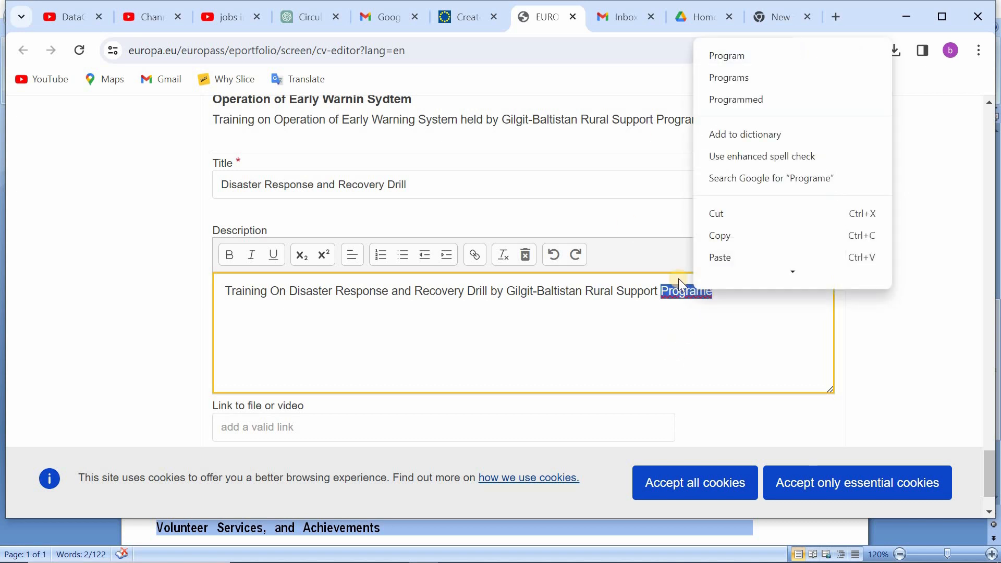
click(728, 56)
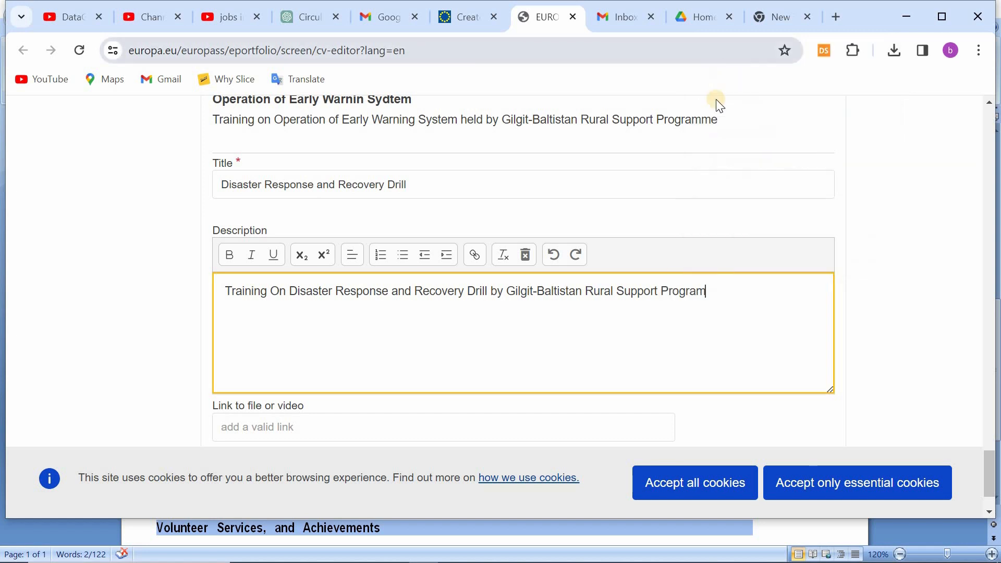
Step: Change the description's last word back to "Programme" and recheck its spelling suggestions
text(me)
click(636, 297)
scroll(636, 296, down, 1)
right_click(700, 215)
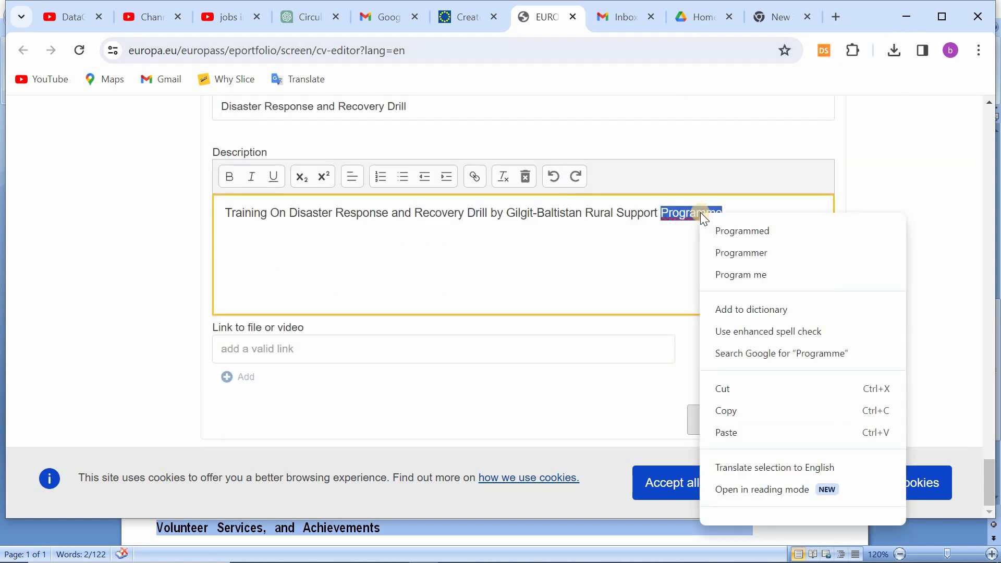
click(665, 249)
scroll(665, 249, up, 1)
scroll(665, 248, up, 1)
click(699, 197)
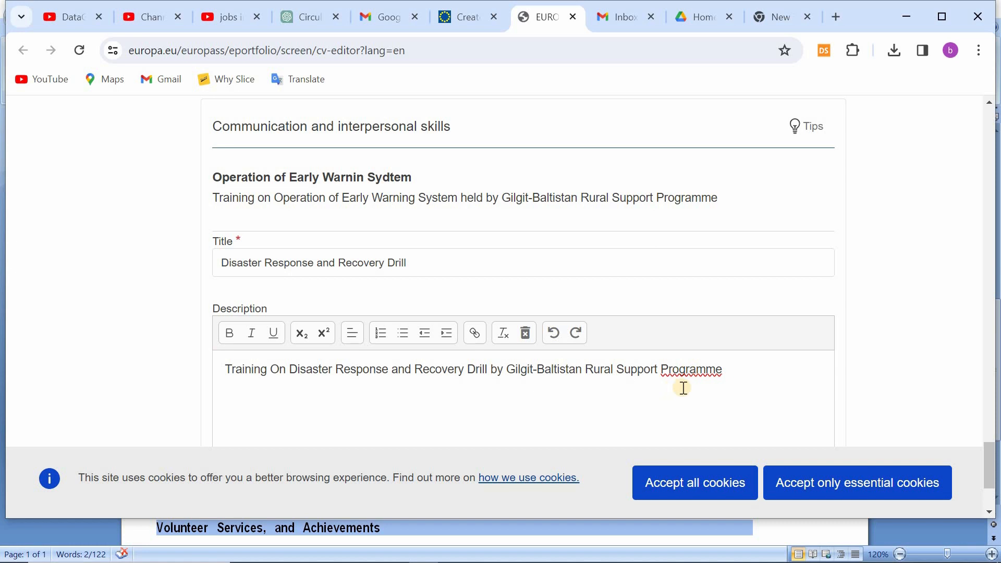
Step: Shorten the last word of the drill's description to "Program"
click(732, 371)
key(BackSpace)
key(BackSpace)
scroll(733, 383, down, 2)
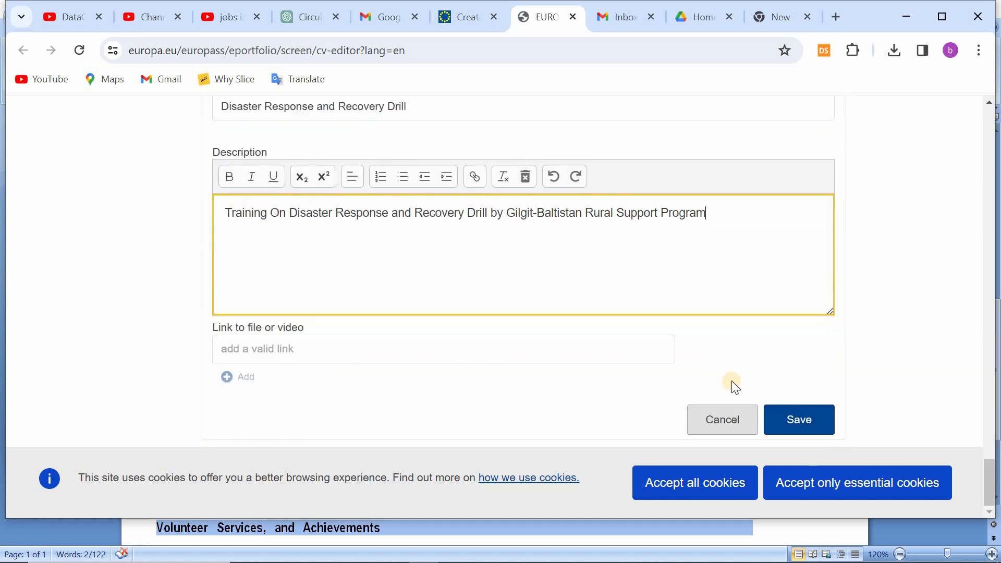
Step: Save the Disaster Response and Recovery Drill skill and add a new Creative works section to the CV
click(798, 419)
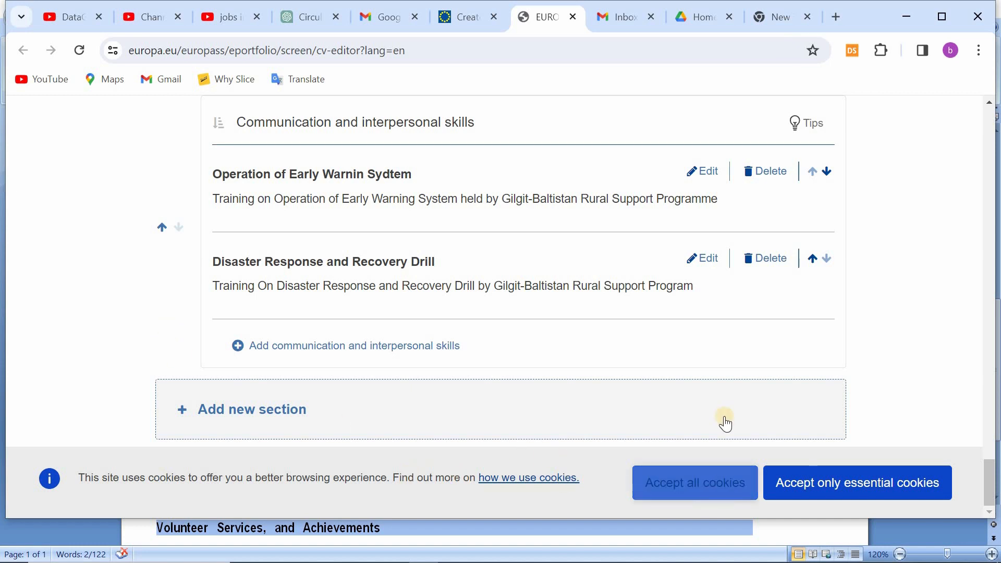
click(239, 409)
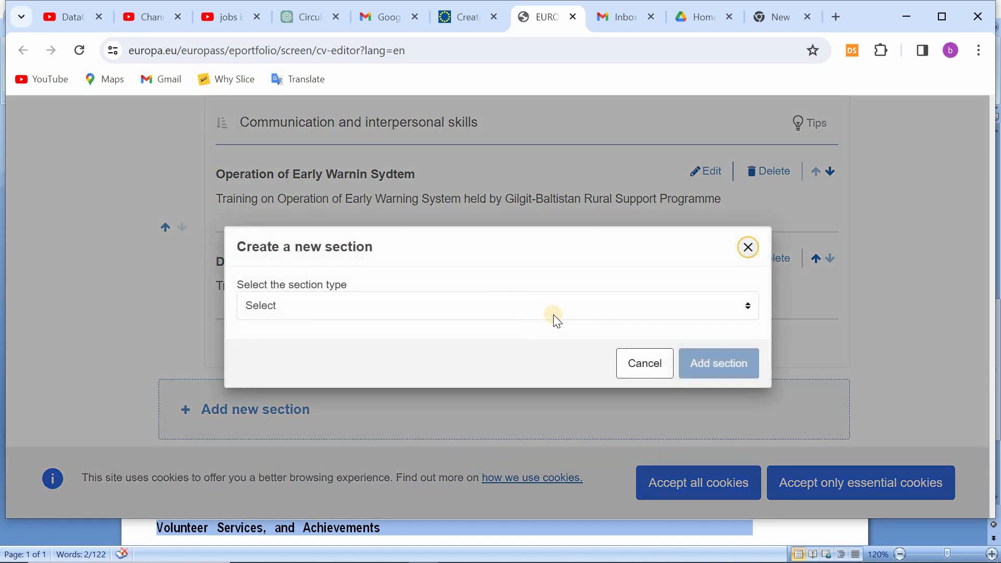
click(570, 312)
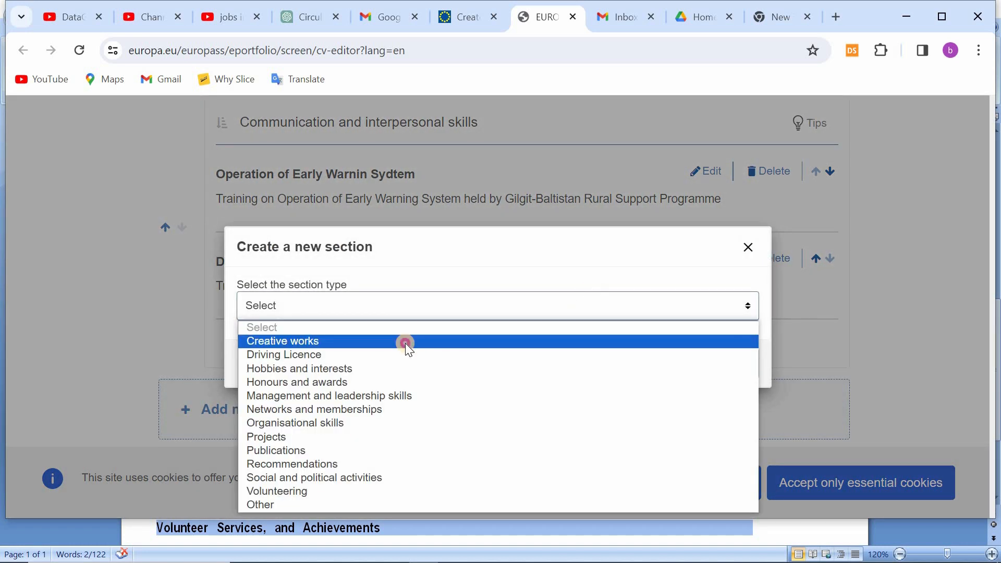
click(405, 342)
click(733, 376)
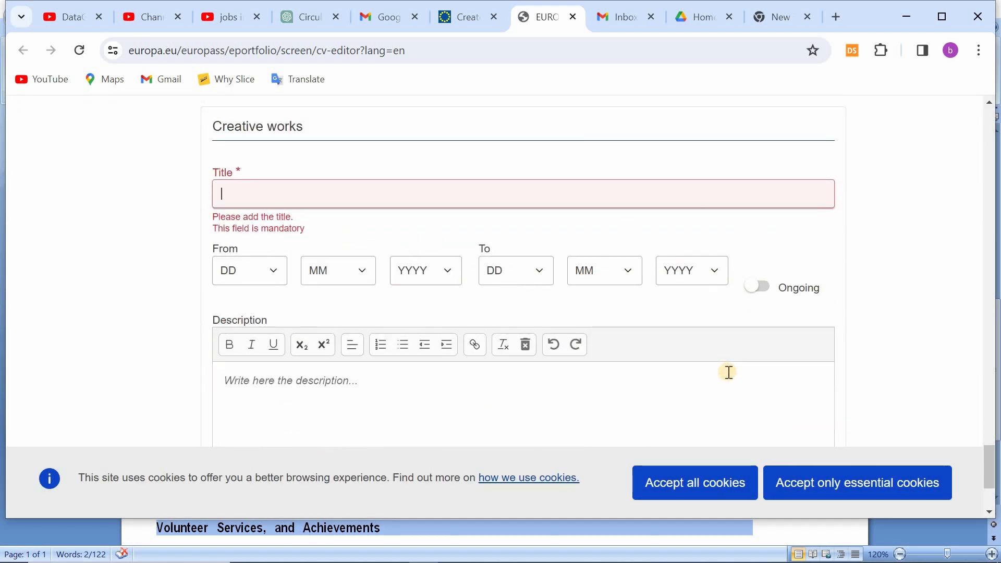
Step: Title the creative work "Youth Weekend Camp"
text(Yo)
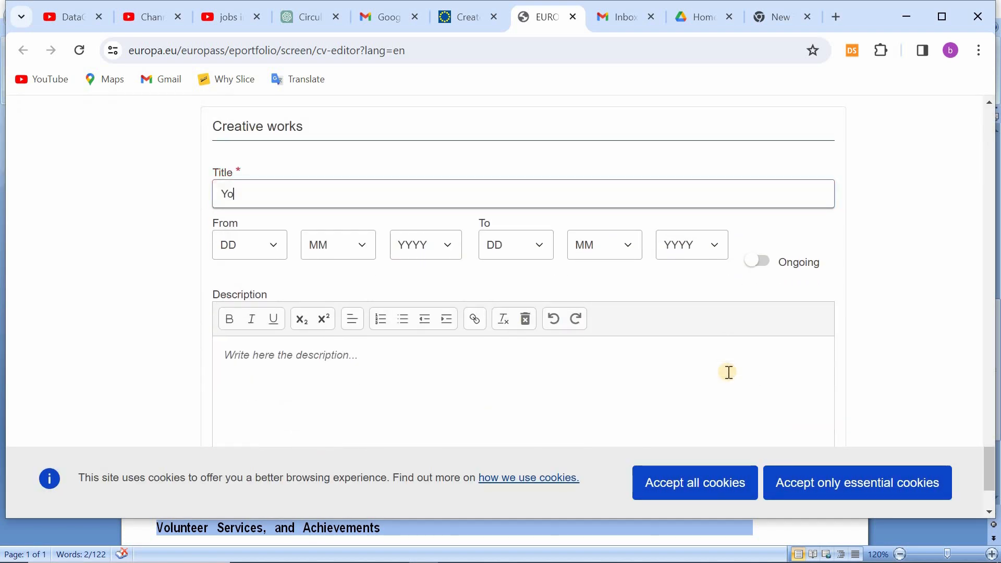
text(uth Weekend C)
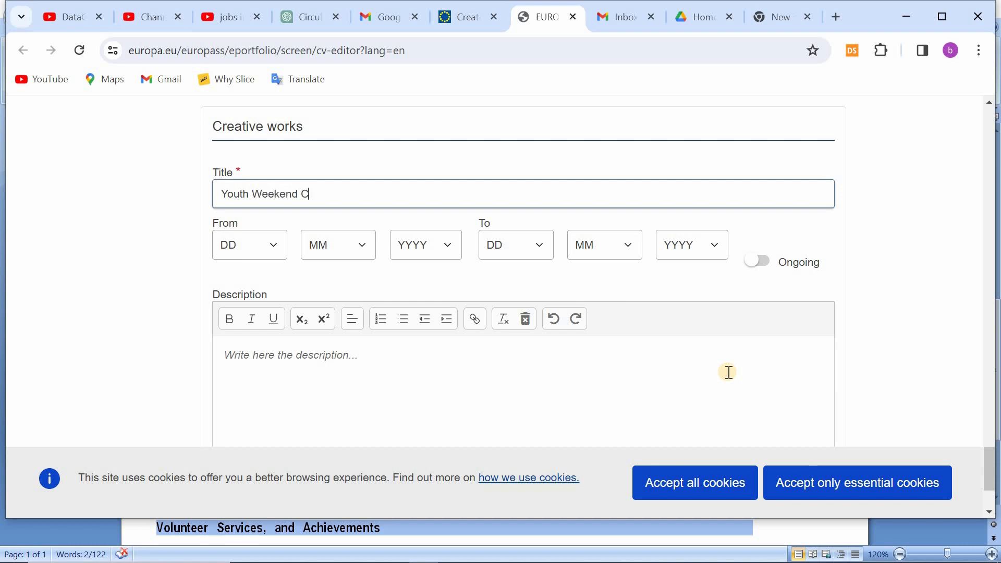
text(amp)
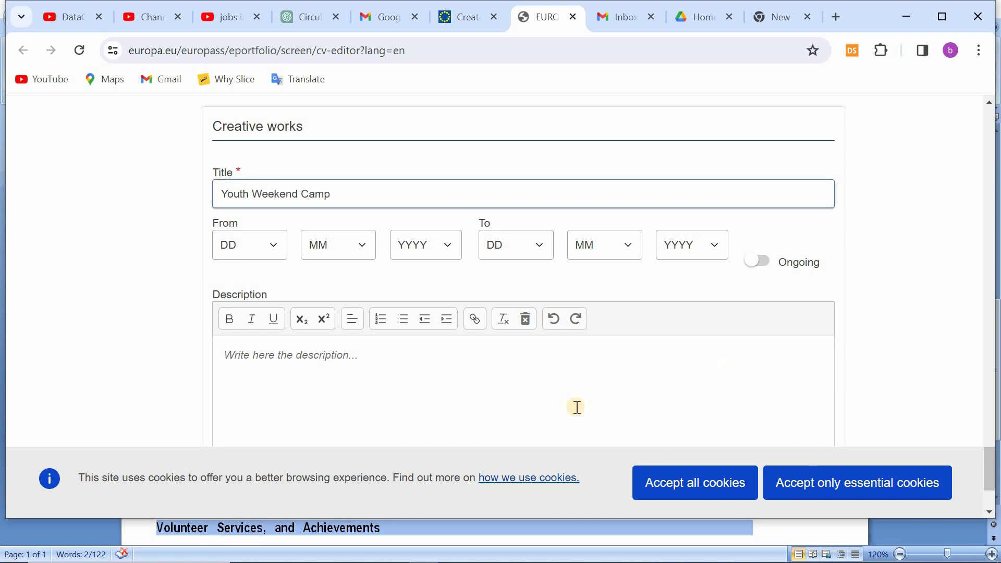
Step: Set the camp's dates from 3/8/2019 to 4/8/2019
click(254, 246)
click(245, 306)
click(346, 245)
click(329, 376)
click(427, 244)
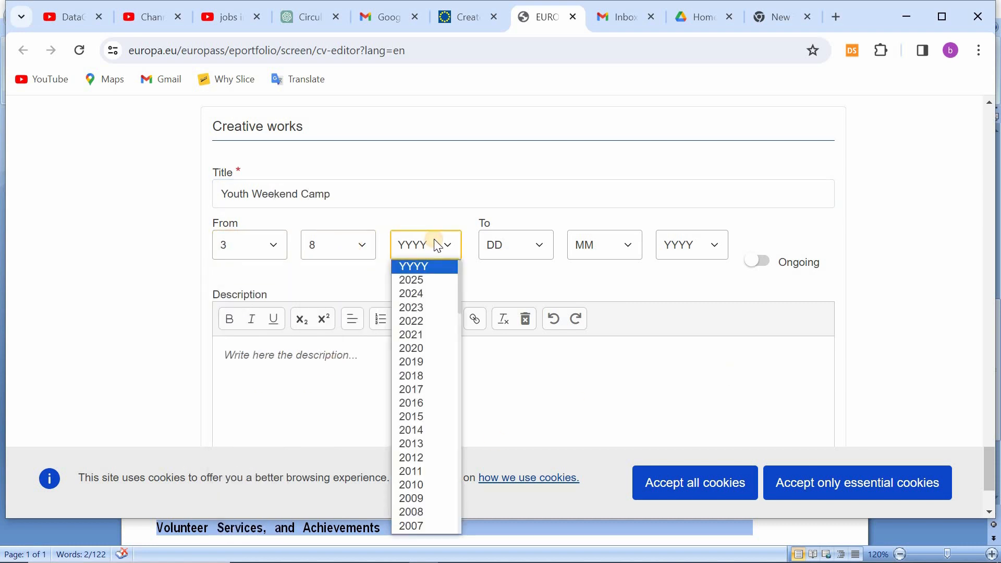
click(419, 360)
click(516, 245)
click(516, 321)
click(602, 245)
click(599, 375)
click(692, 245)
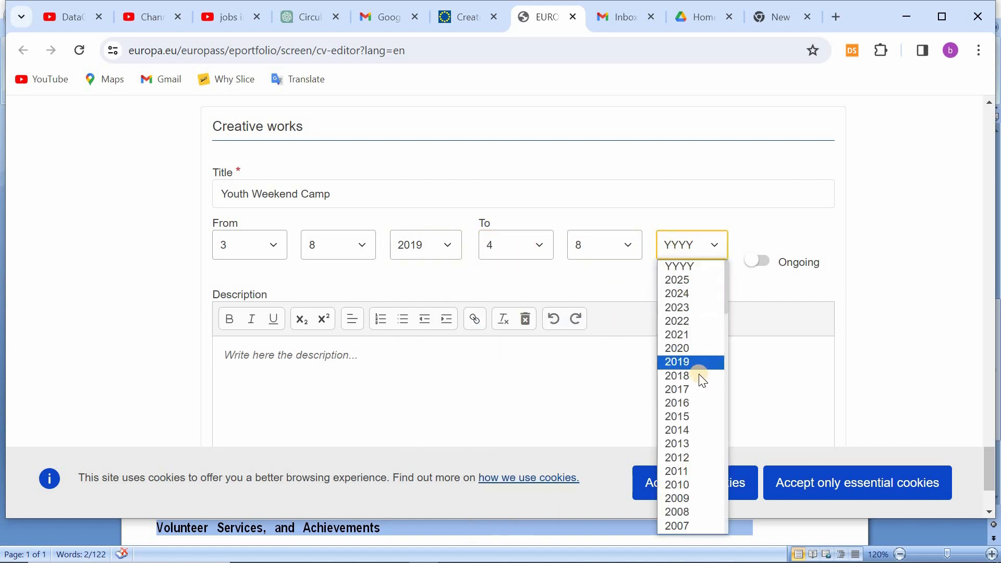
click(677, 361)
Step: Describe the camp as "Youth Weekend Camp held by Aga Khan Youth and Sports Board for Pakistan" and save the entry
scroll(623, 382, down, 1)
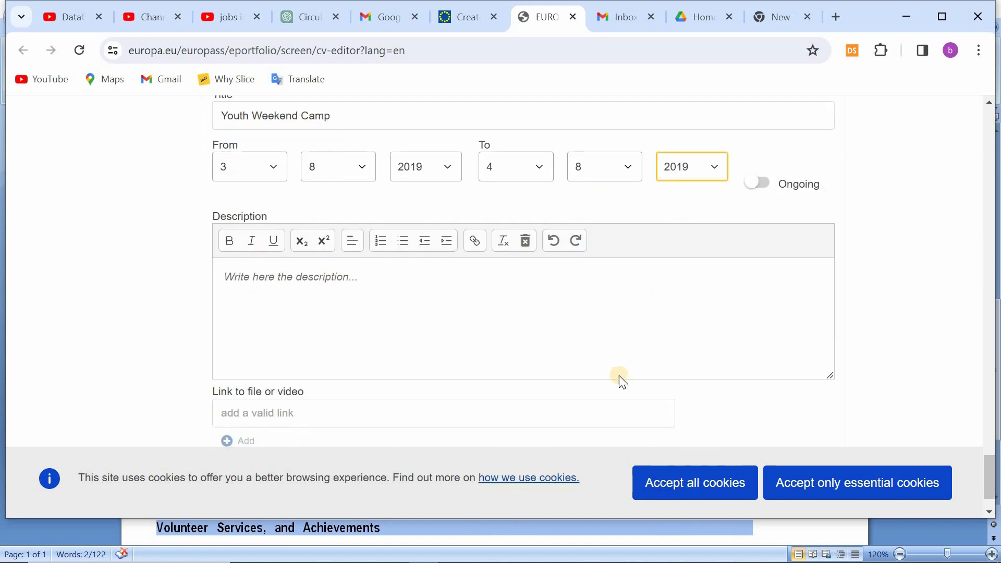
click(619, 376)
text(Youth )
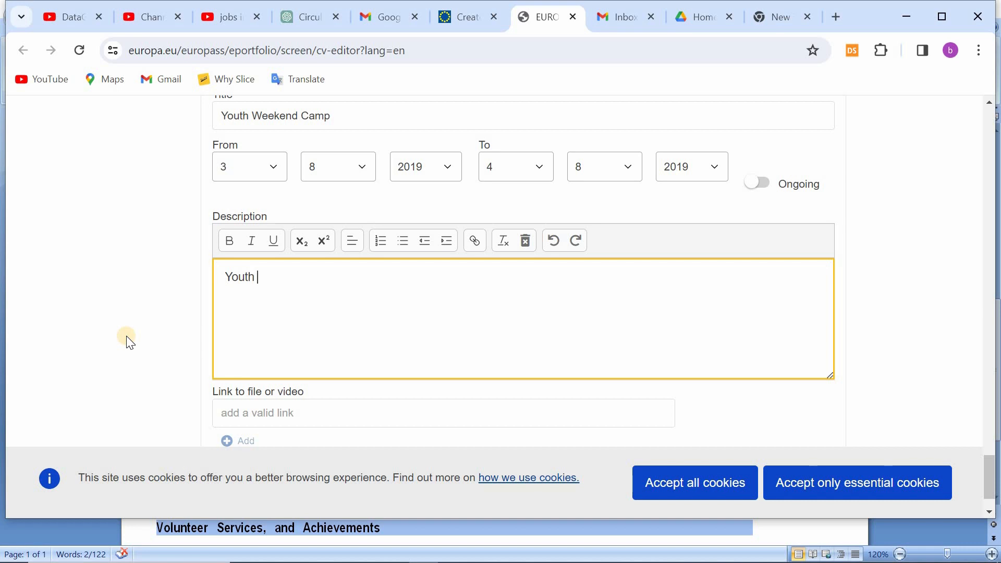
text(Weekend Camp held b)
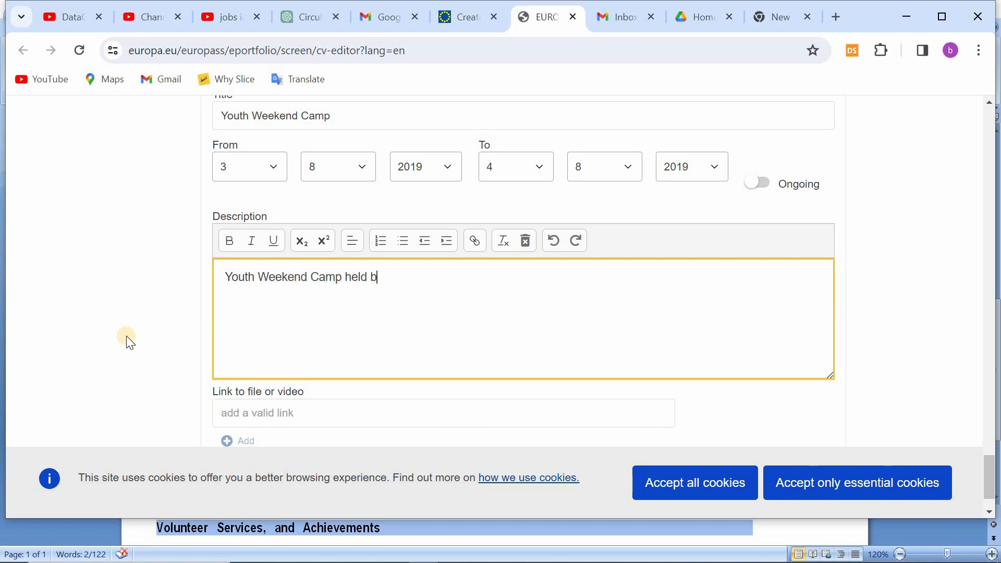
text(y Aga Khan Youth An)
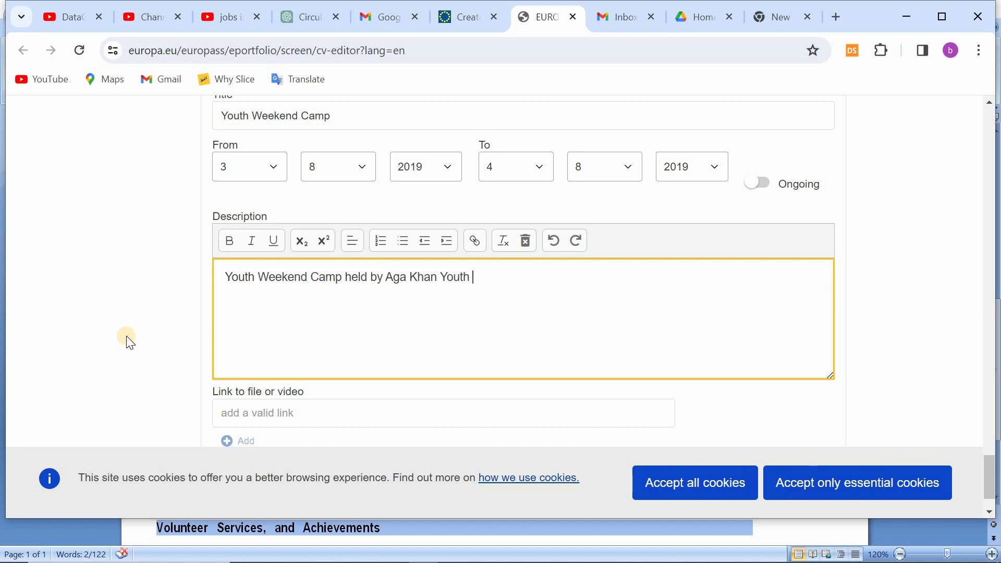
key(BackSpace)
key(BackSpace)
text(and Sports Board f)
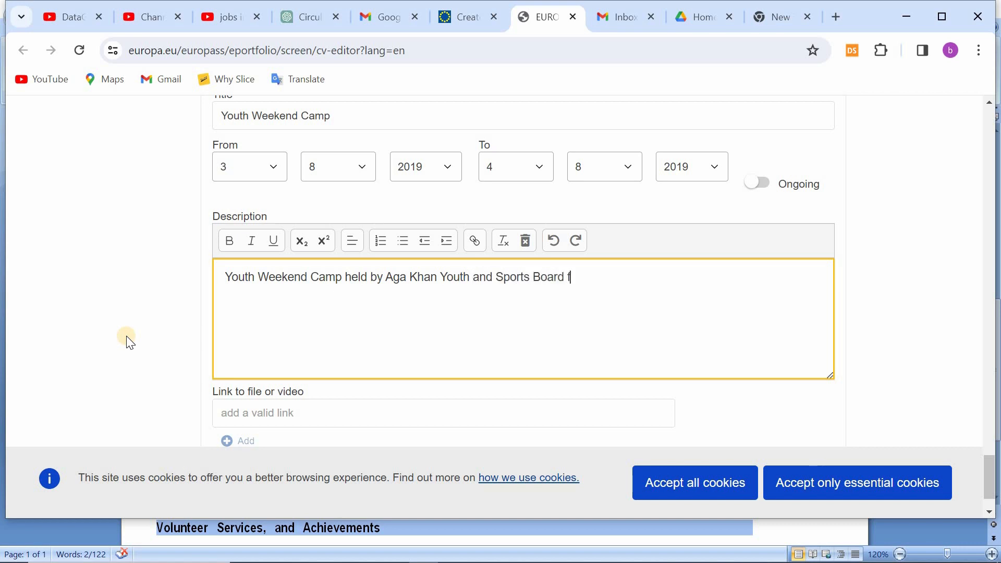
text(or Pakistan)
scroll(128, 340, down, 1)
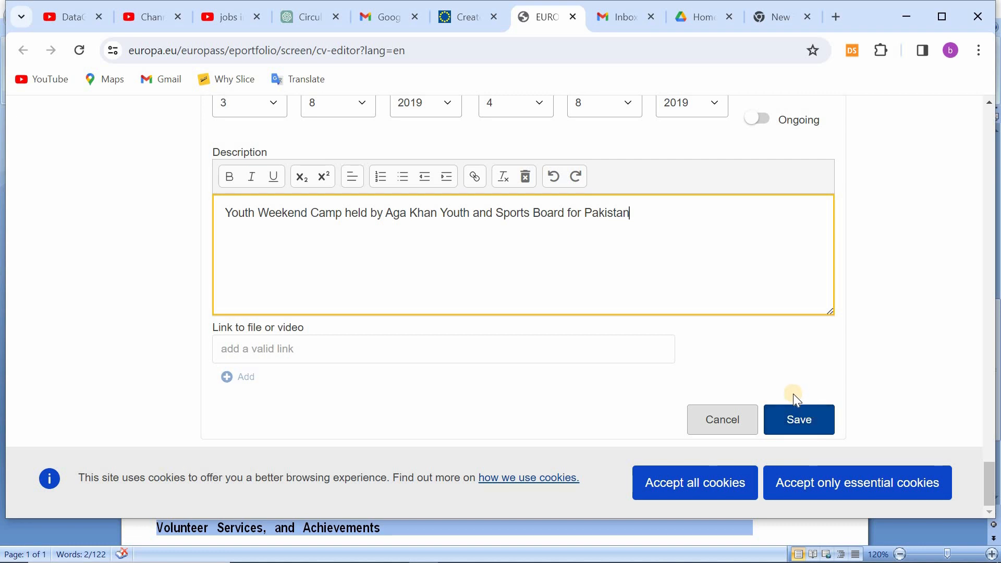
click(794, 415)
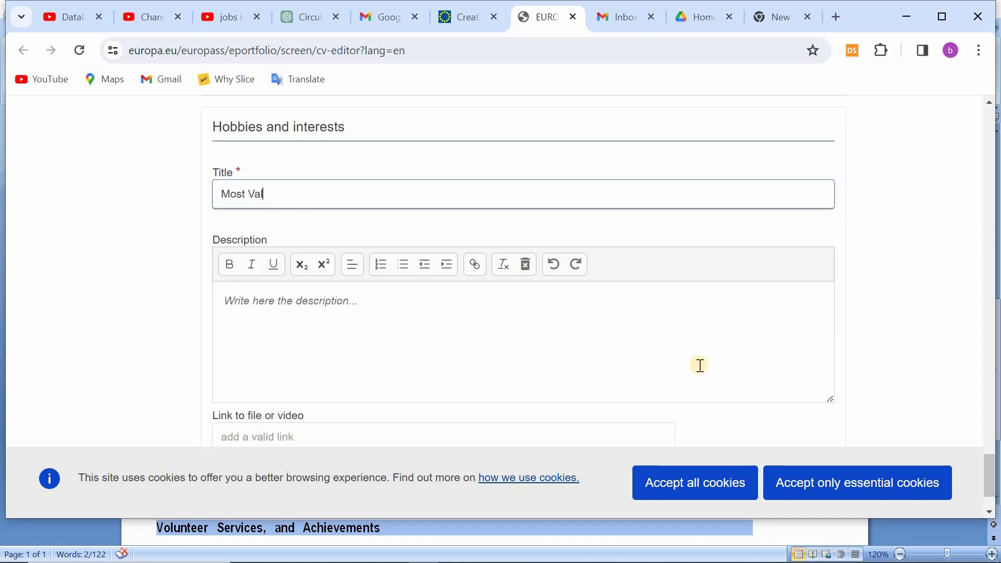
Step: Save a Hobbies and interests entry titled "Most Valuable Player", described as "Has been recognized as the most valuable player in Shahtalib Supper League"
text(uable Player)
click(290, 347)
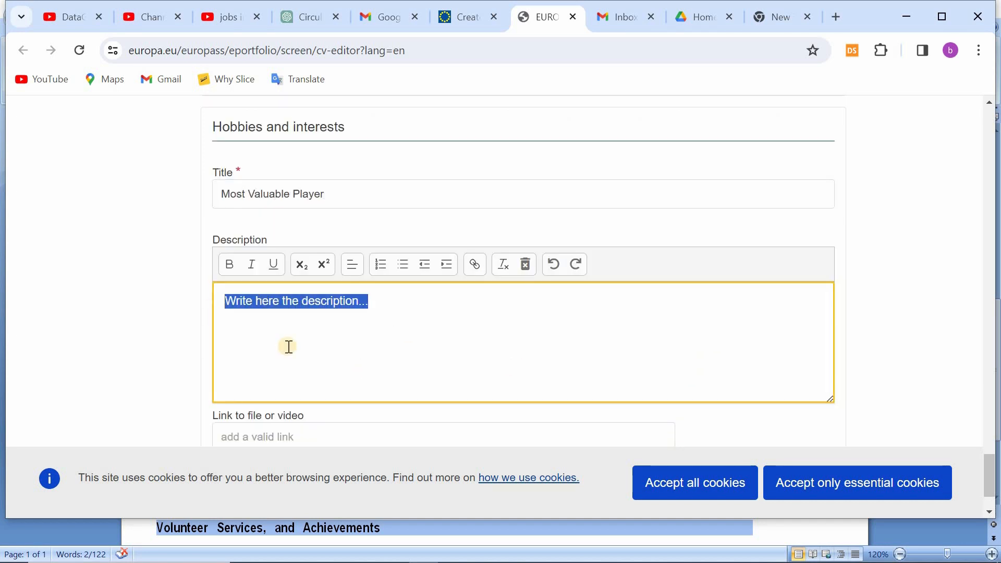
text(Has been re)
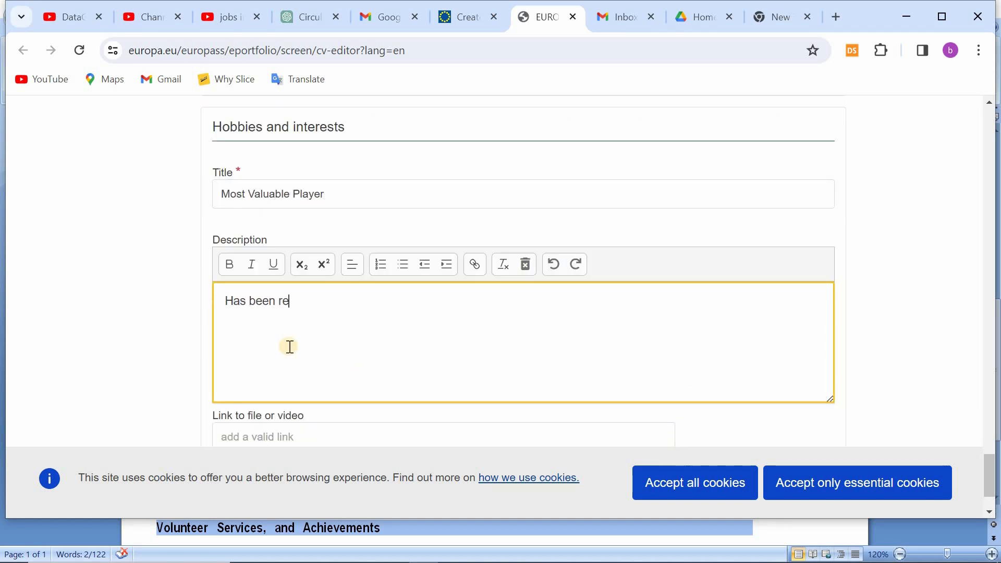
text(cognized as the most valuable )
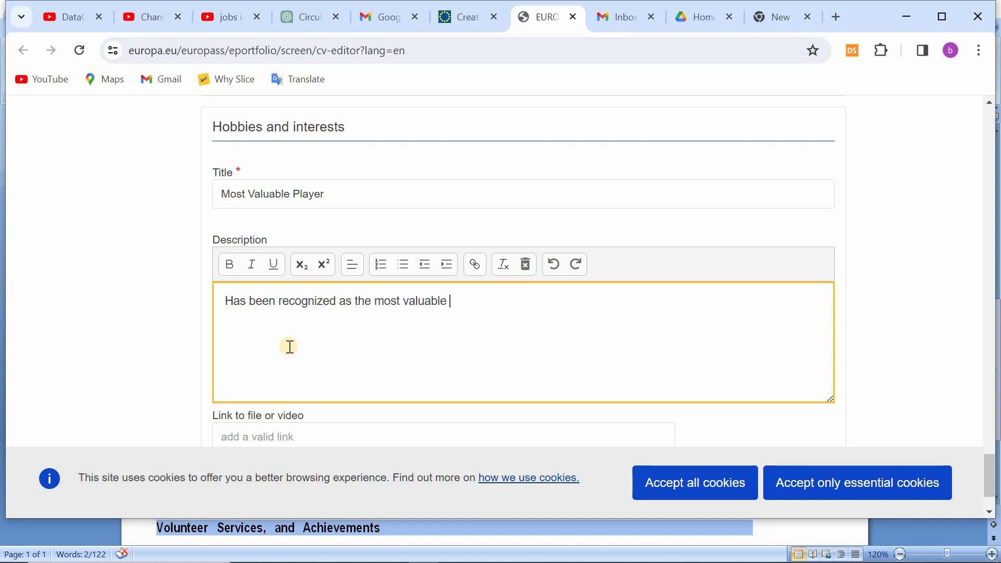
text(player in Shahtalib Supper League)
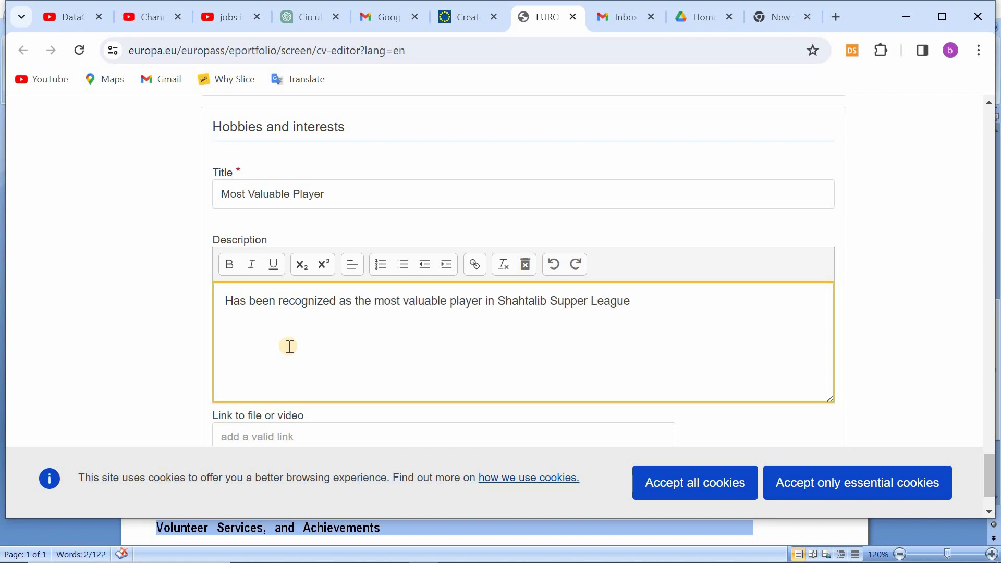
scroll(290, 347, down, 2)
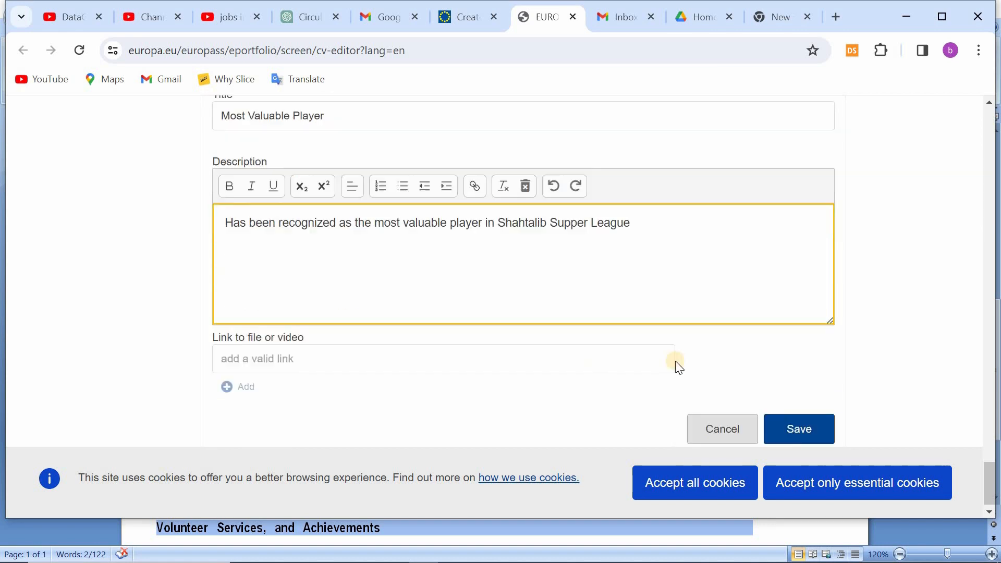
click(797, 427)
Step: Add a communication and interpersonal skill titled "Computer Skills", describing it as training held by Hussaini Scout Group Gojal
scroll(324, 391, up, 5)
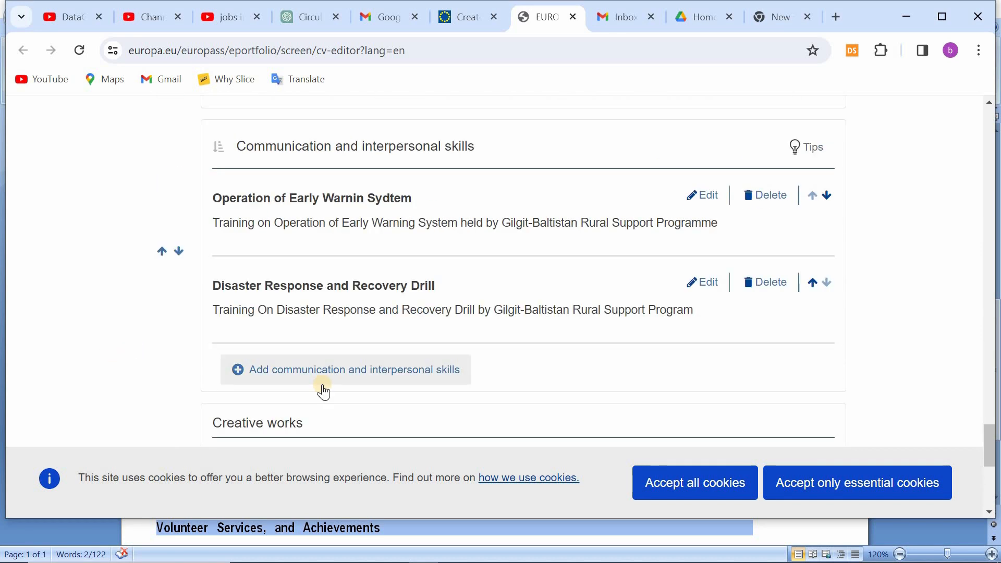
click(324, 378)
text(Computer Skills)
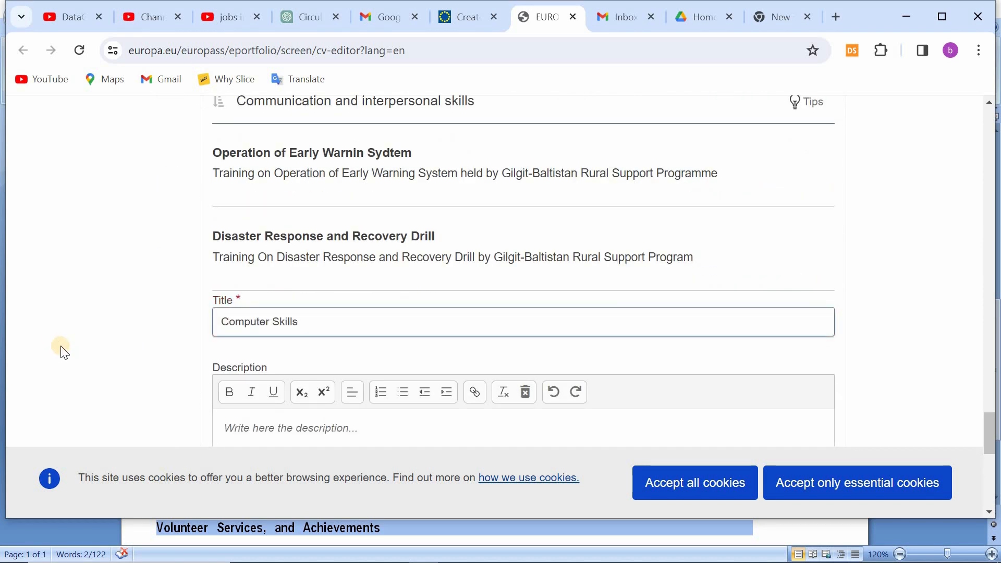
scroll(220, 270, down, 3)
click(220, 269)
text(Training)
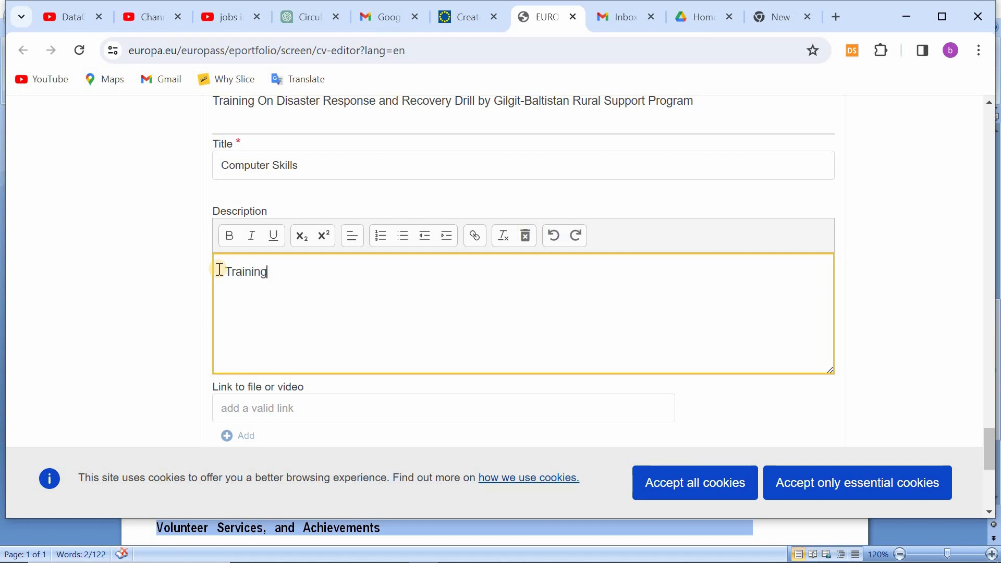
text( held by Hussaini Scout Group Gojal, Hu)
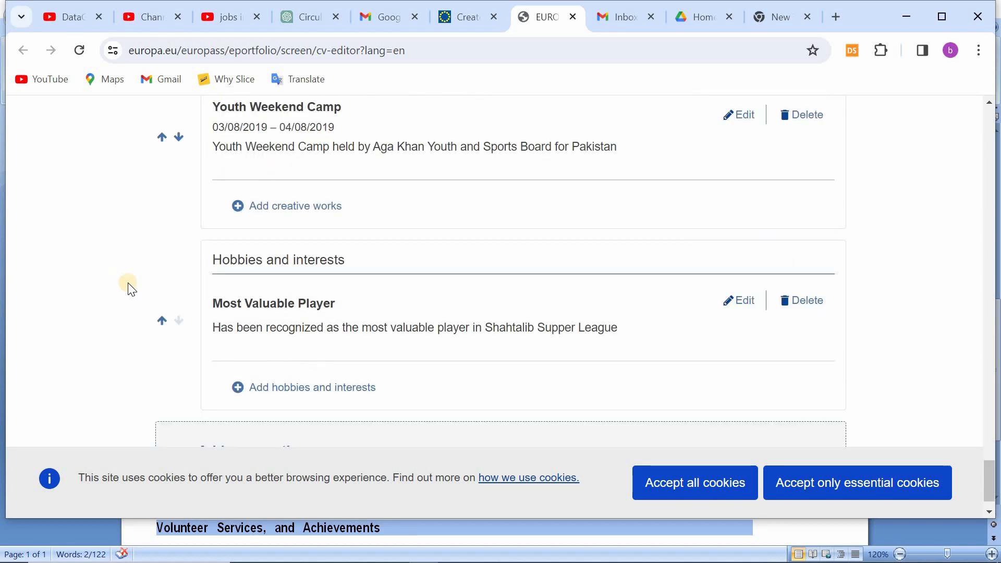
scroll(126, 290, down, 1)
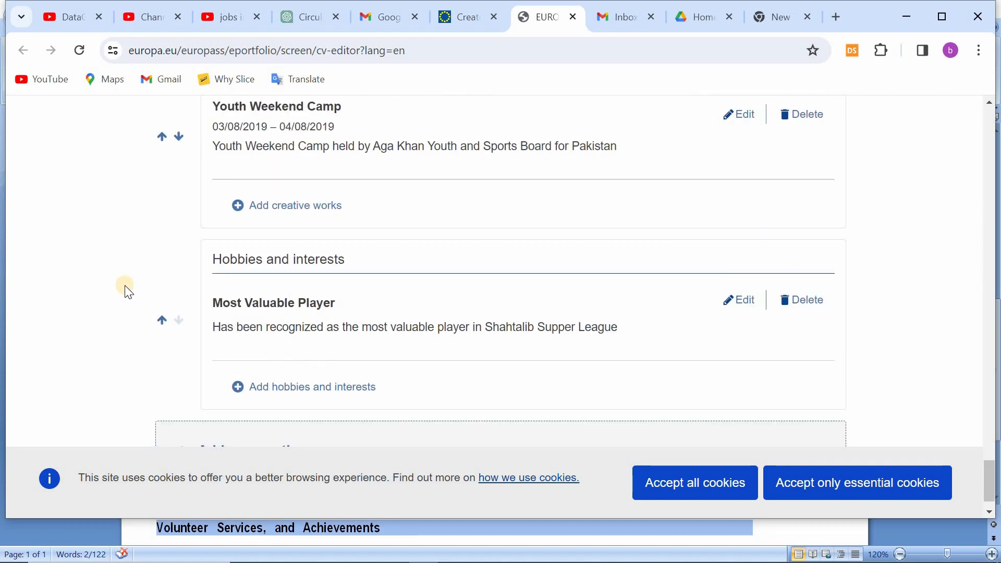
scroll(250, 299, up, 8)
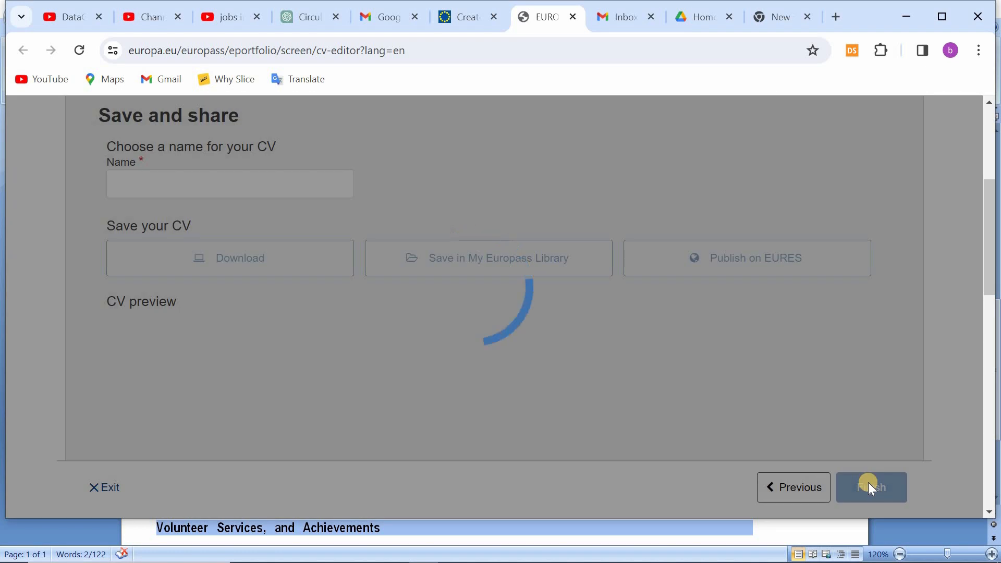
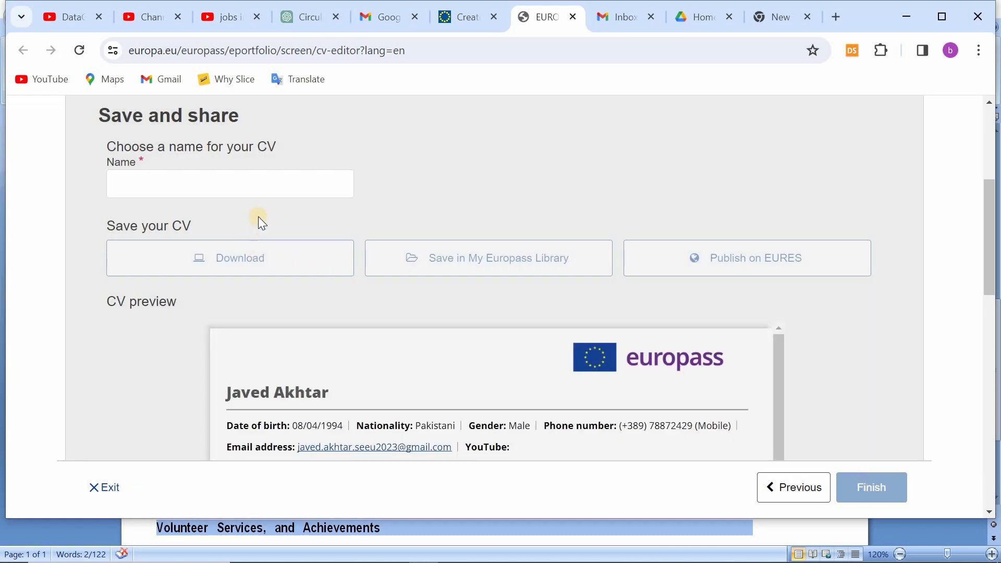
Step: Name the CV with the owner's full name followed by "EP CV" and download it as a PDF
scroll(380, 261, down, 15)
scroll(373, 237, up, 15)
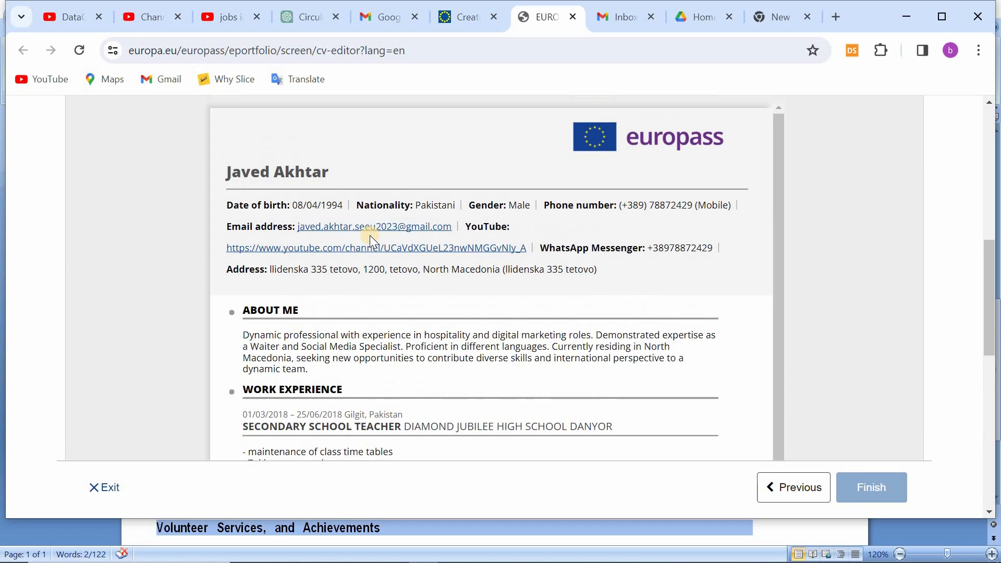
scroll(367, 239, down, 4)
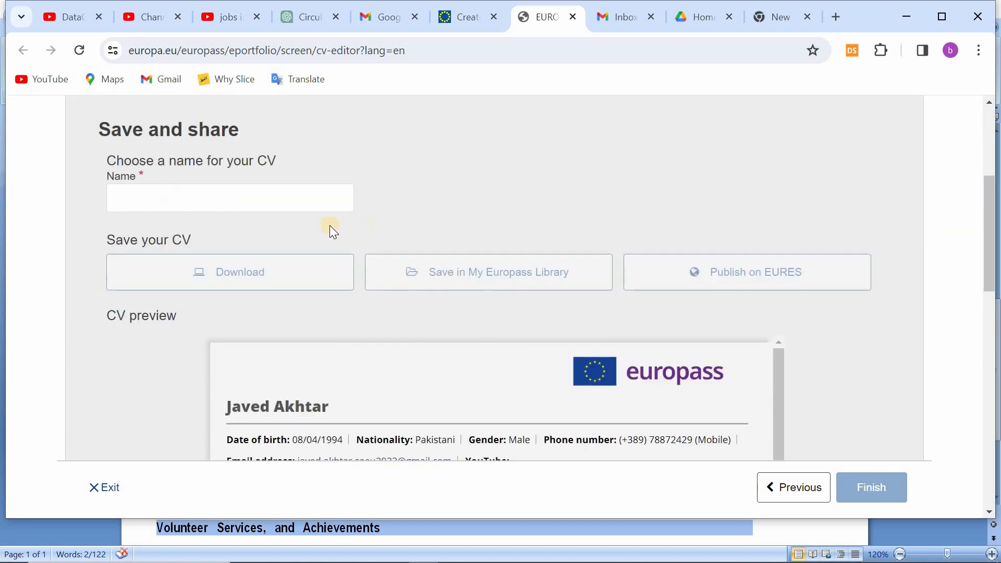
click(214, 203)
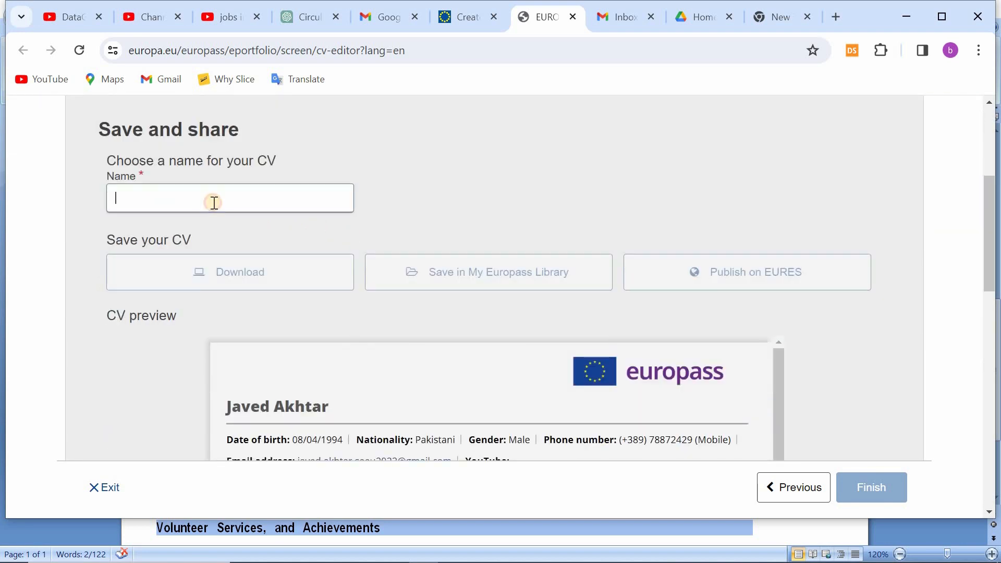
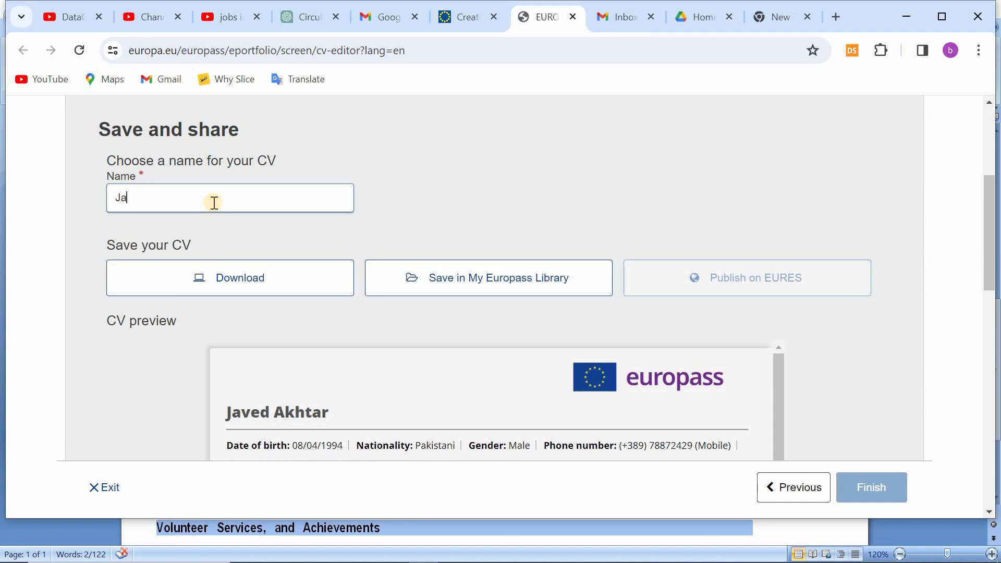
click(237, 292)
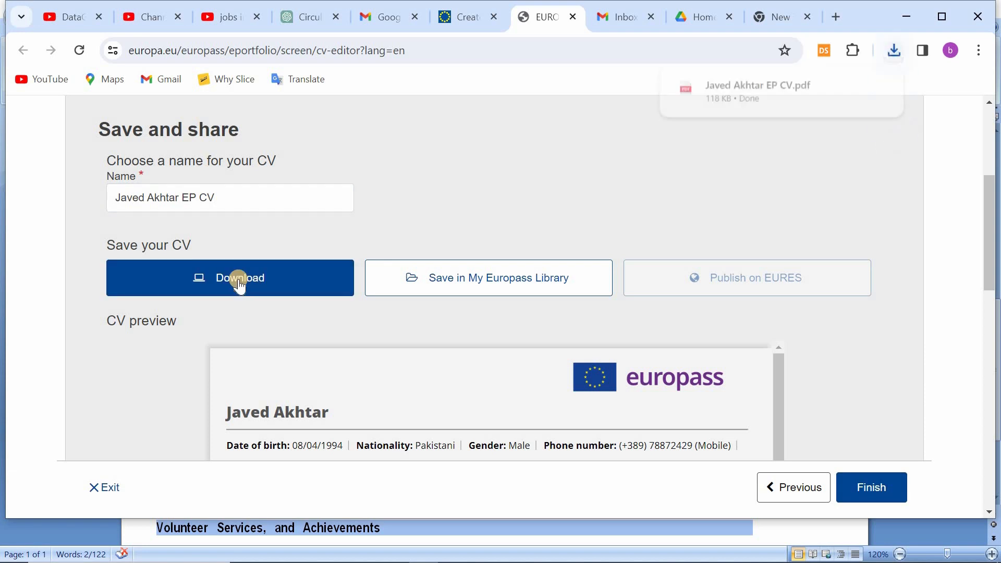
Step: Open the downloaded CV PDF and review both pages, from the personal details through to the hobbies and interests
click(789, 96)
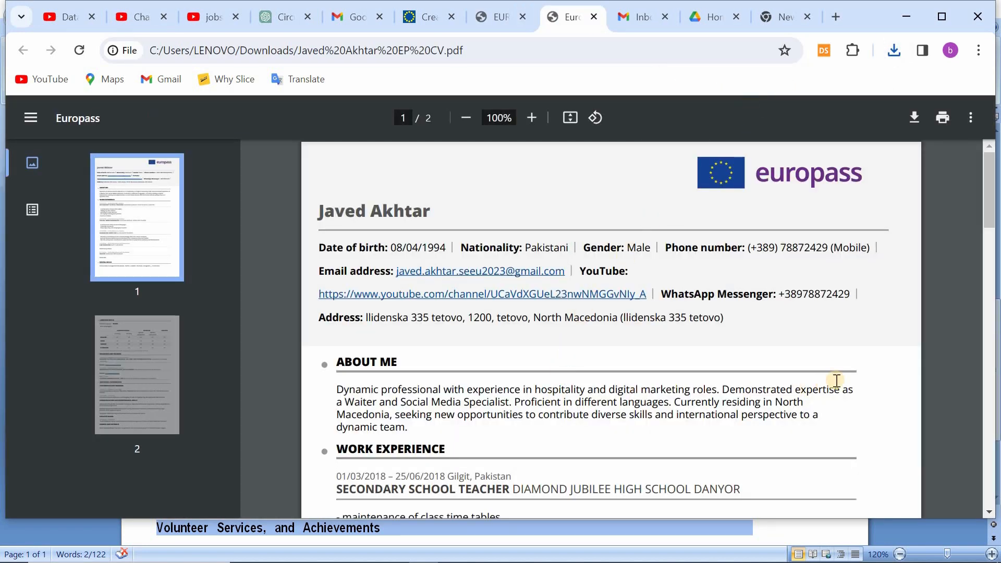
scroll(866, 361, down, 15)
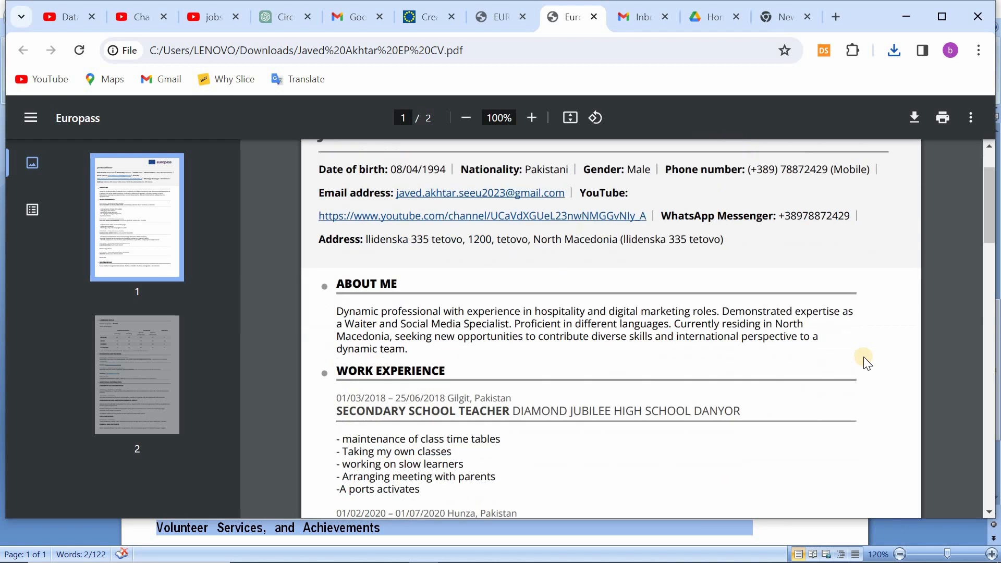
scroll(865, 361, down, 4)
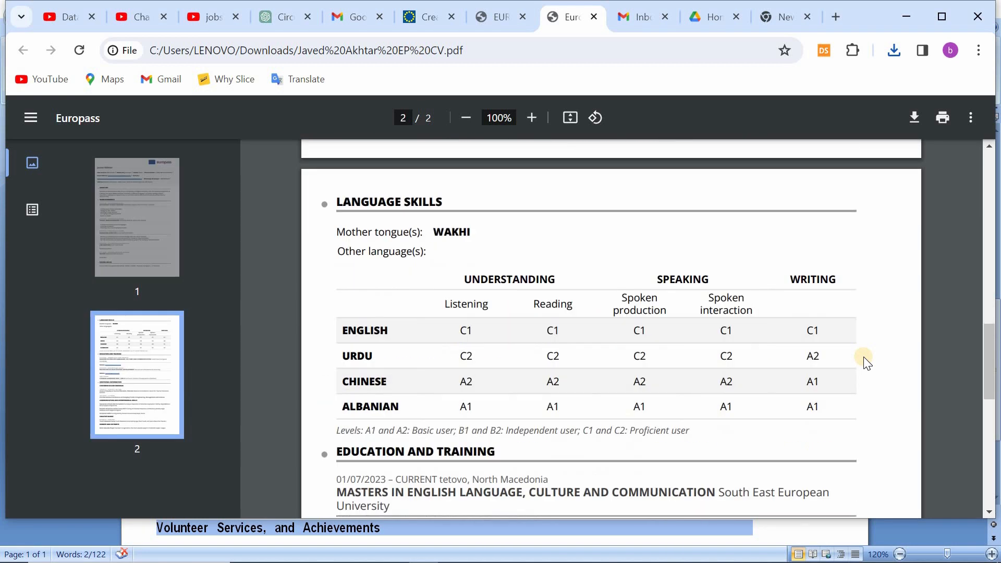
scroll(866, 362, down, 10)
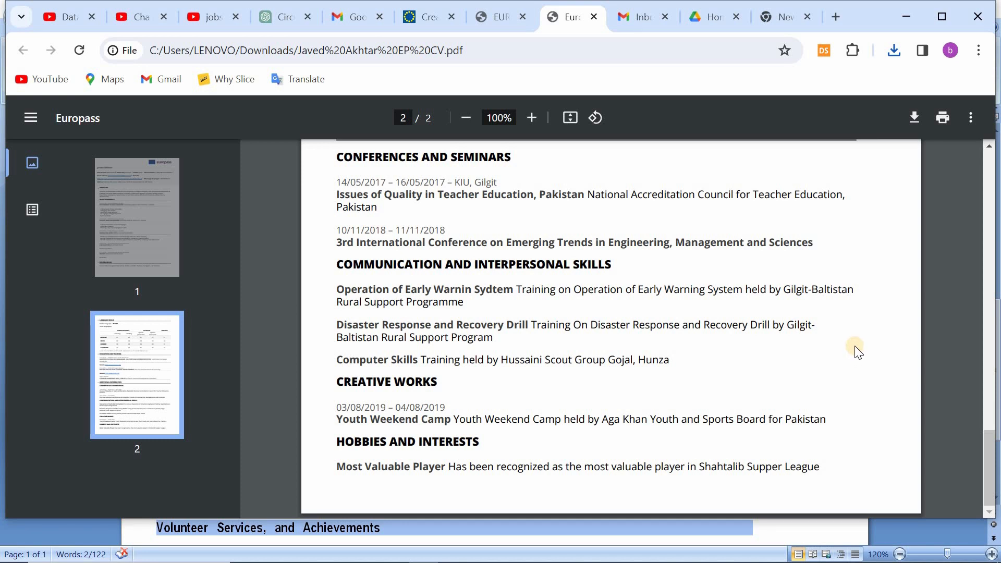
scroll(849, 348, up, 15)
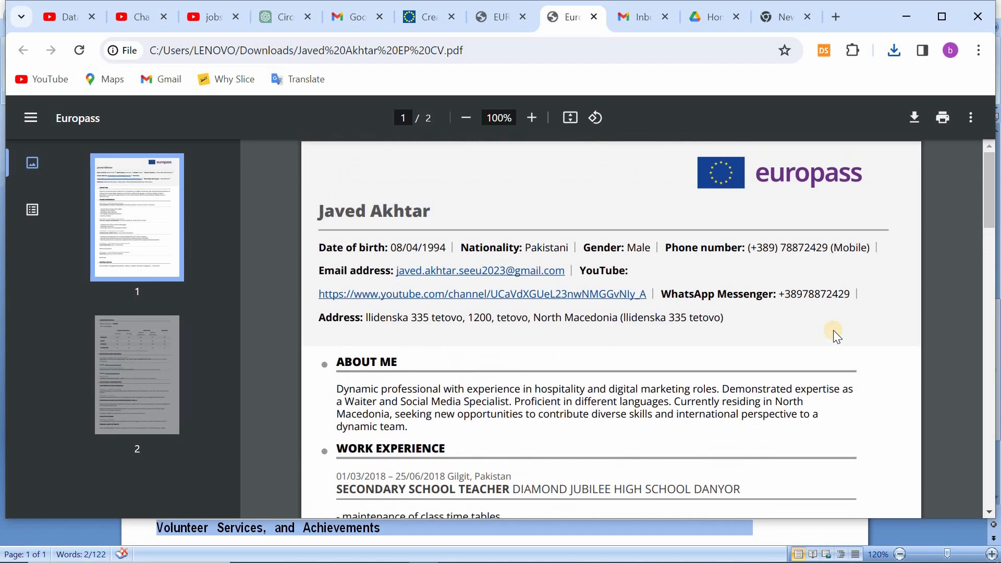